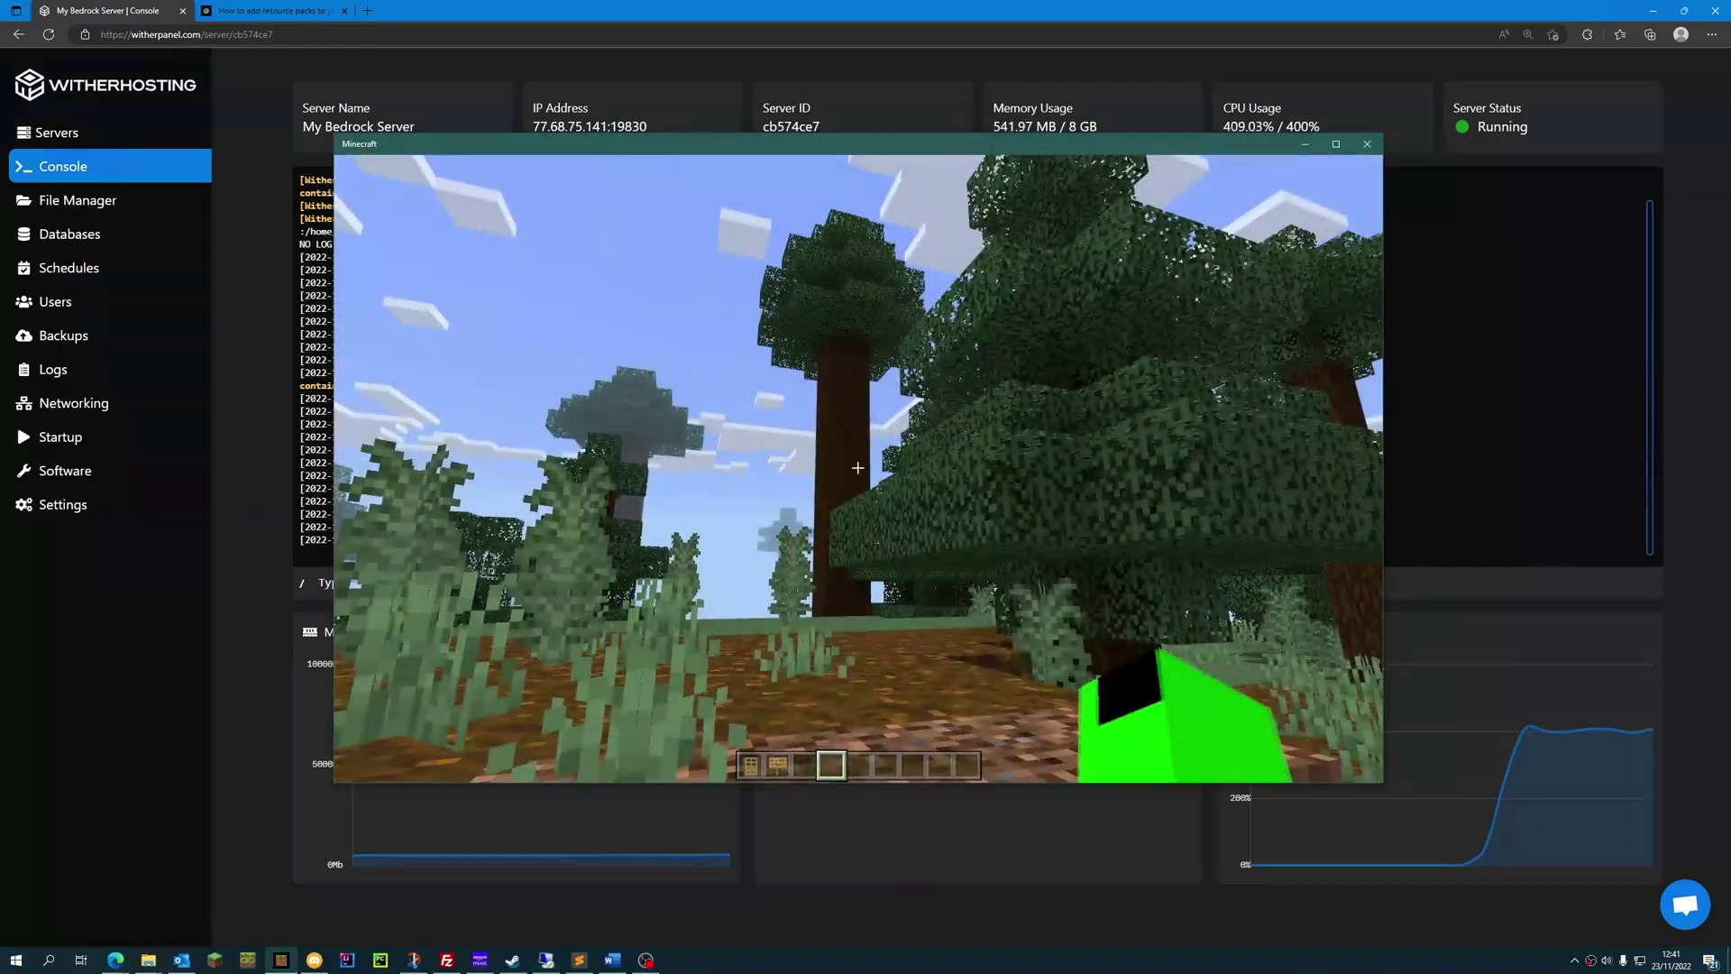
{"action": "key", "text": "w"}
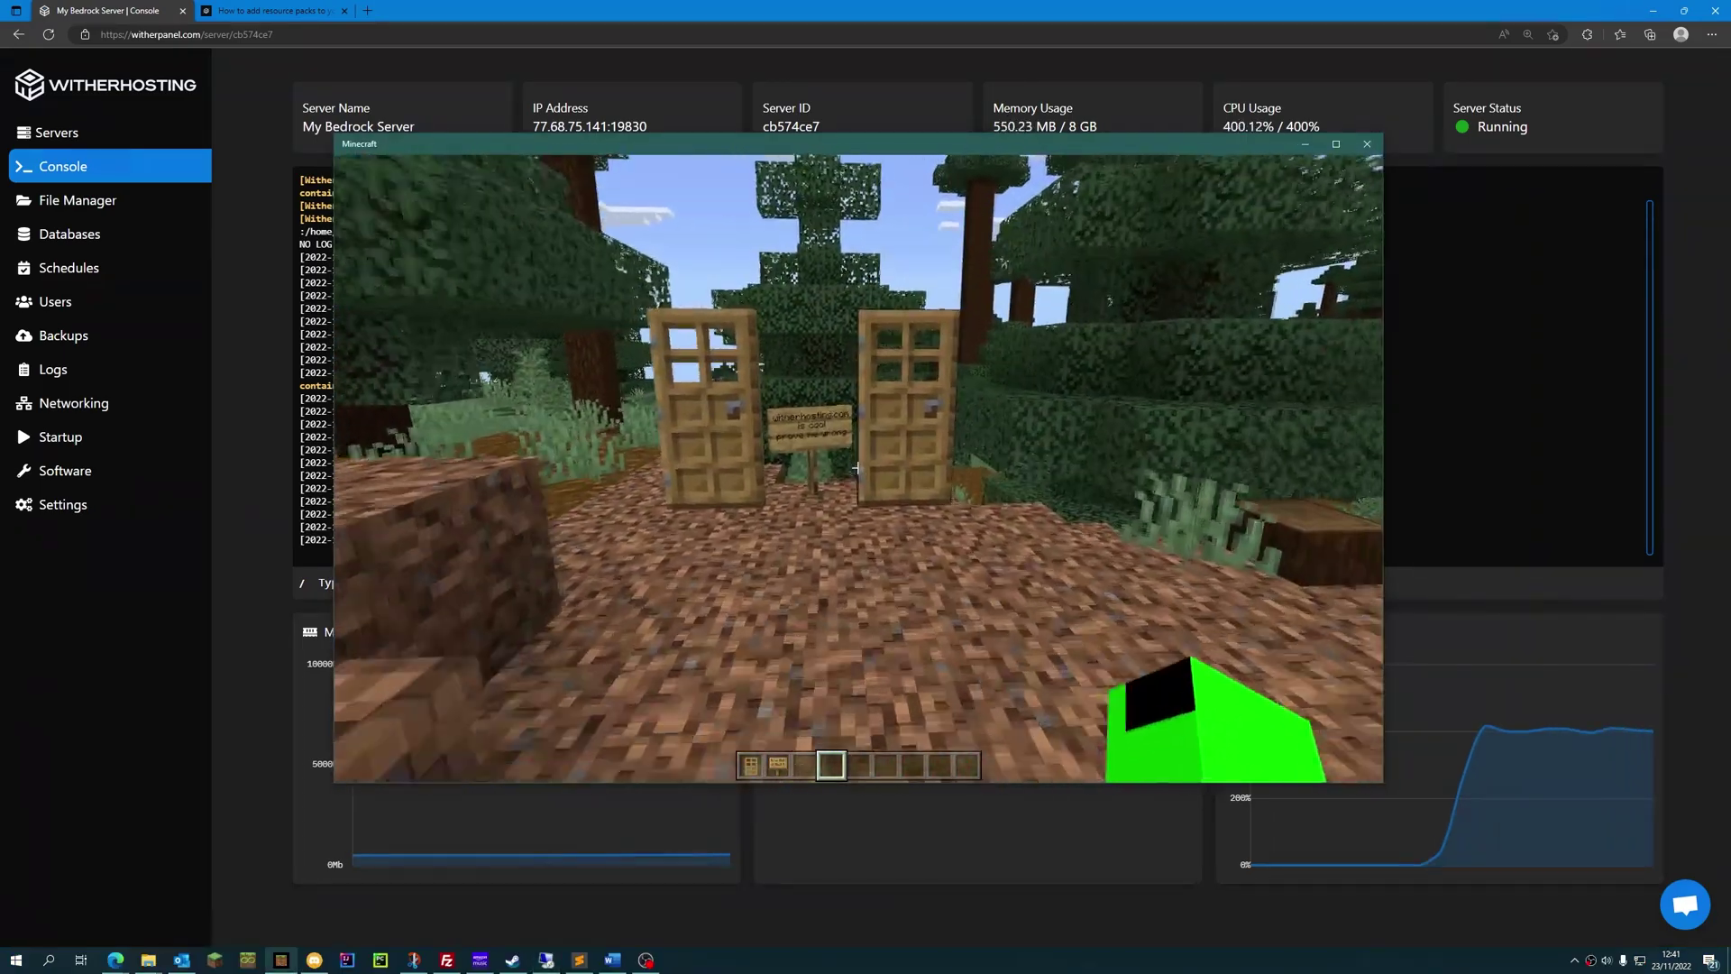
{"action": "key", "text": "w"}
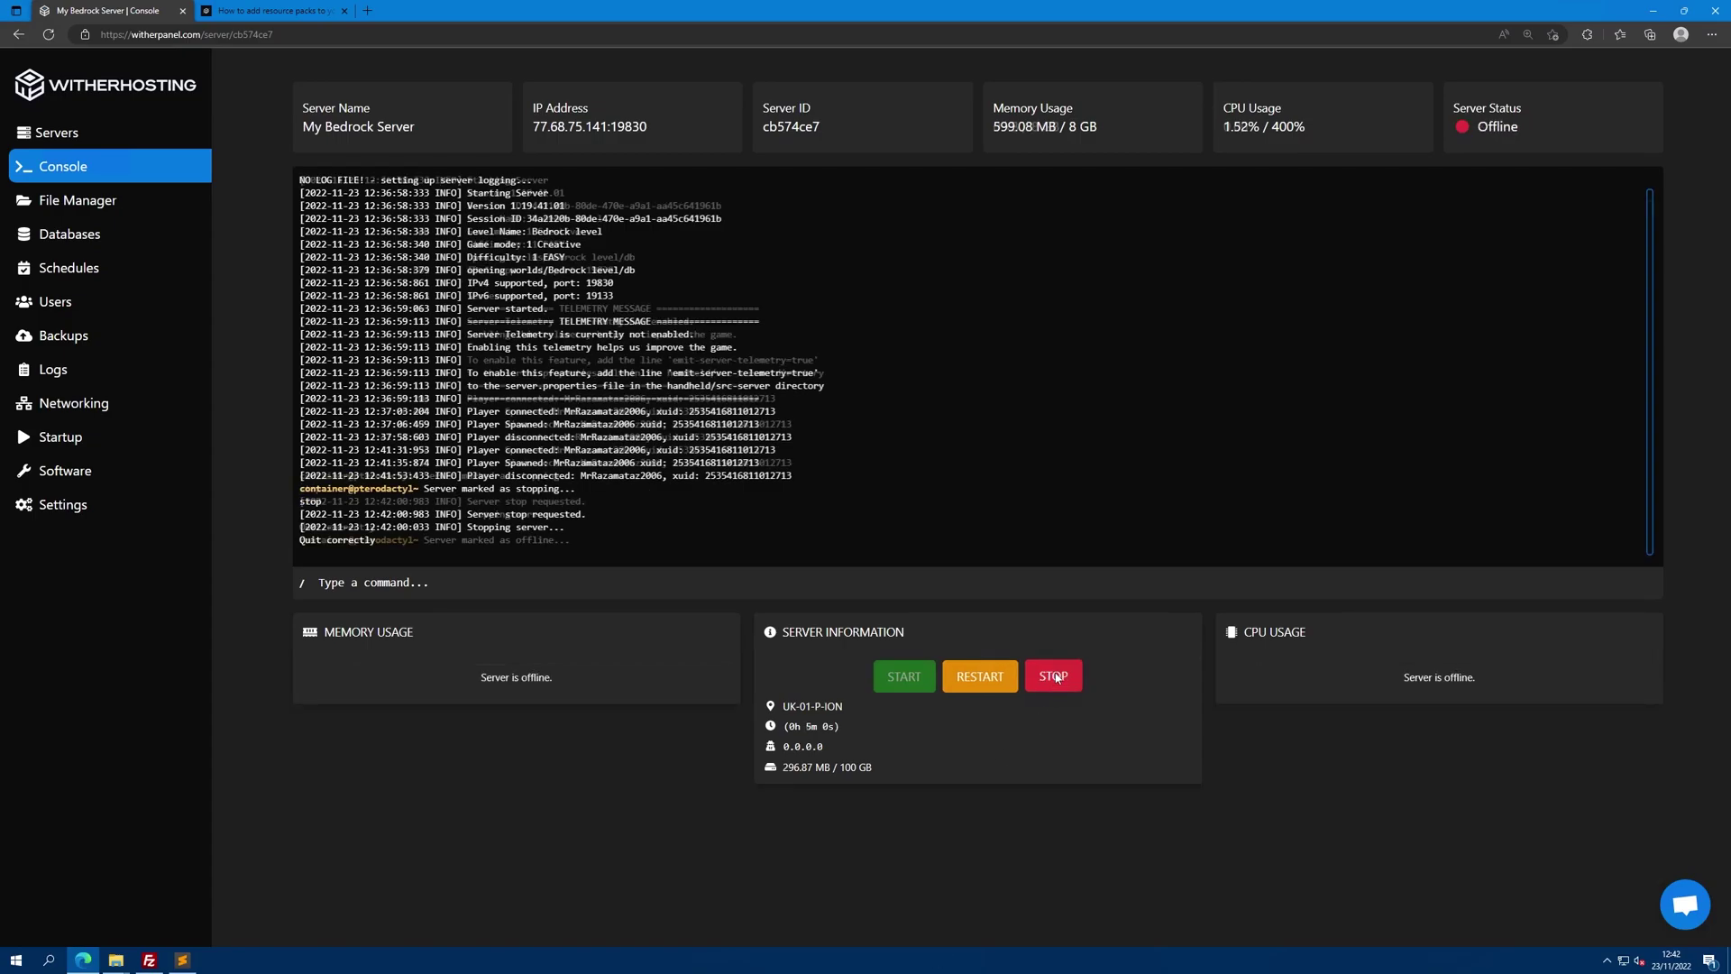
Archive the Bedrock level folder inside the server's worlds directory and download the resulting archive.
{"action": "left_click", "coordinate": [80, 202]}
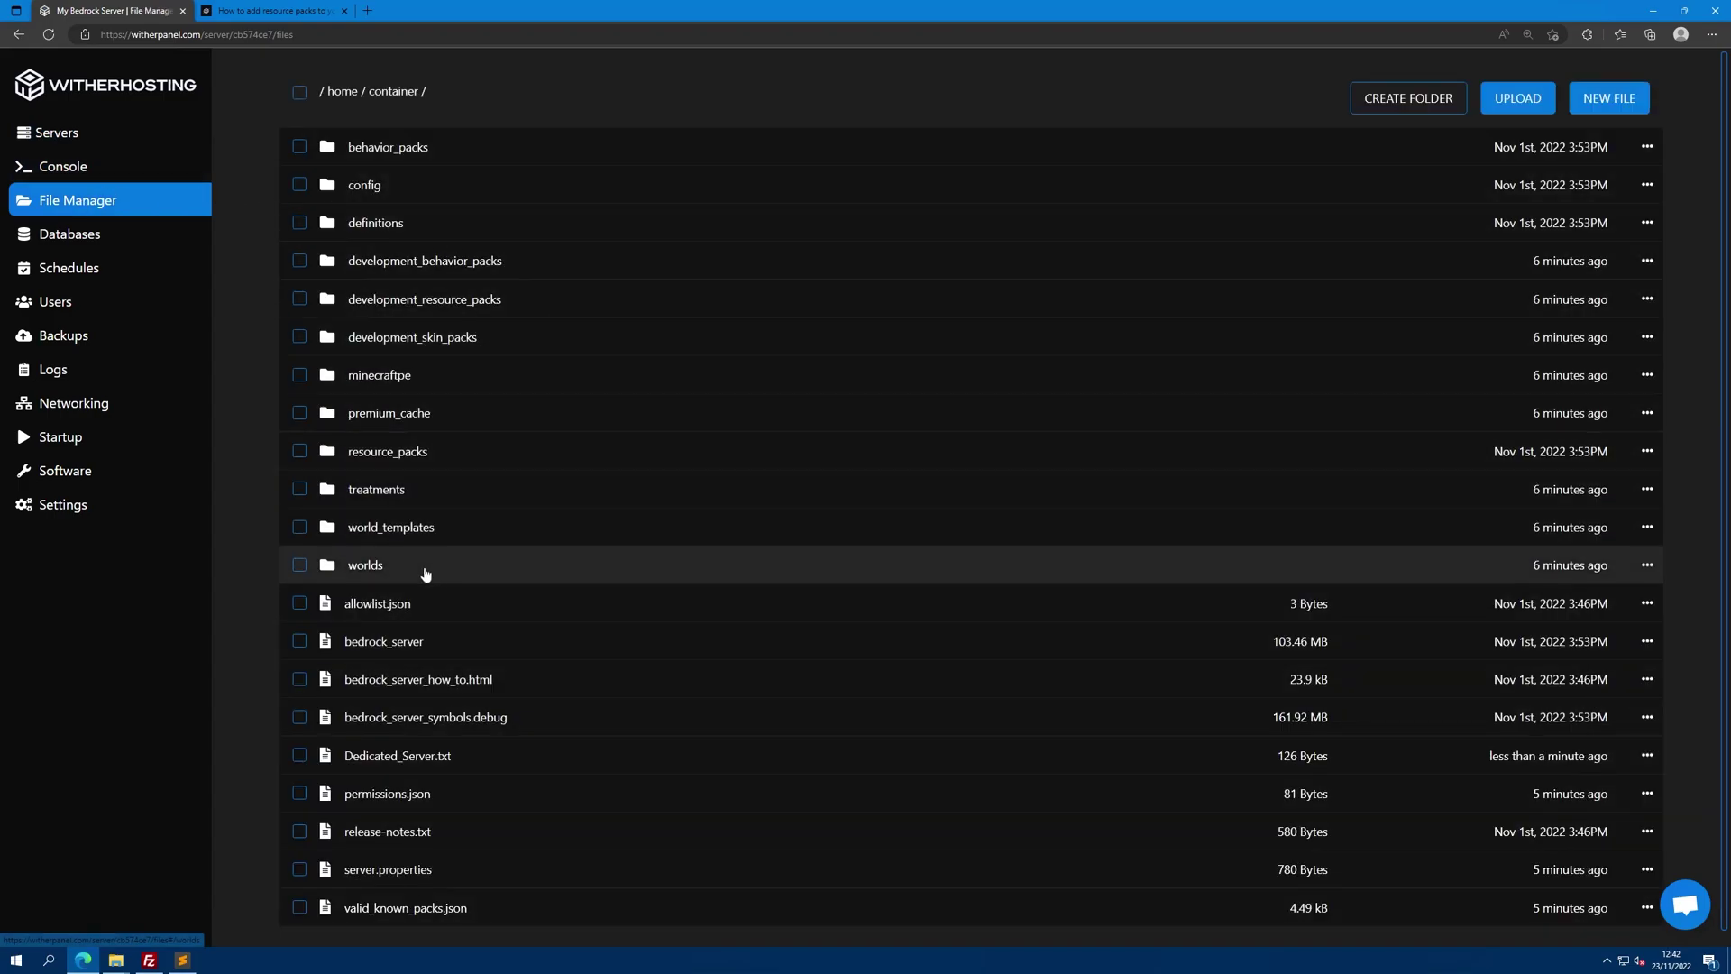
{"action": "left_click", "coordinate": [426, 575]}
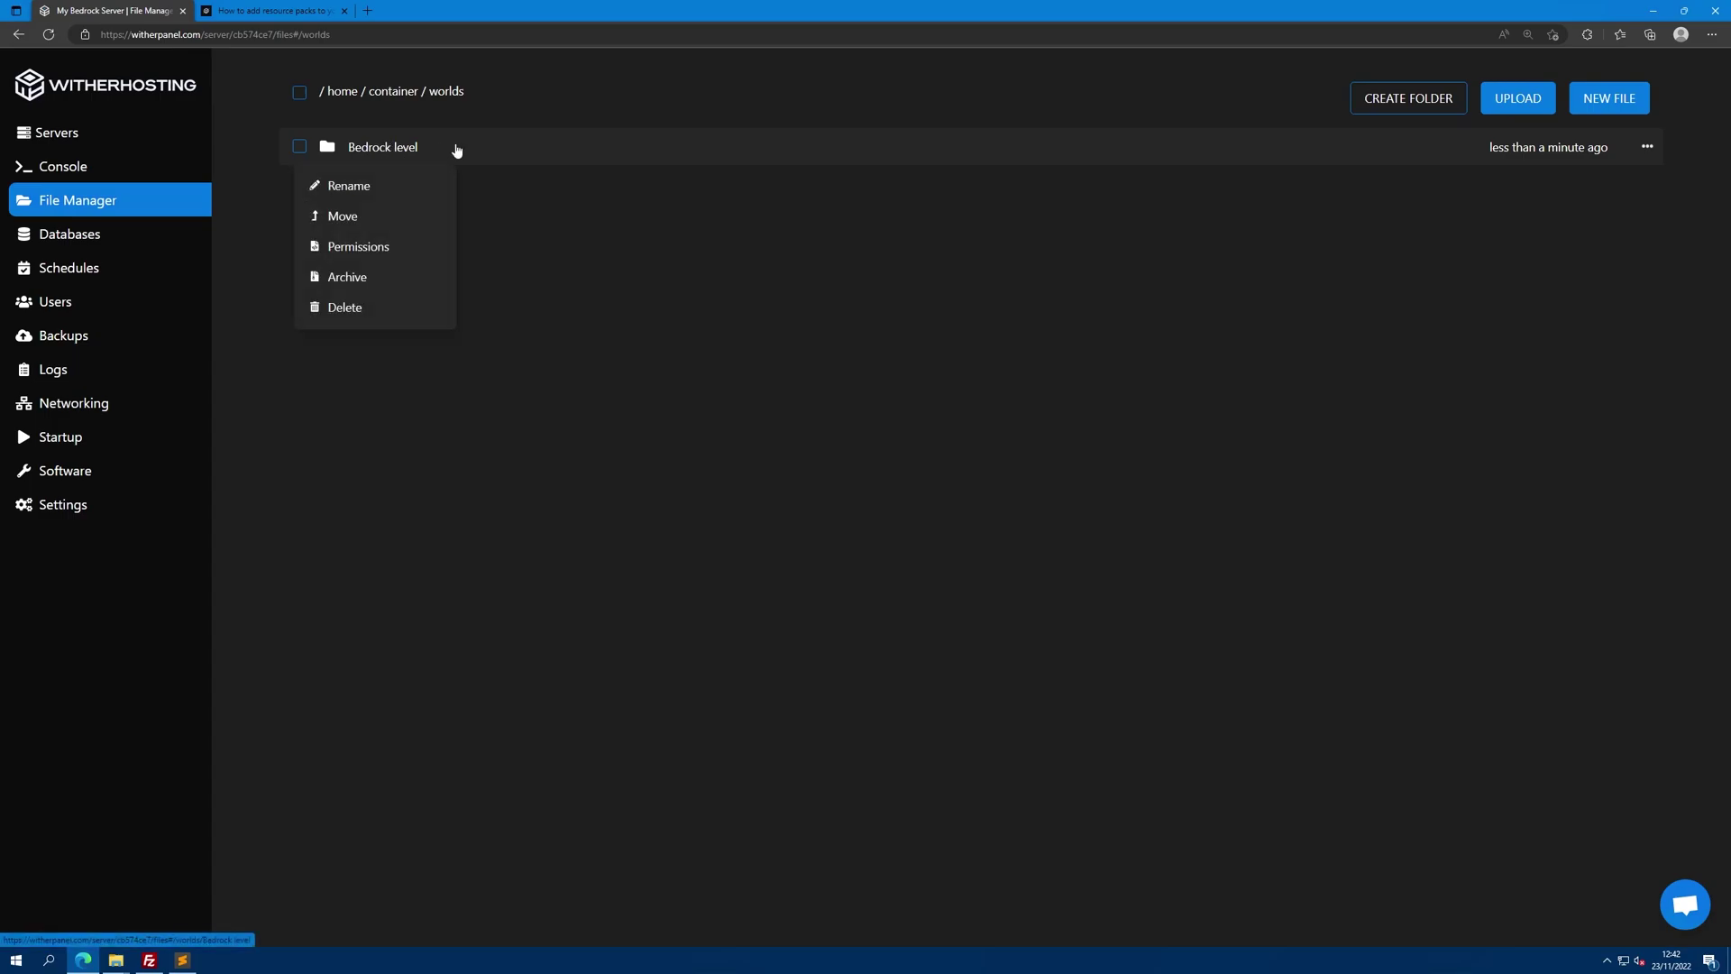
{"action": "left_click", "coordinate": [353, 279]}
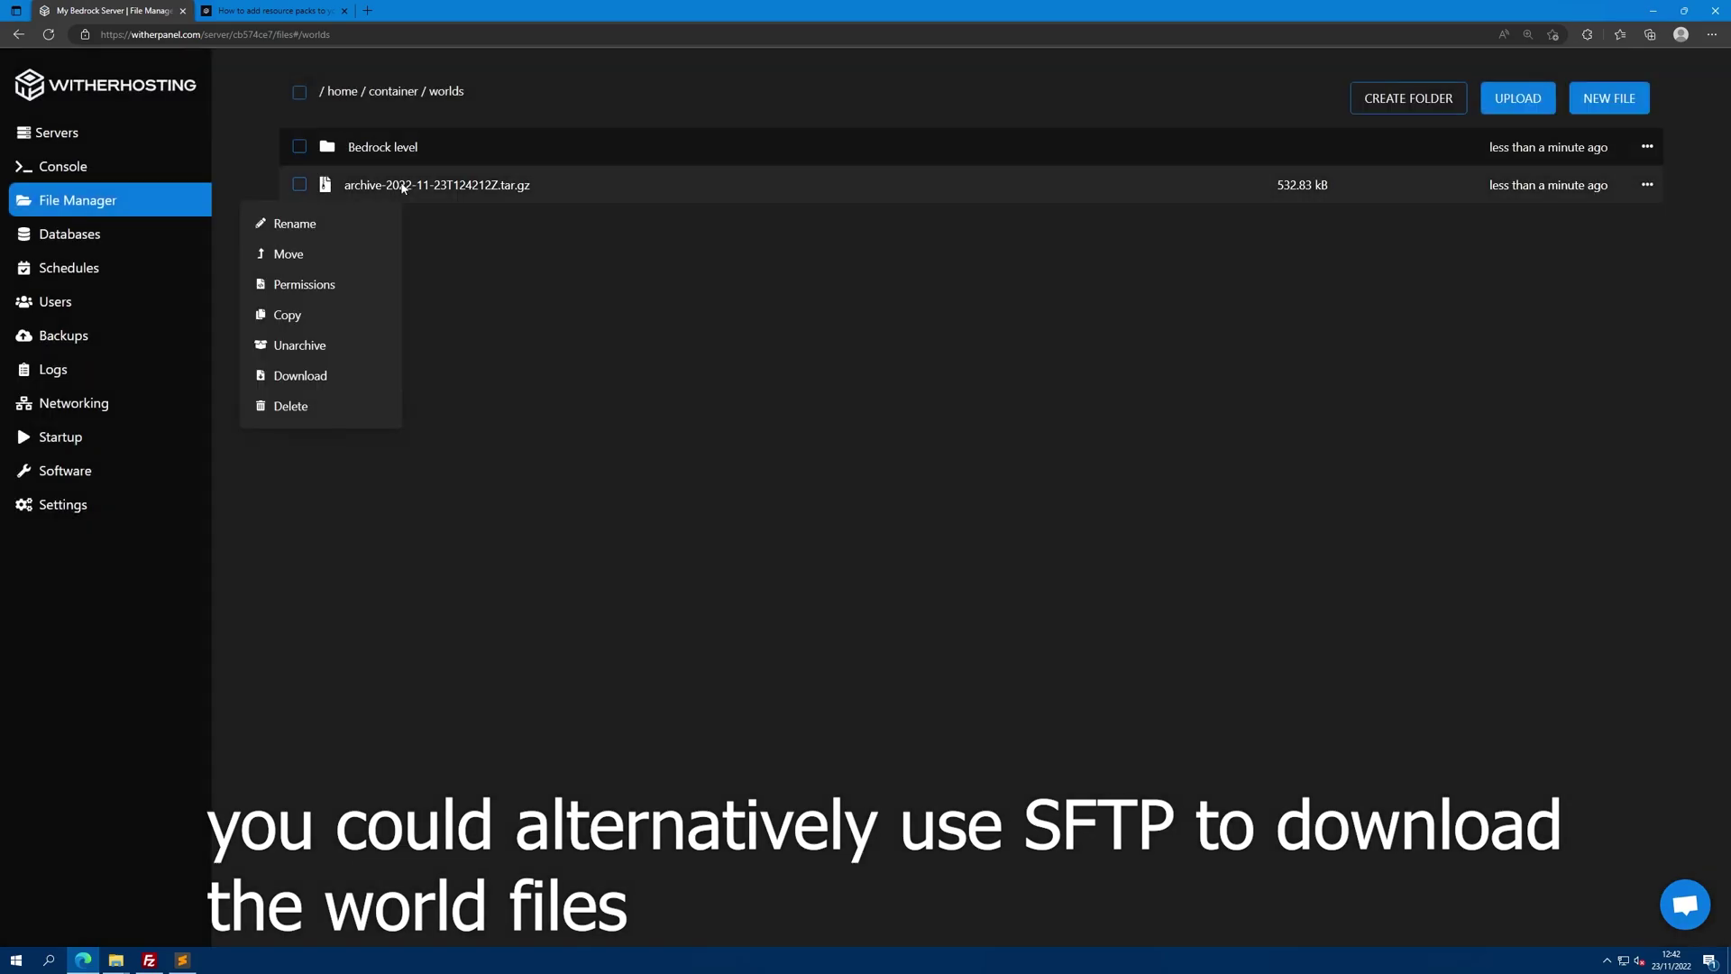
{"action": "left_click", "coordinate": [314, 377]}
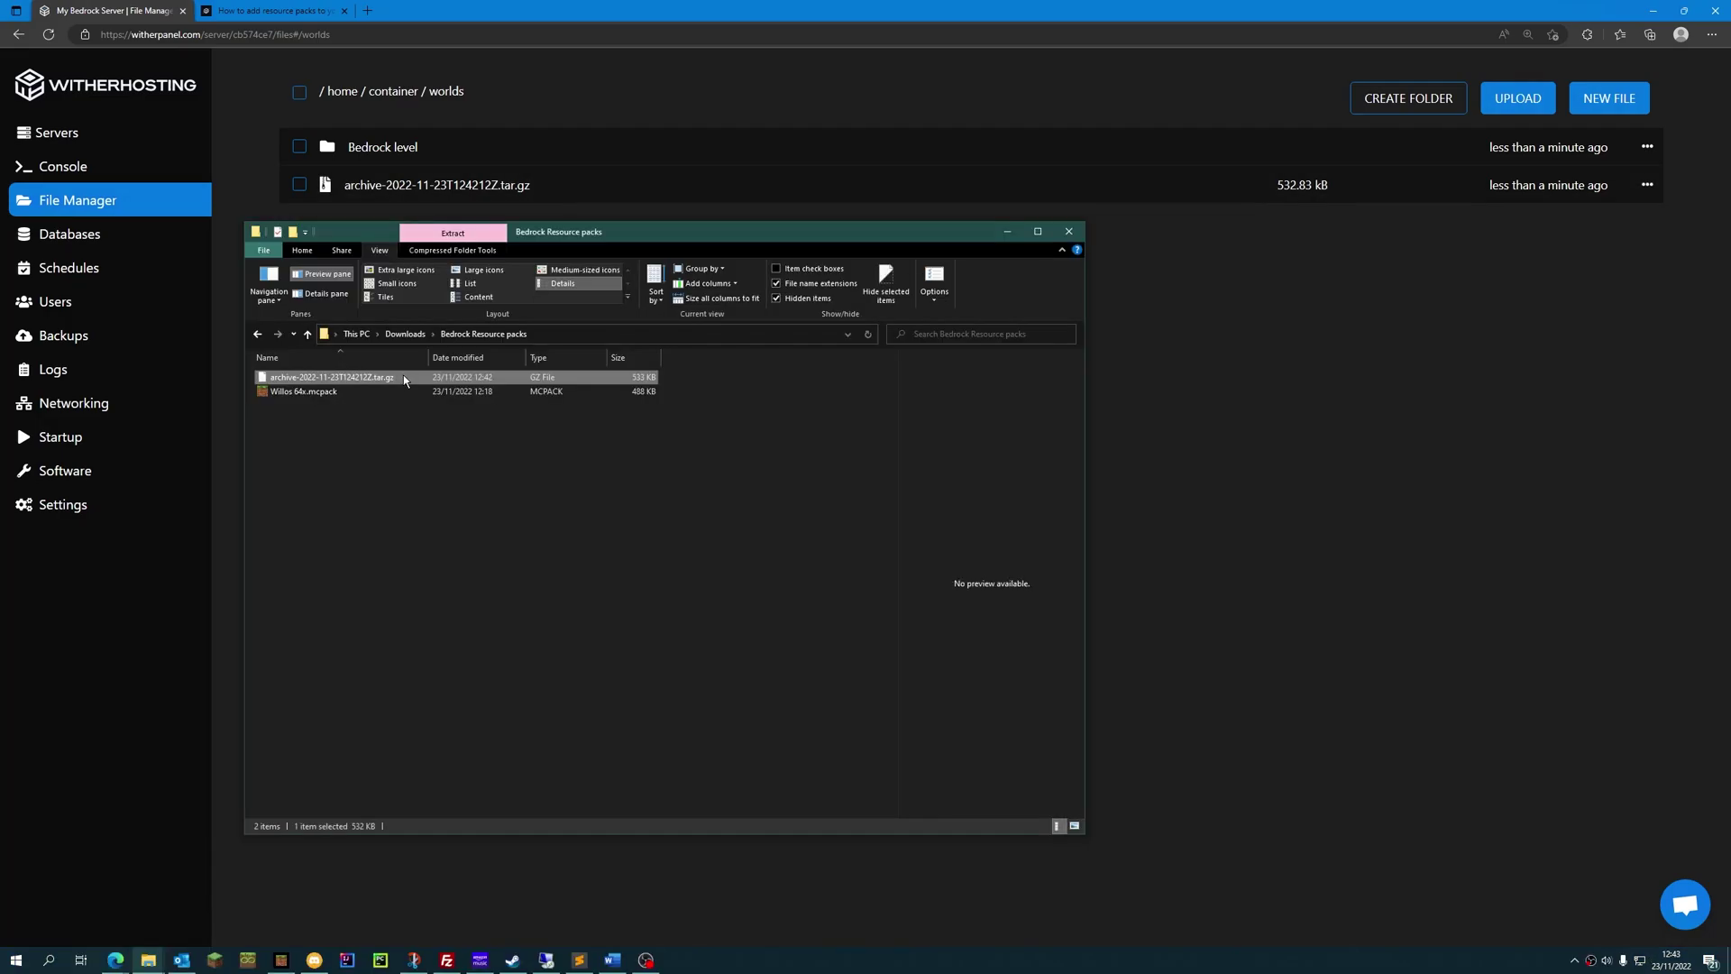
Extract the downloaded archive-2022-11-23T124212Z.tar.gz with 7-Zip into its own folder, including the inner tar file.
{"action": "right_click", "coordinate": [404, 380]}
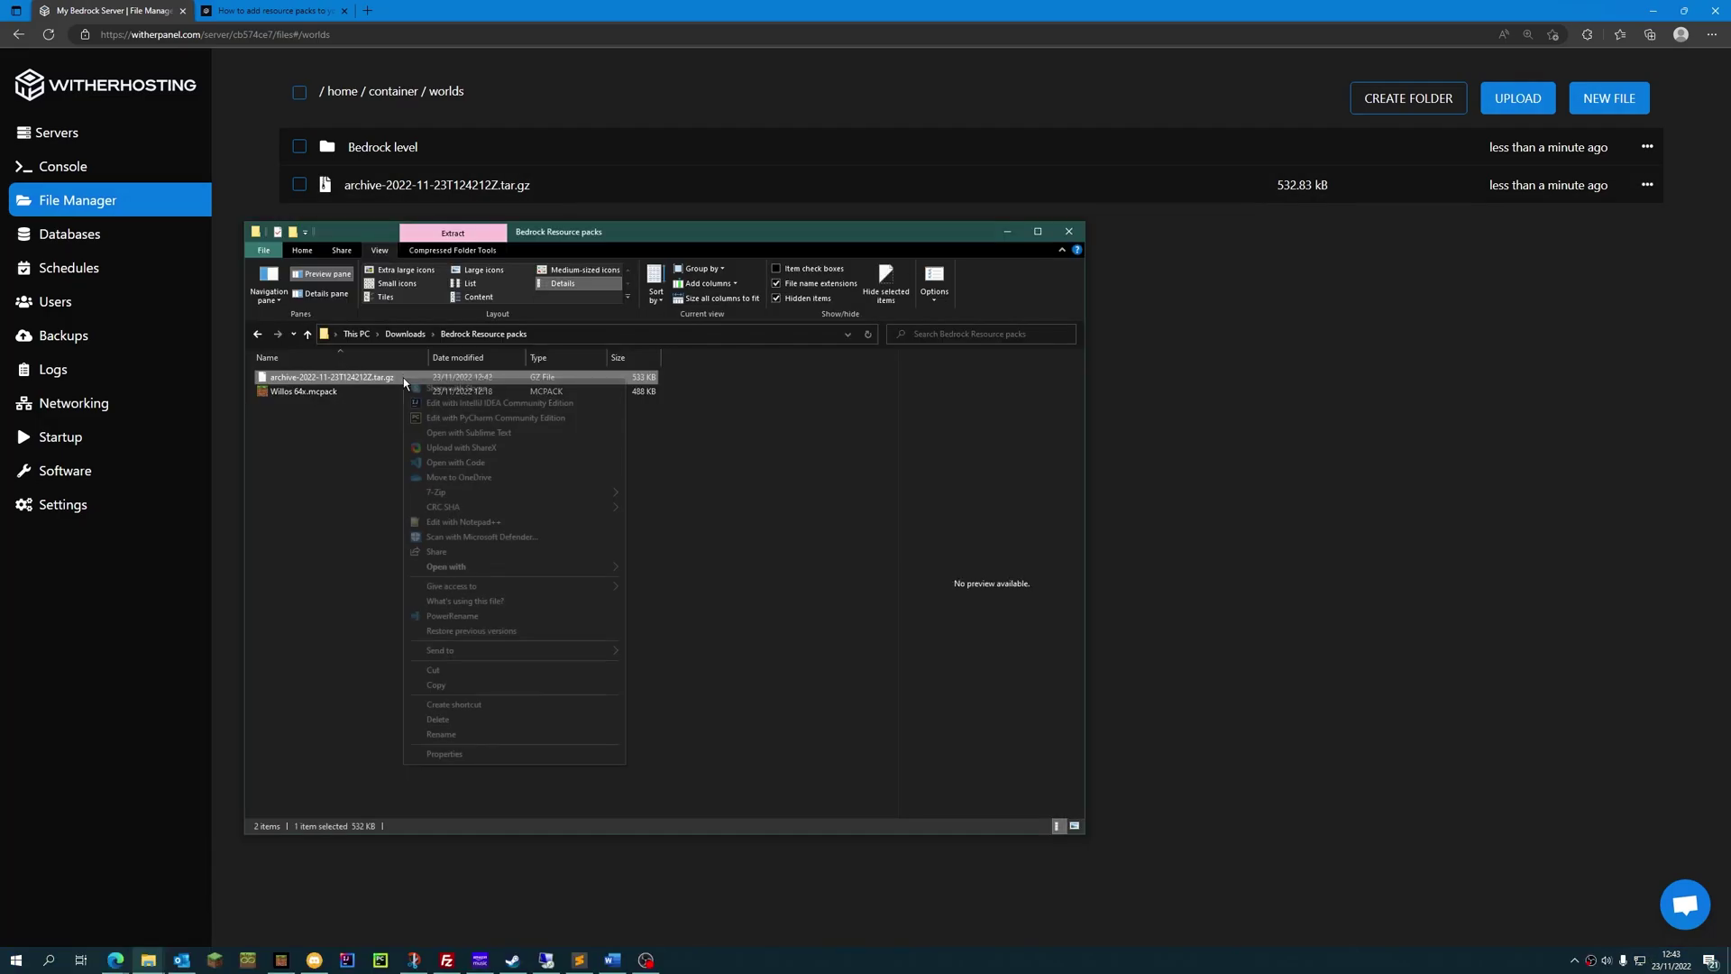
{"action": "mouse_move", "coordinate": [559, 492]}
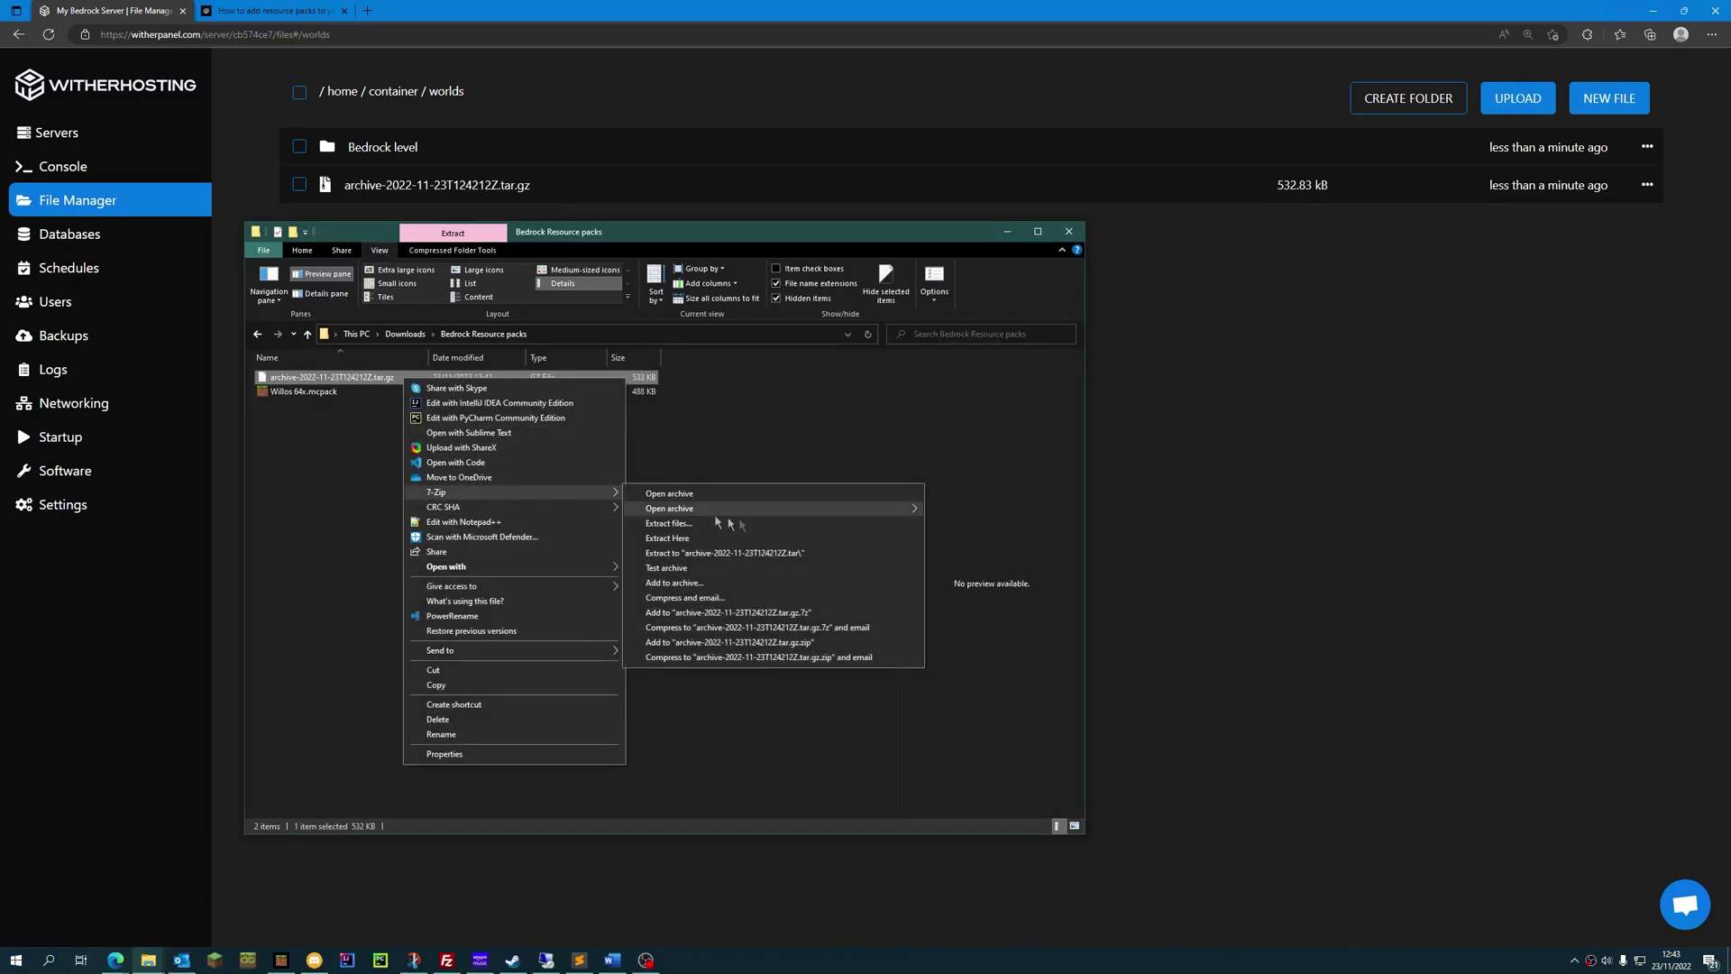
{"action": "left_click", "coordinate": [848, 554]}
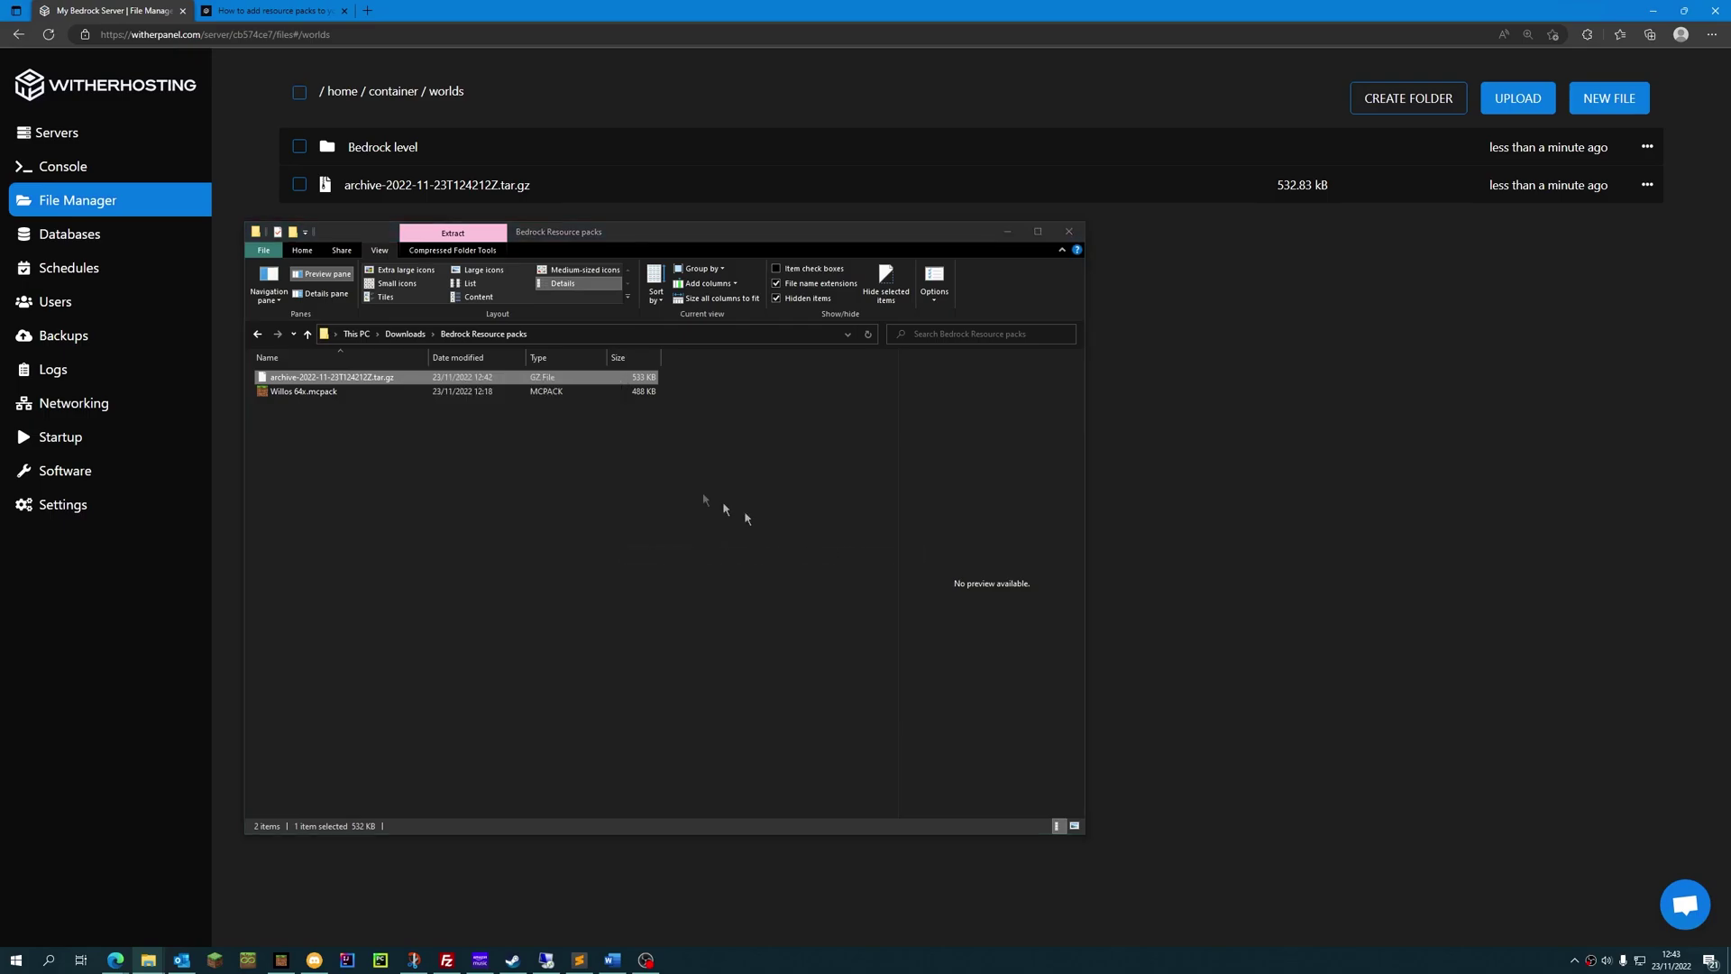
{"action": "right_click", "coordinate": [328, 377]}
{"action": "left_click", "coordinate": [366, 414]}
{"action": "right_click", "coordinate": [280, 379]}
{"action": "mouse_move", "coordinate": [349, 510]}
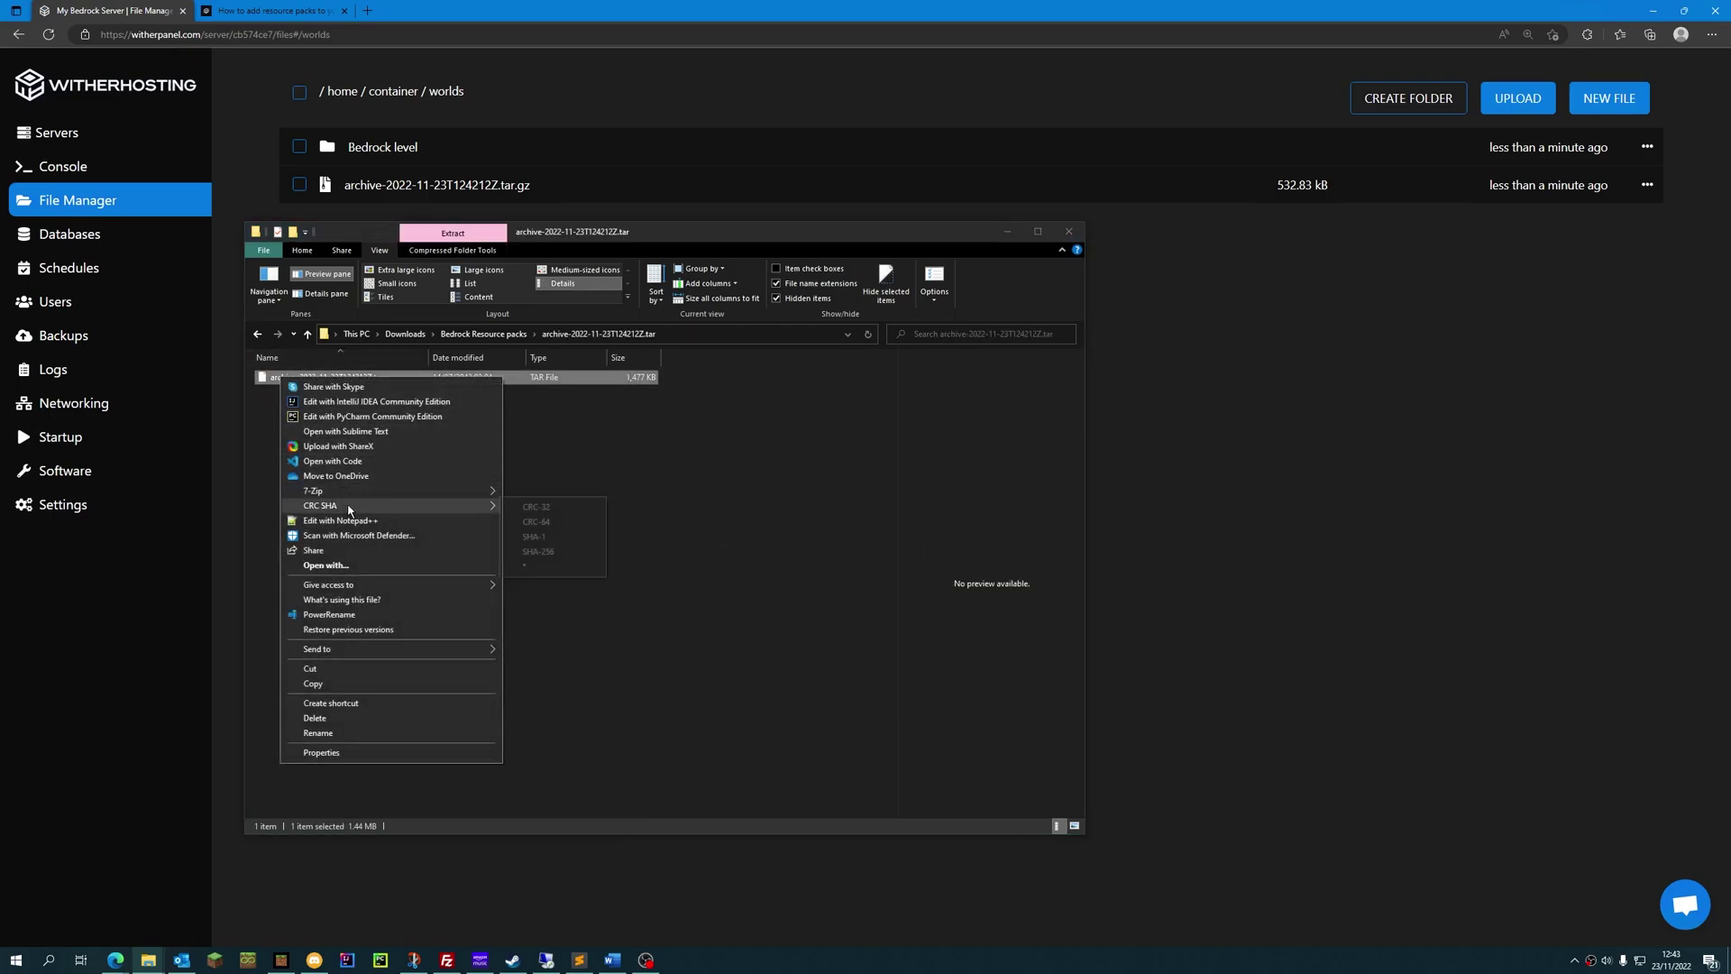
{"action": "left_click", "coordinate": [580, 516]}
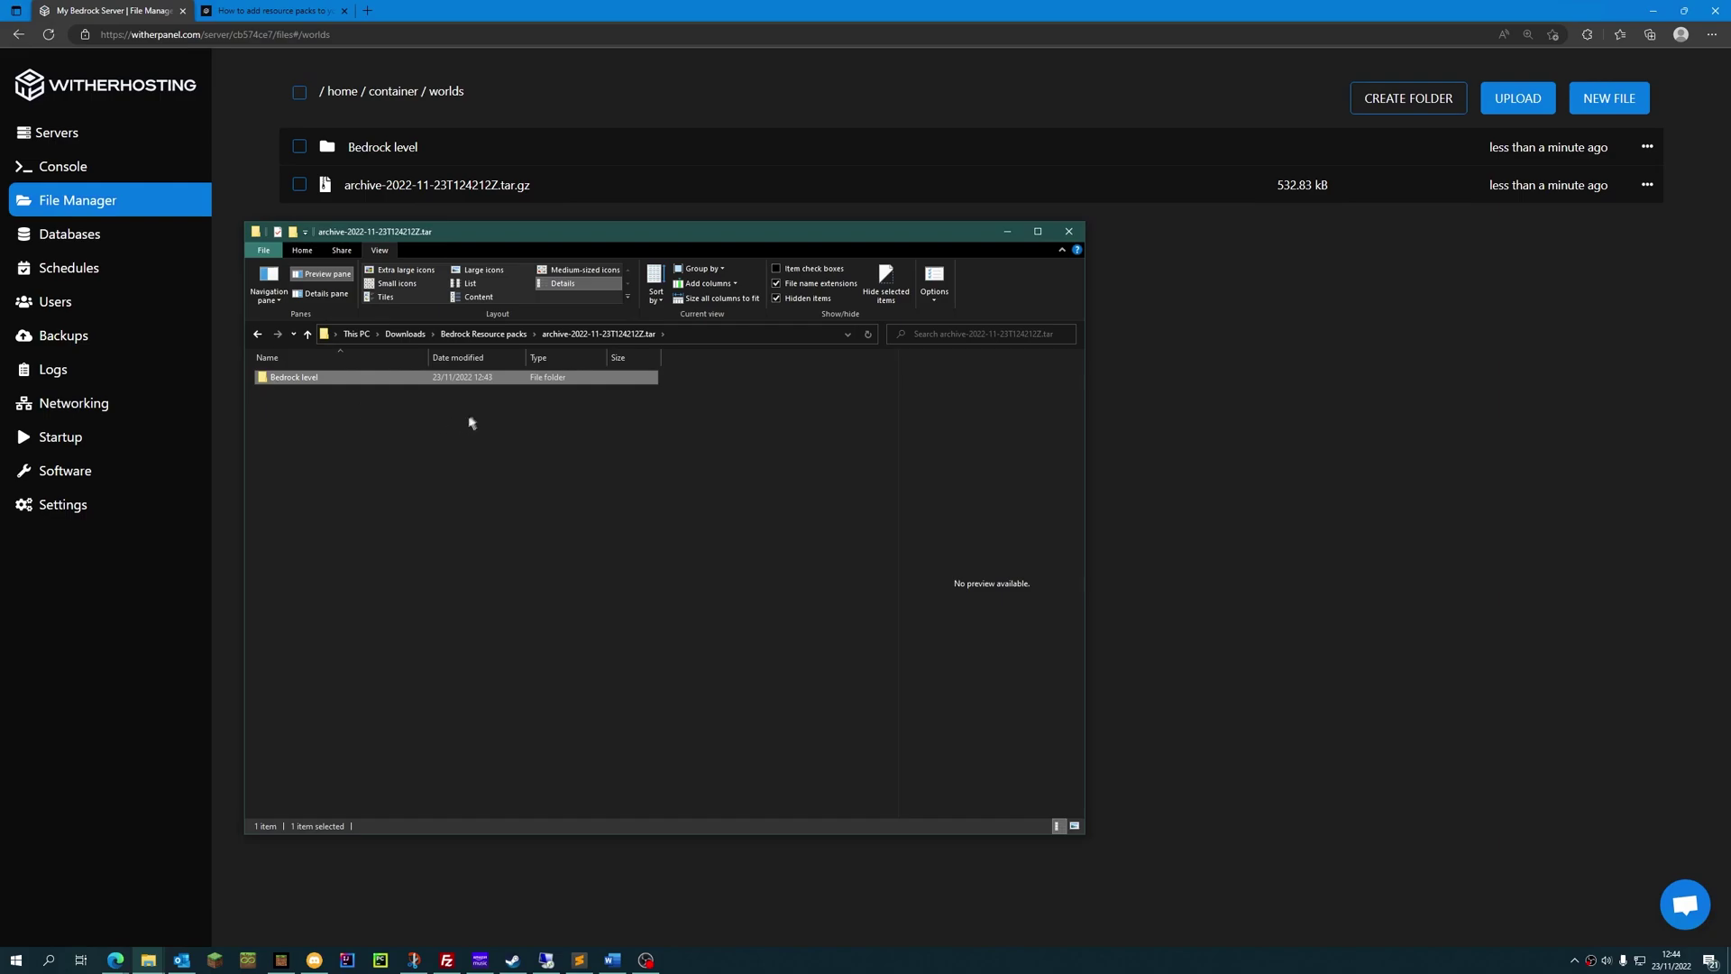
Check the contents of the extracted Bedrock level folder and copy the whole folder.
{"action": "double_click", "coordinate": [324, 379]}
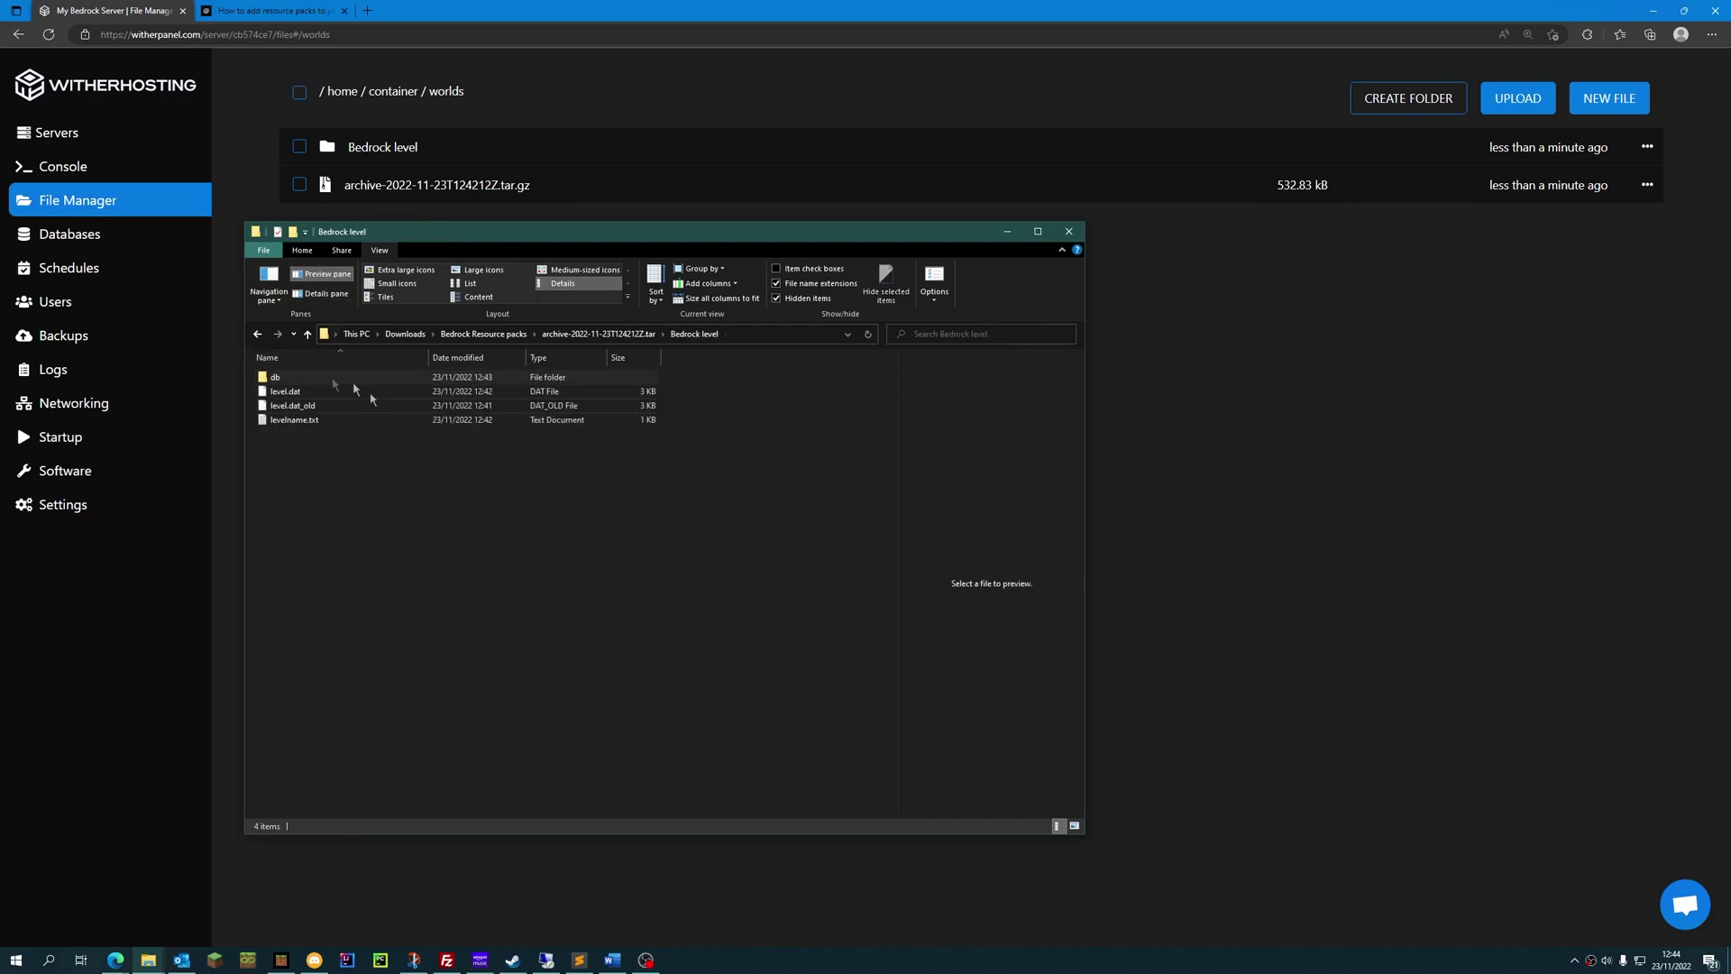
{"action": "left_click", "coordinate": [256, 333]}
{"action": "left_click", "coordinate": [350, 379]}
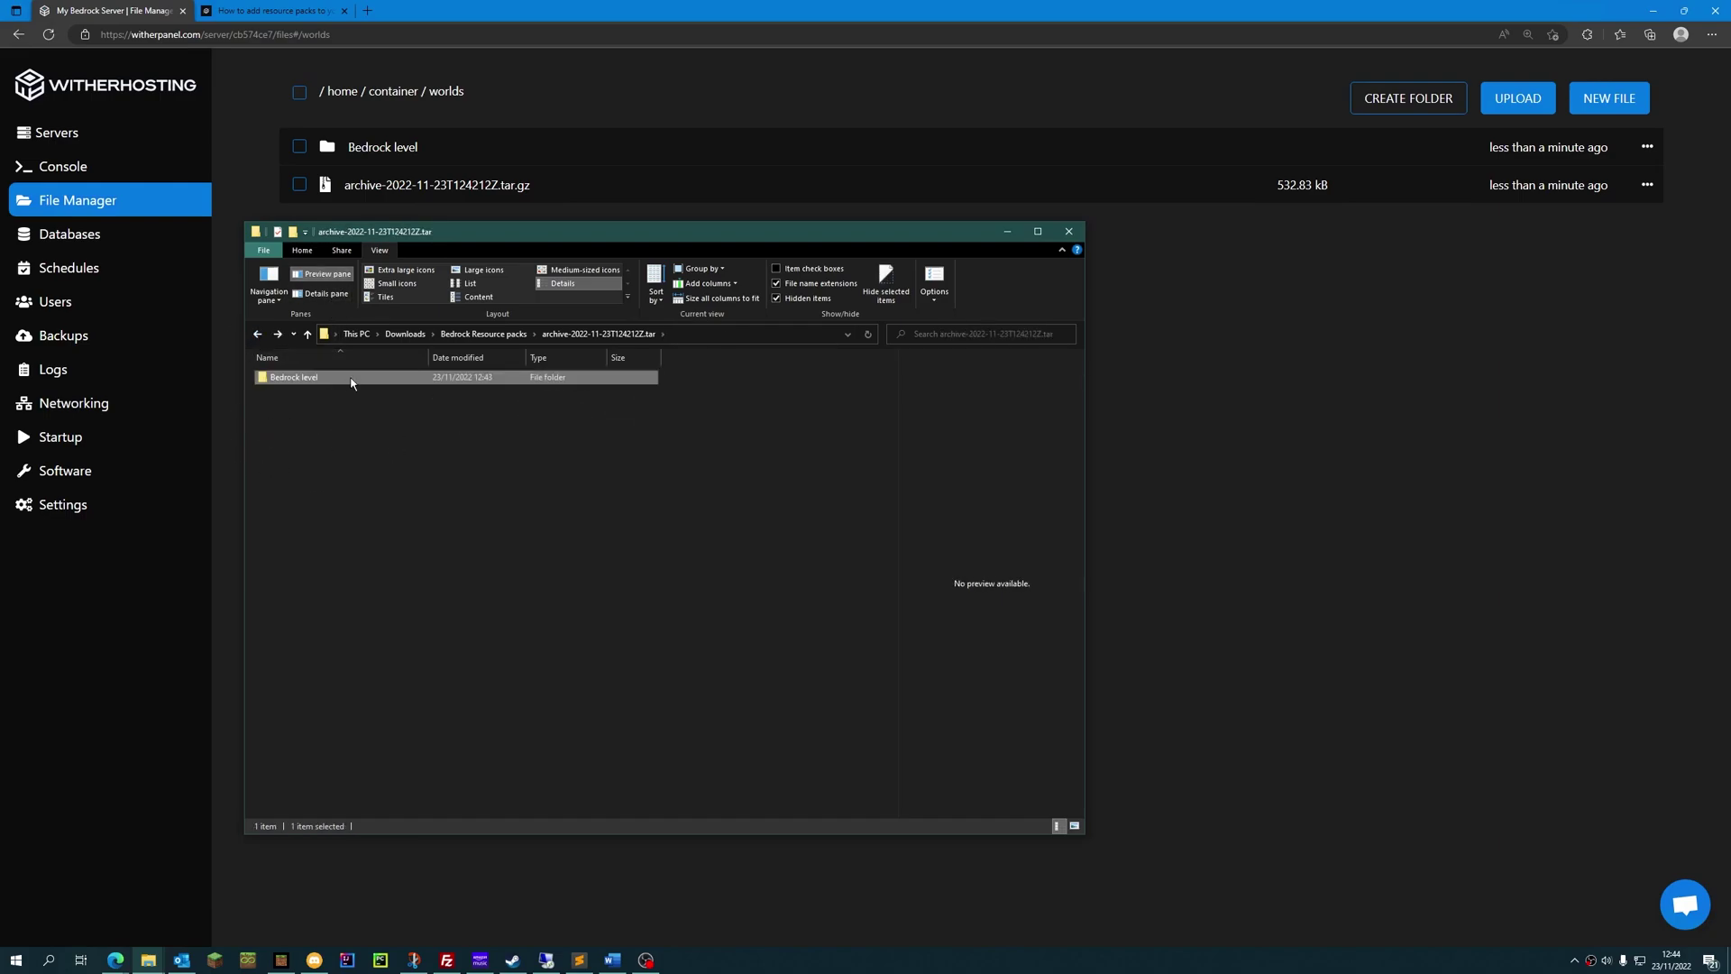
{"action": "right_click", "coordinate": [350, 377]}
{"action": "left_click", "coordinate": [393, 733]}
Open Minecraft's local com.mojang folder through Run and paste the Bedrock level folder into minecraftWorlds.
{"action": "key", "text": "super+r"}
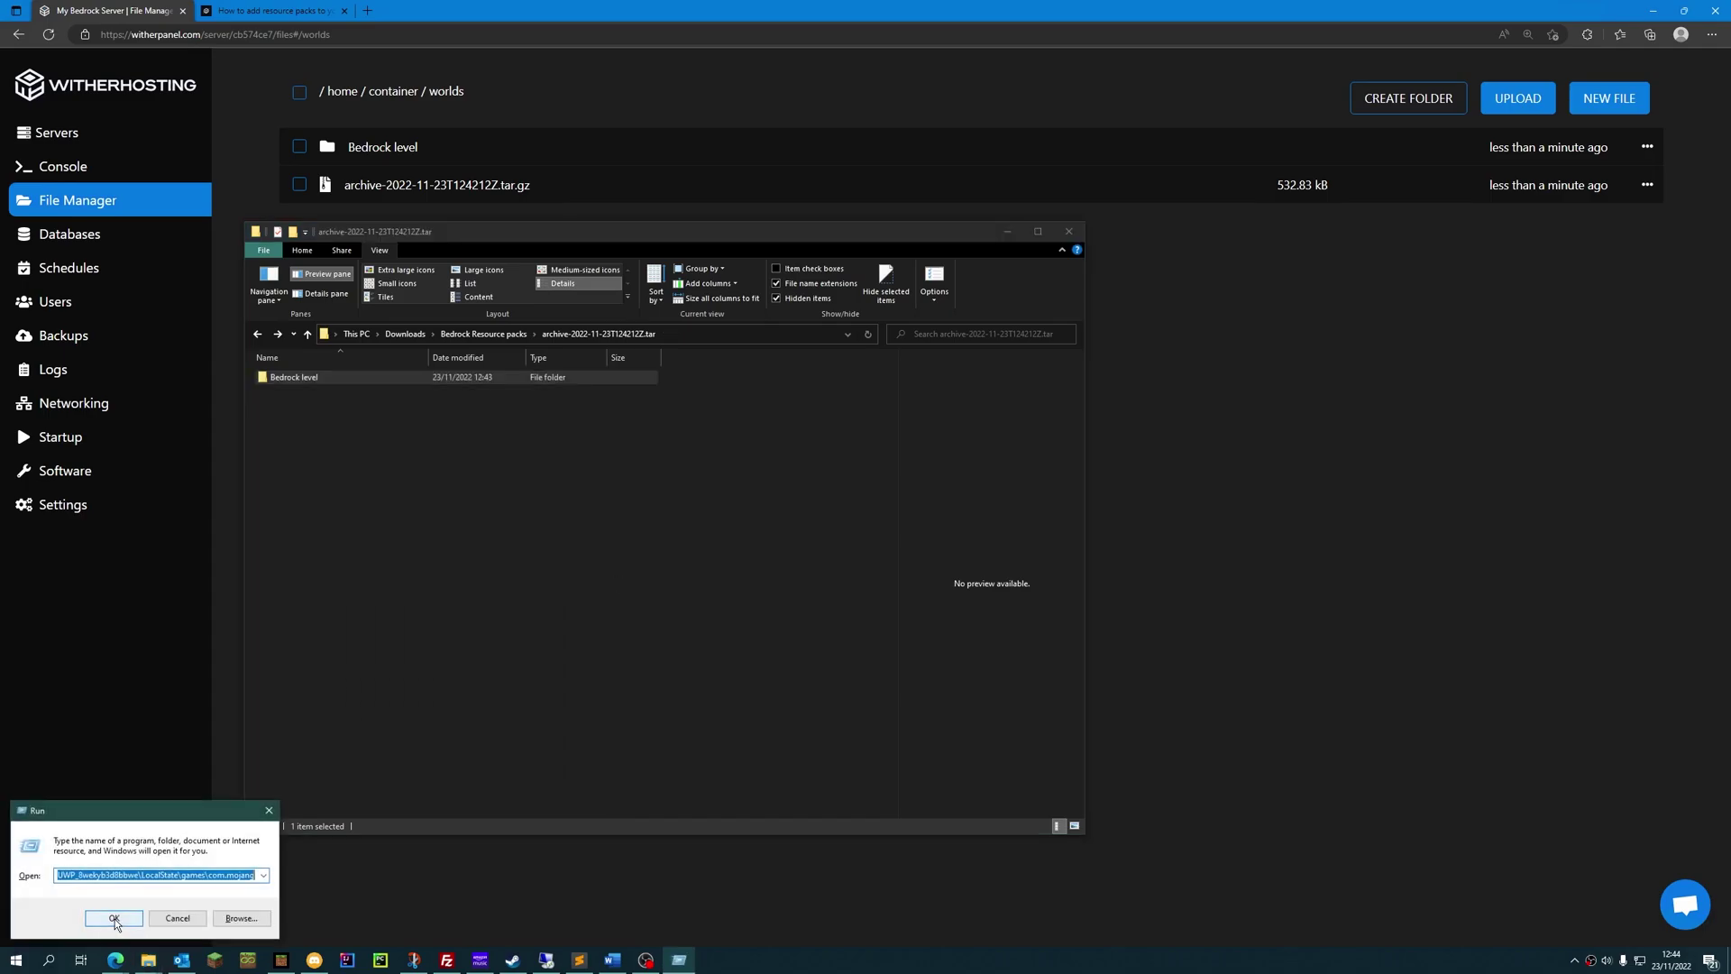
{"action": "left_click", "coordinate": [121, 919]}
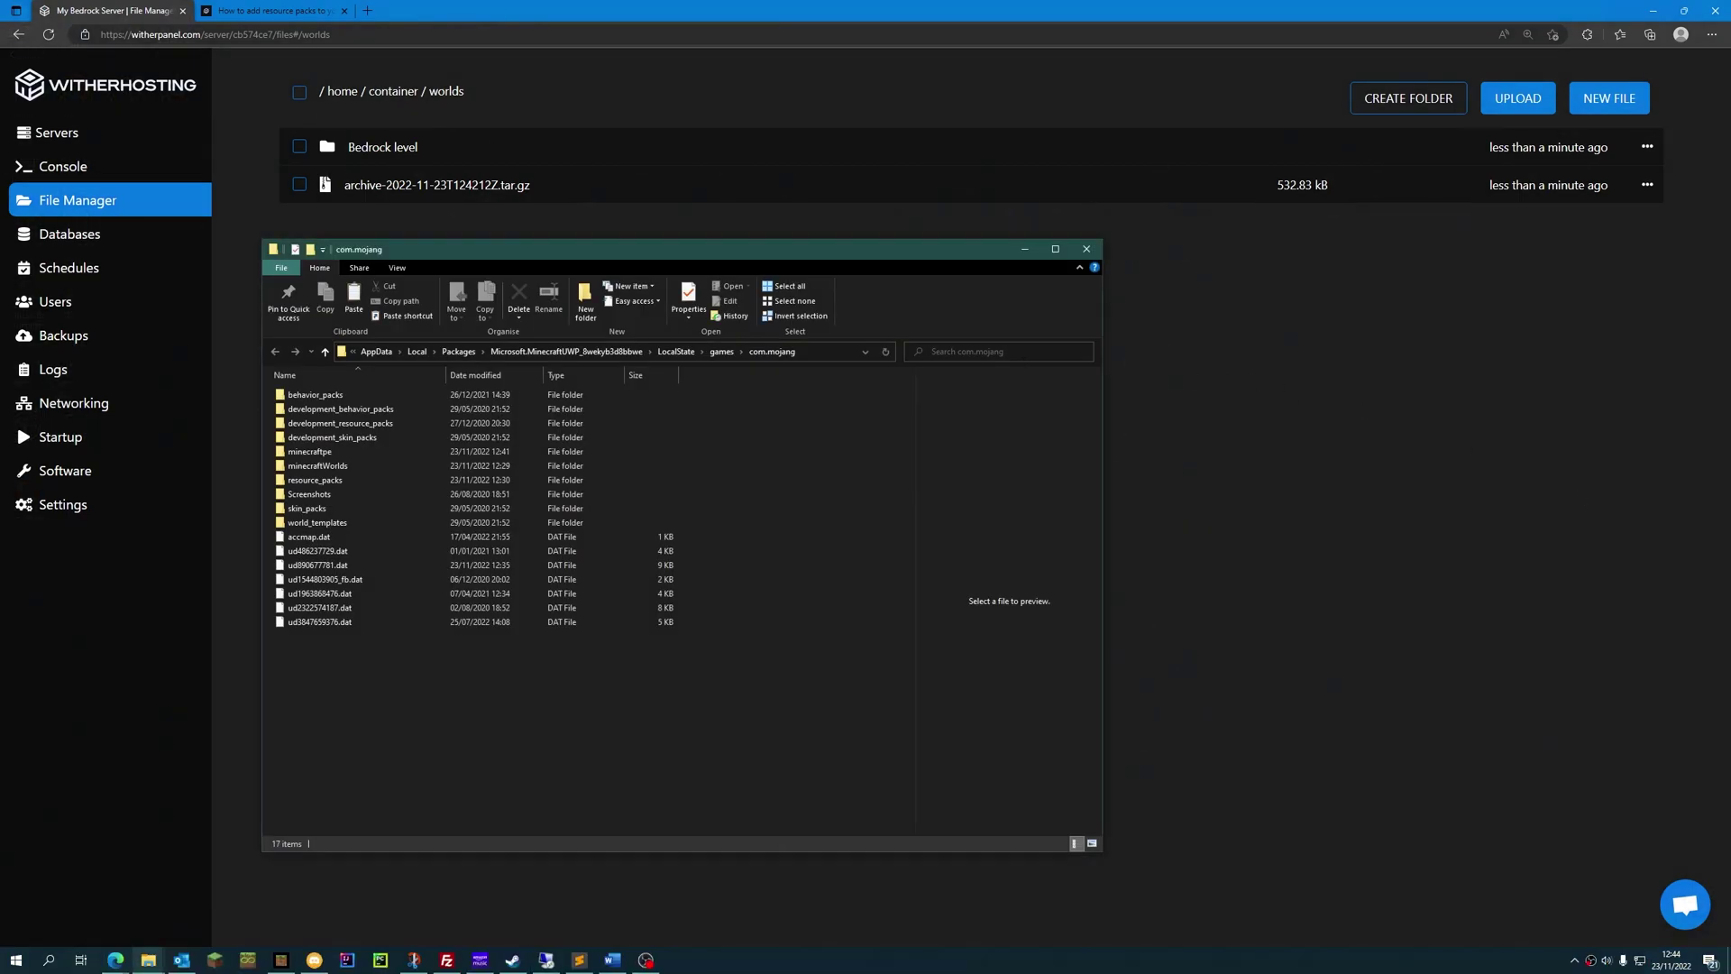
{"action": "key", "text": "super+r"}
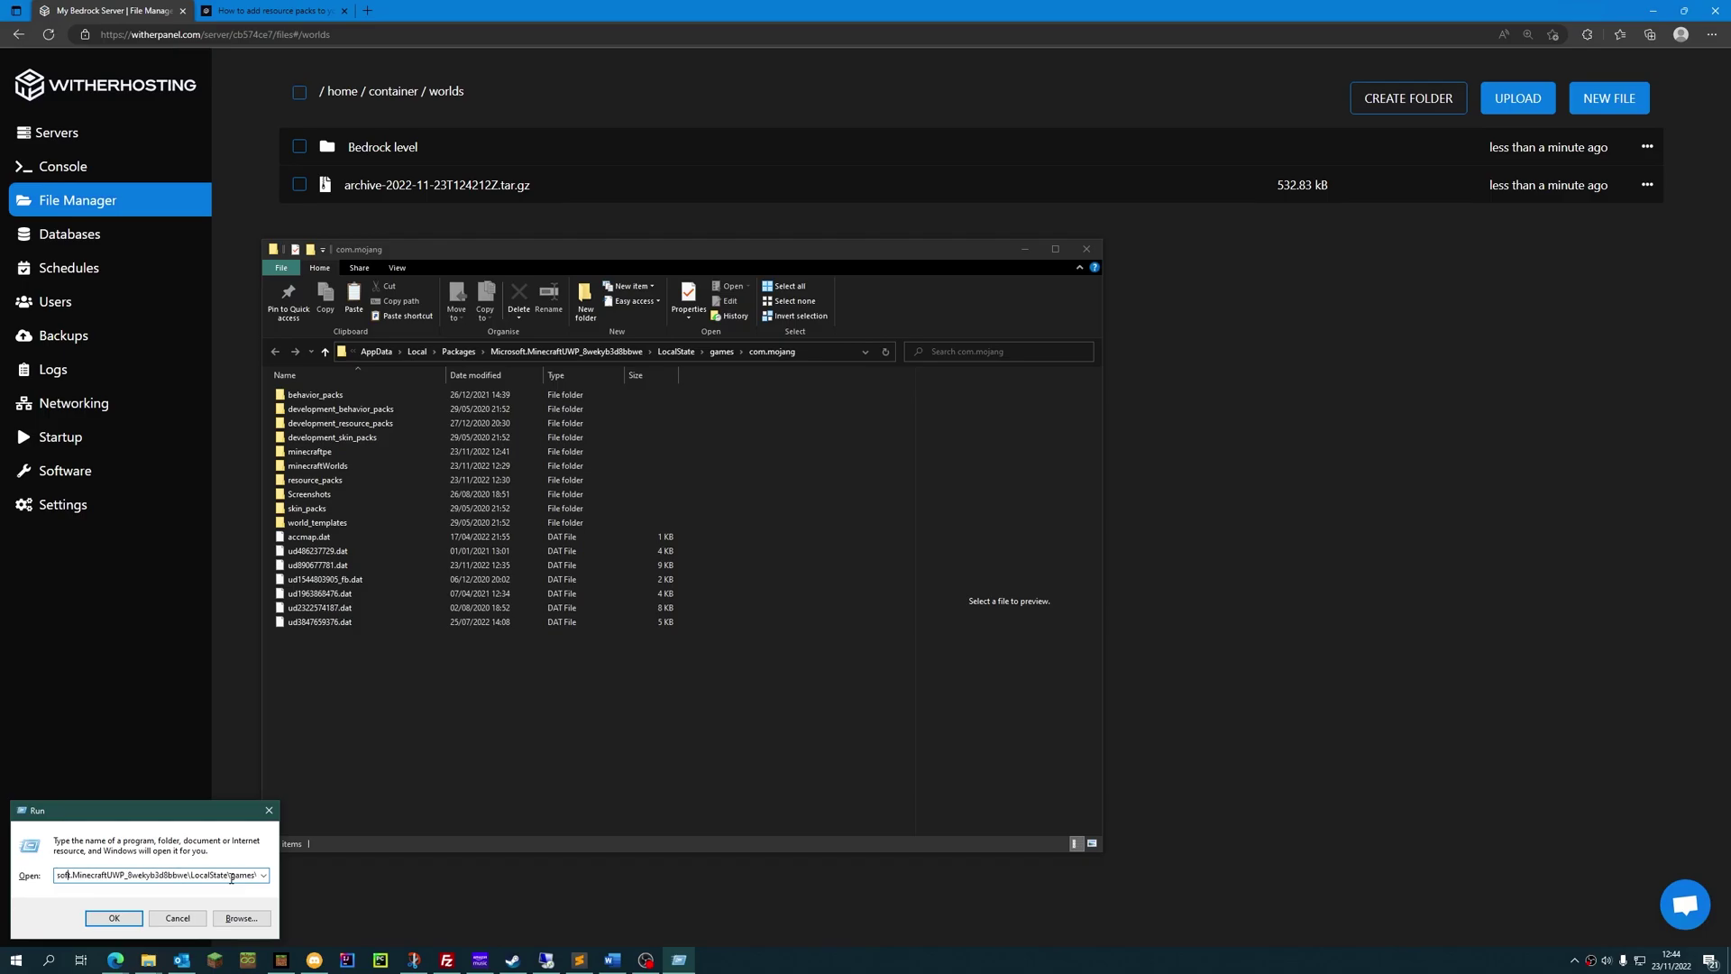
{"action": "left_click", "coordinate": [268, 810]}
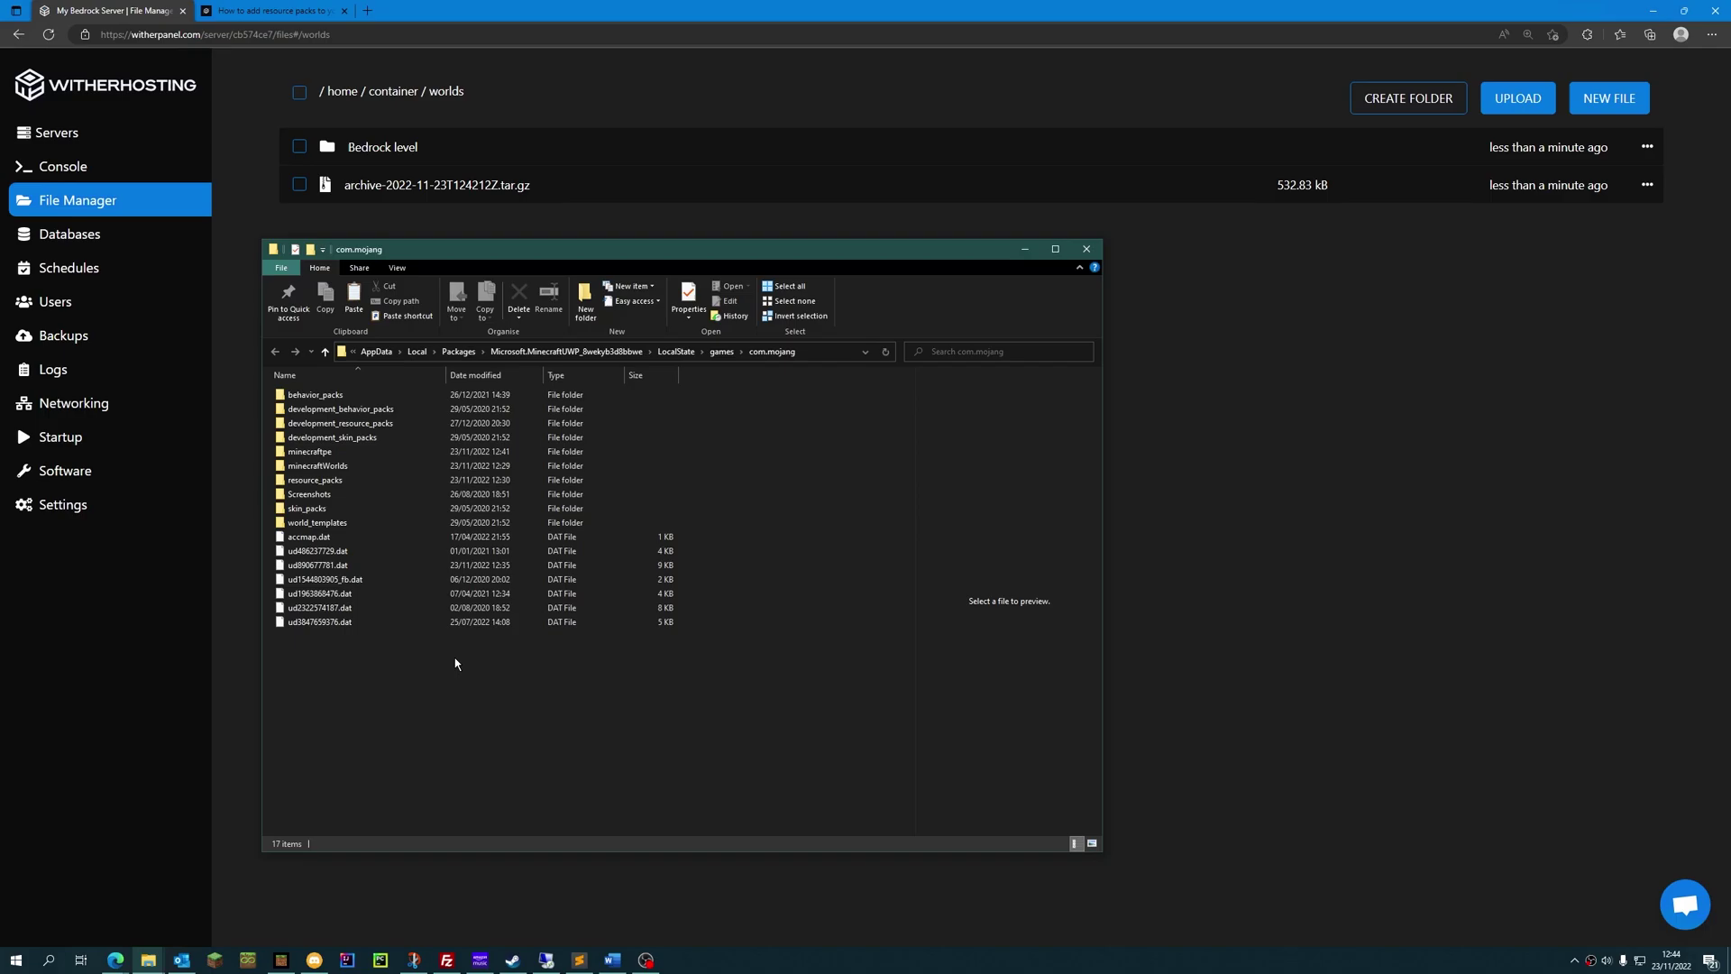
{"action": "double_click", "coordinate": [317, 465]}
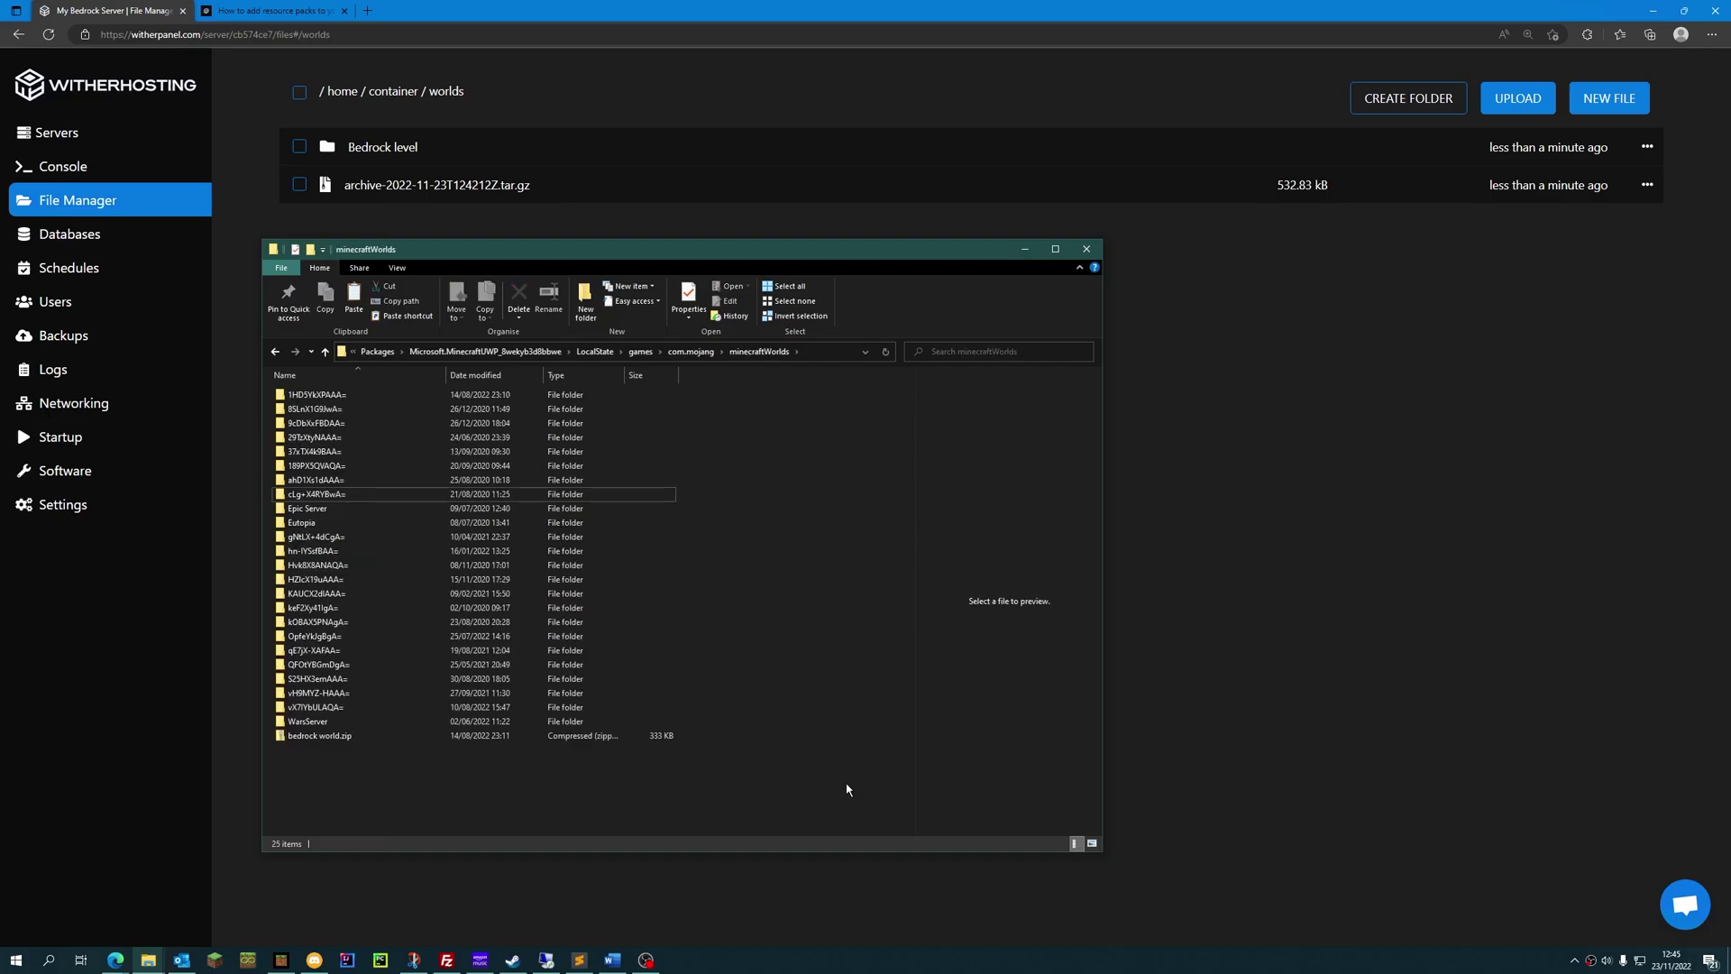
{"action": "left_click", "coordinate": [357, 301]}
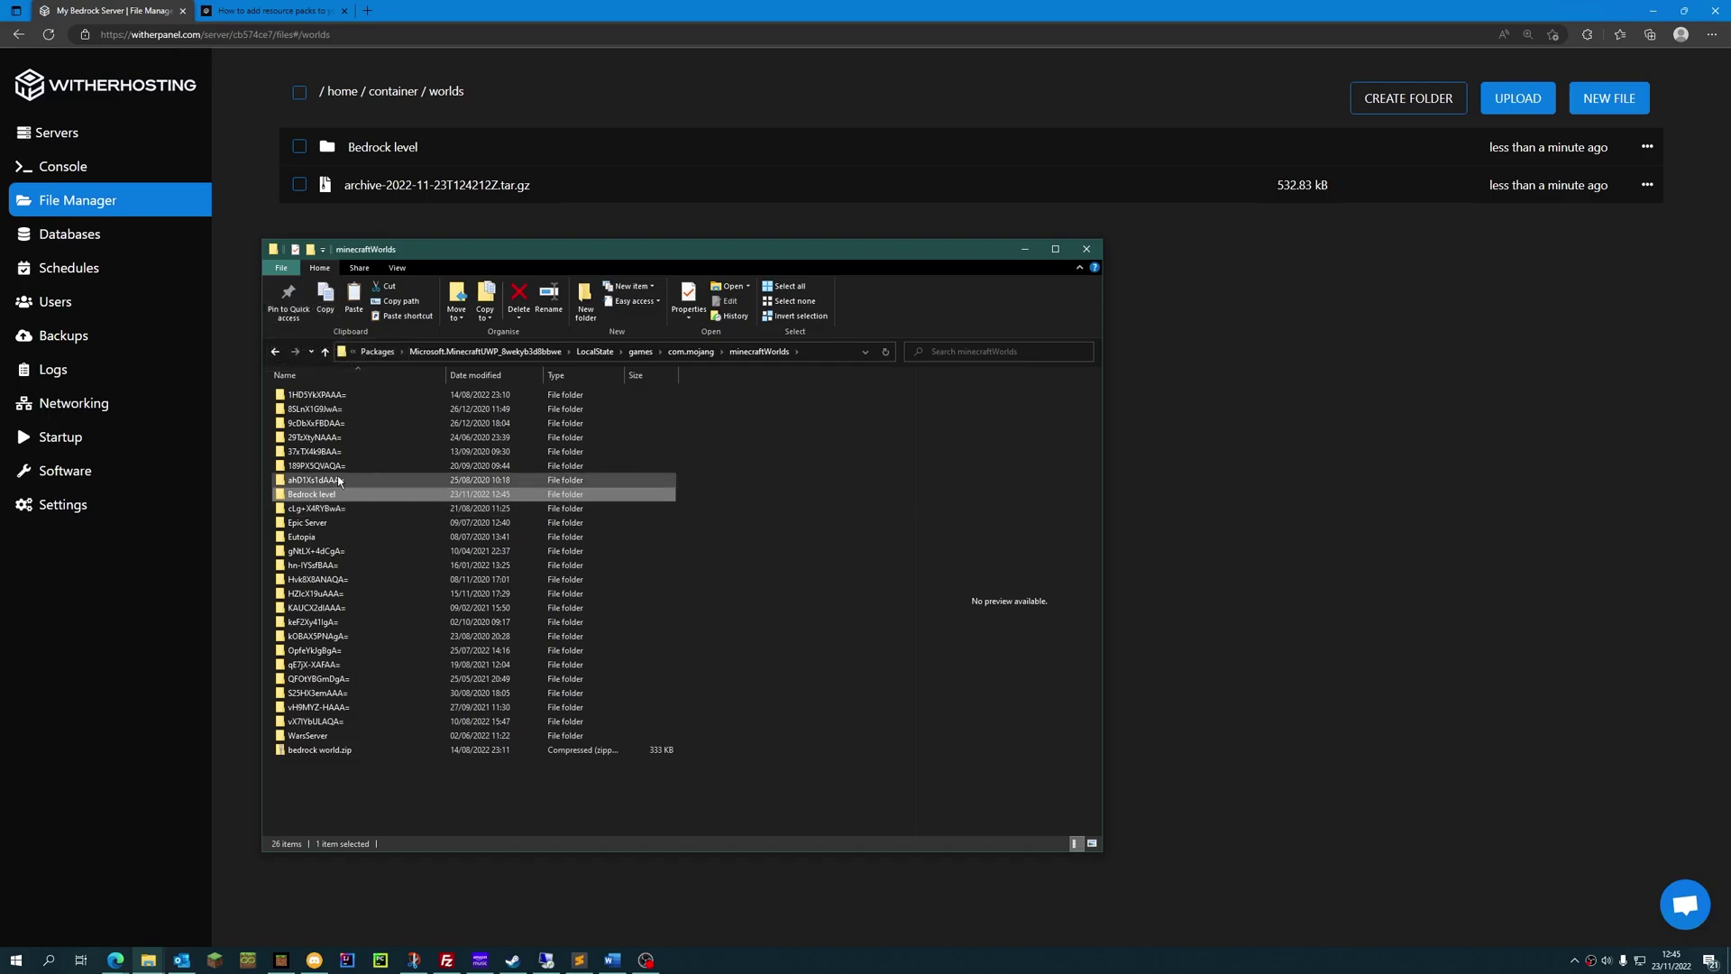
Switch to Minecraft, open the Bedrock level world to check the imported build, and save and quit.
{"action": "left_click", "coordinate": [280, 959]}
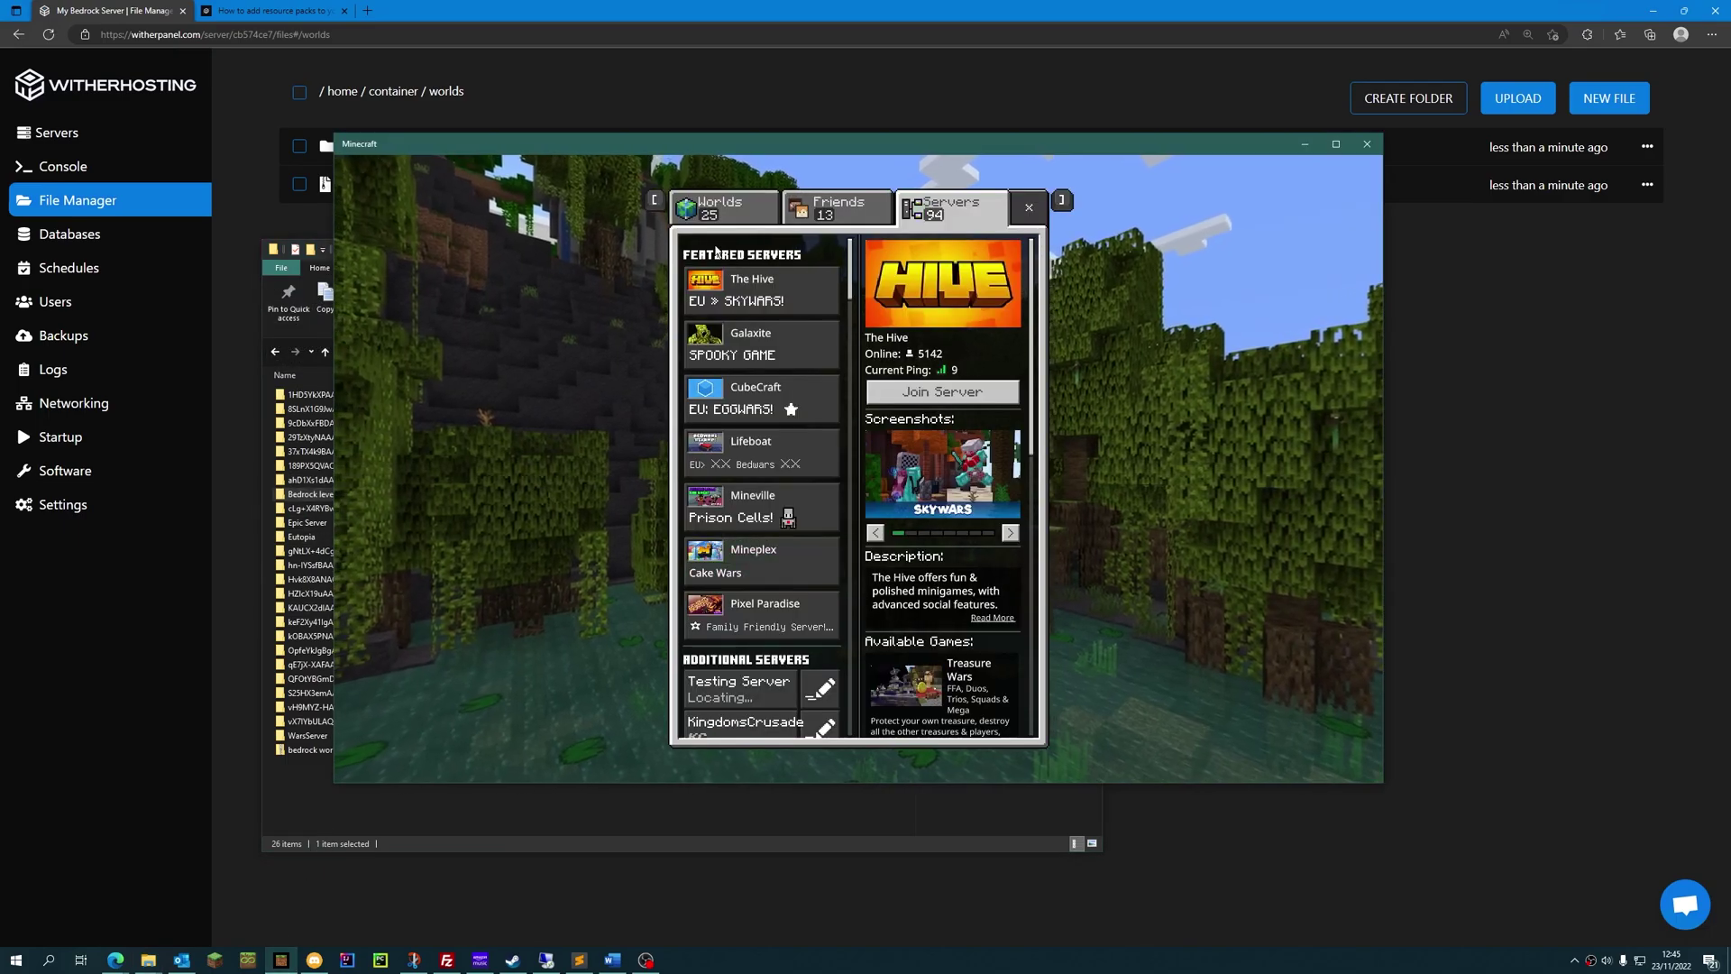
{"action": "left_click", "coordinate": [729, 216]}
{"action": "key", "text": "Escape"}
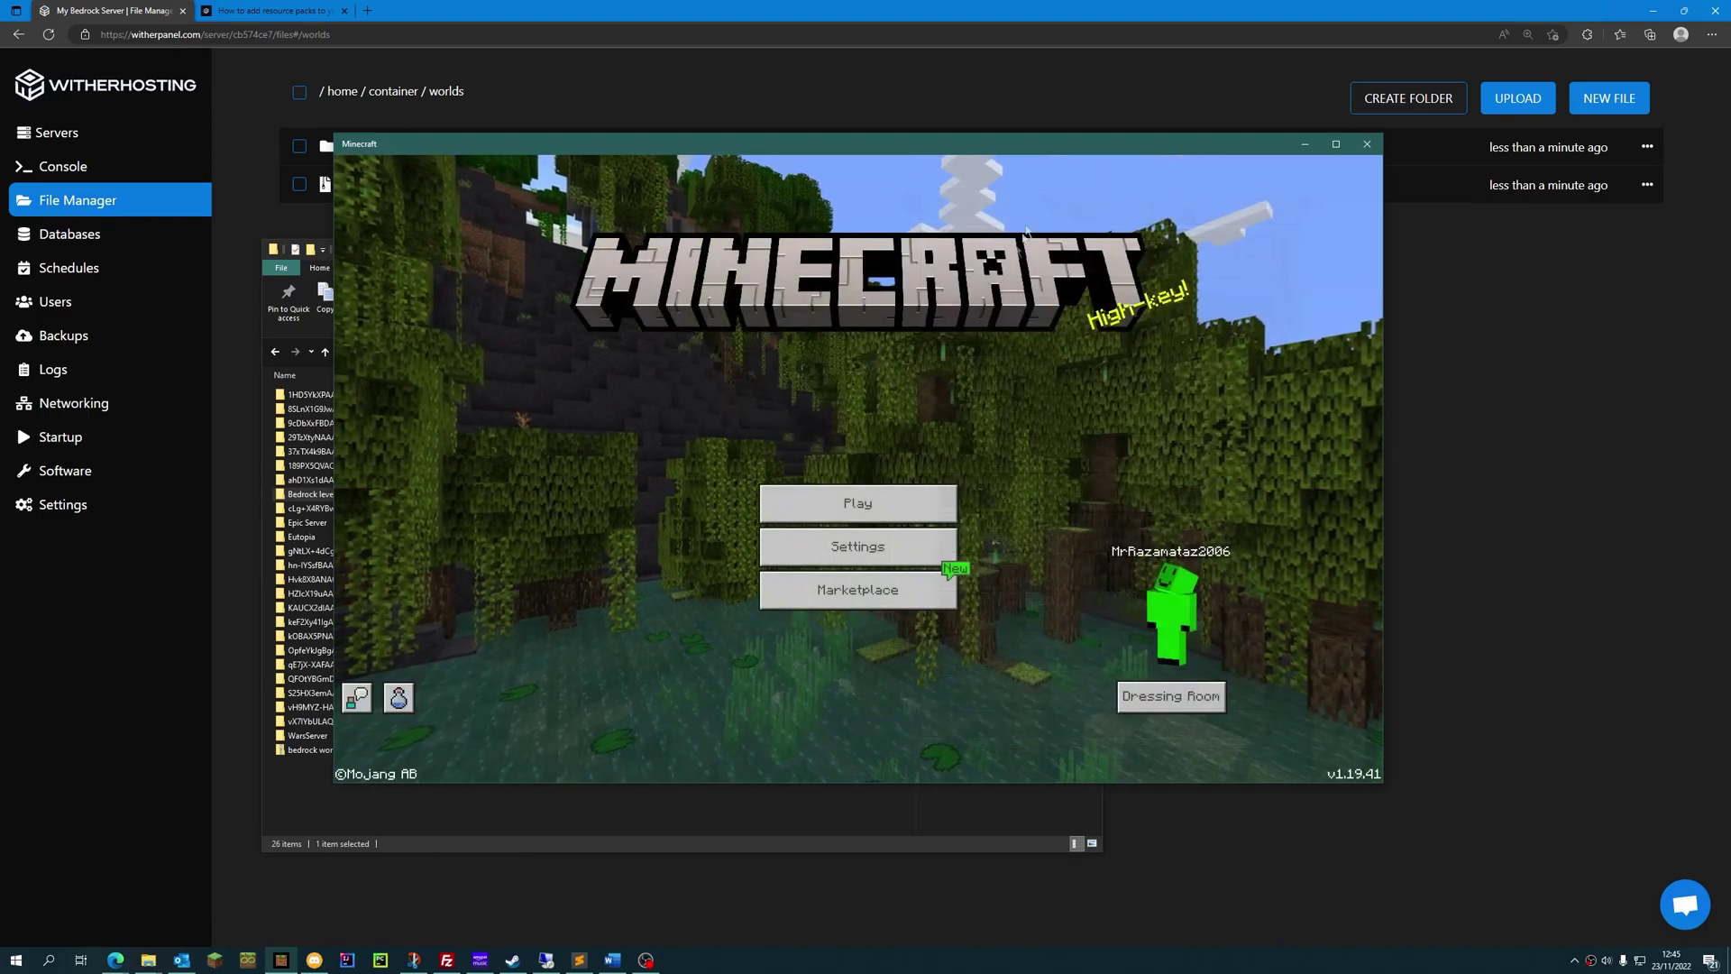
{"action": "key", "text": "Escape"}
{"action": "left_click", "coordinate": [879, 512]}
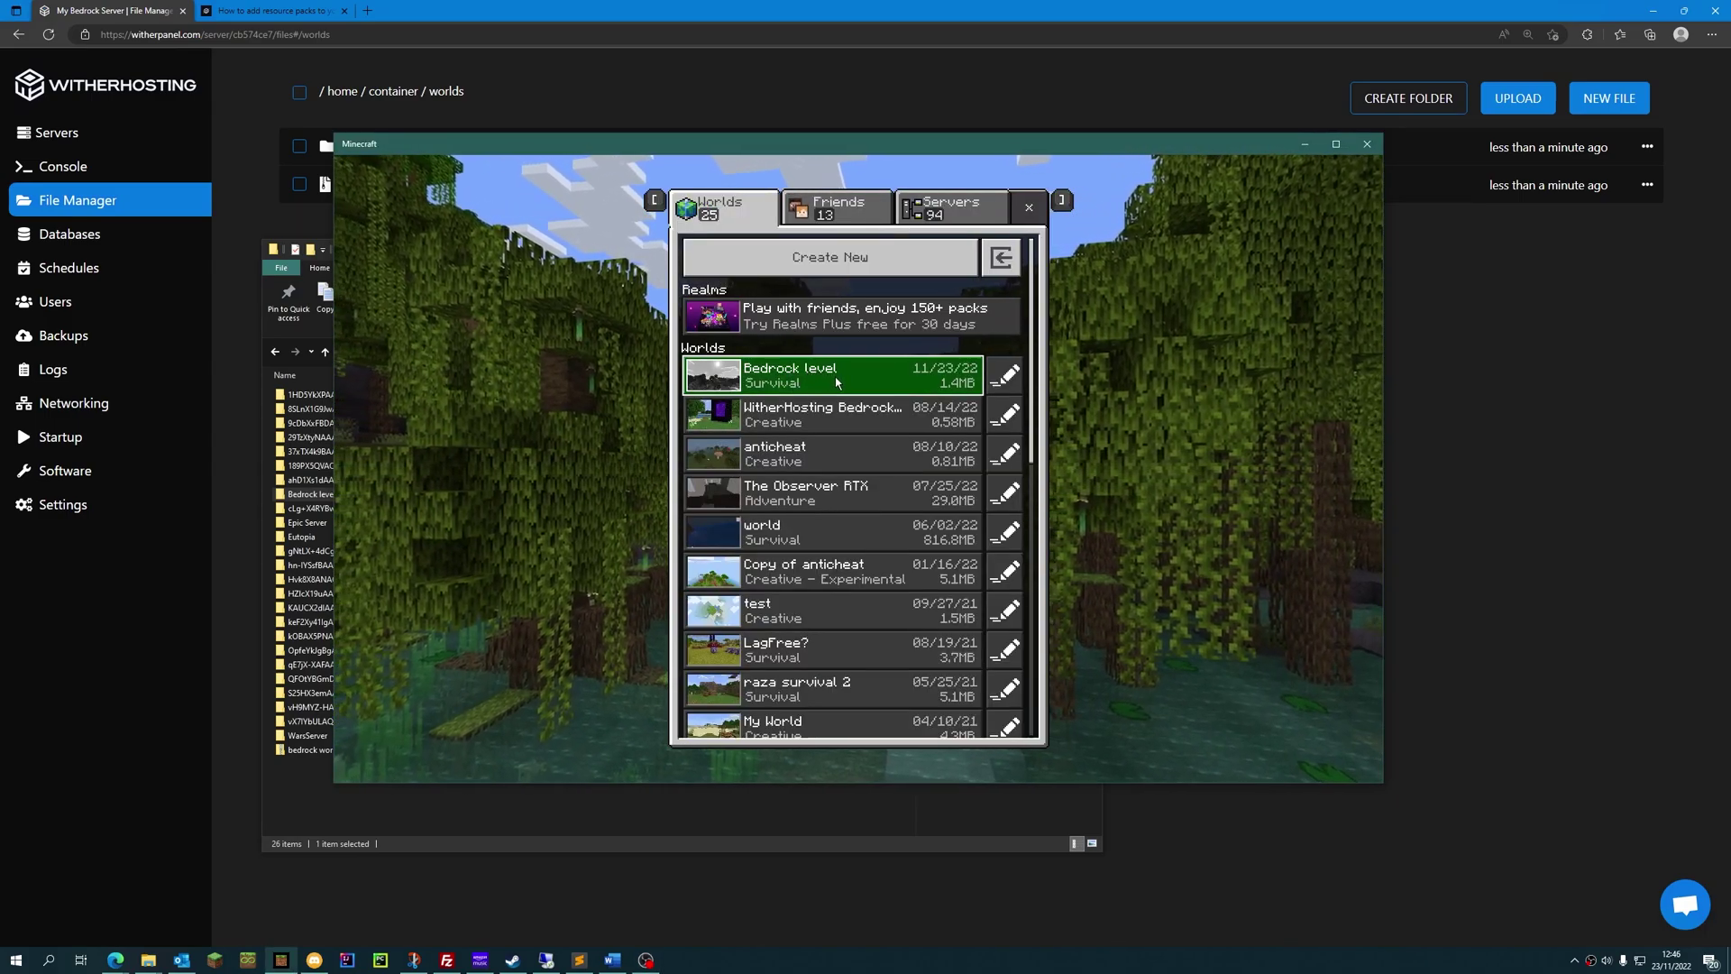
{"action": "left_click", "coordinate": [836, 382]}
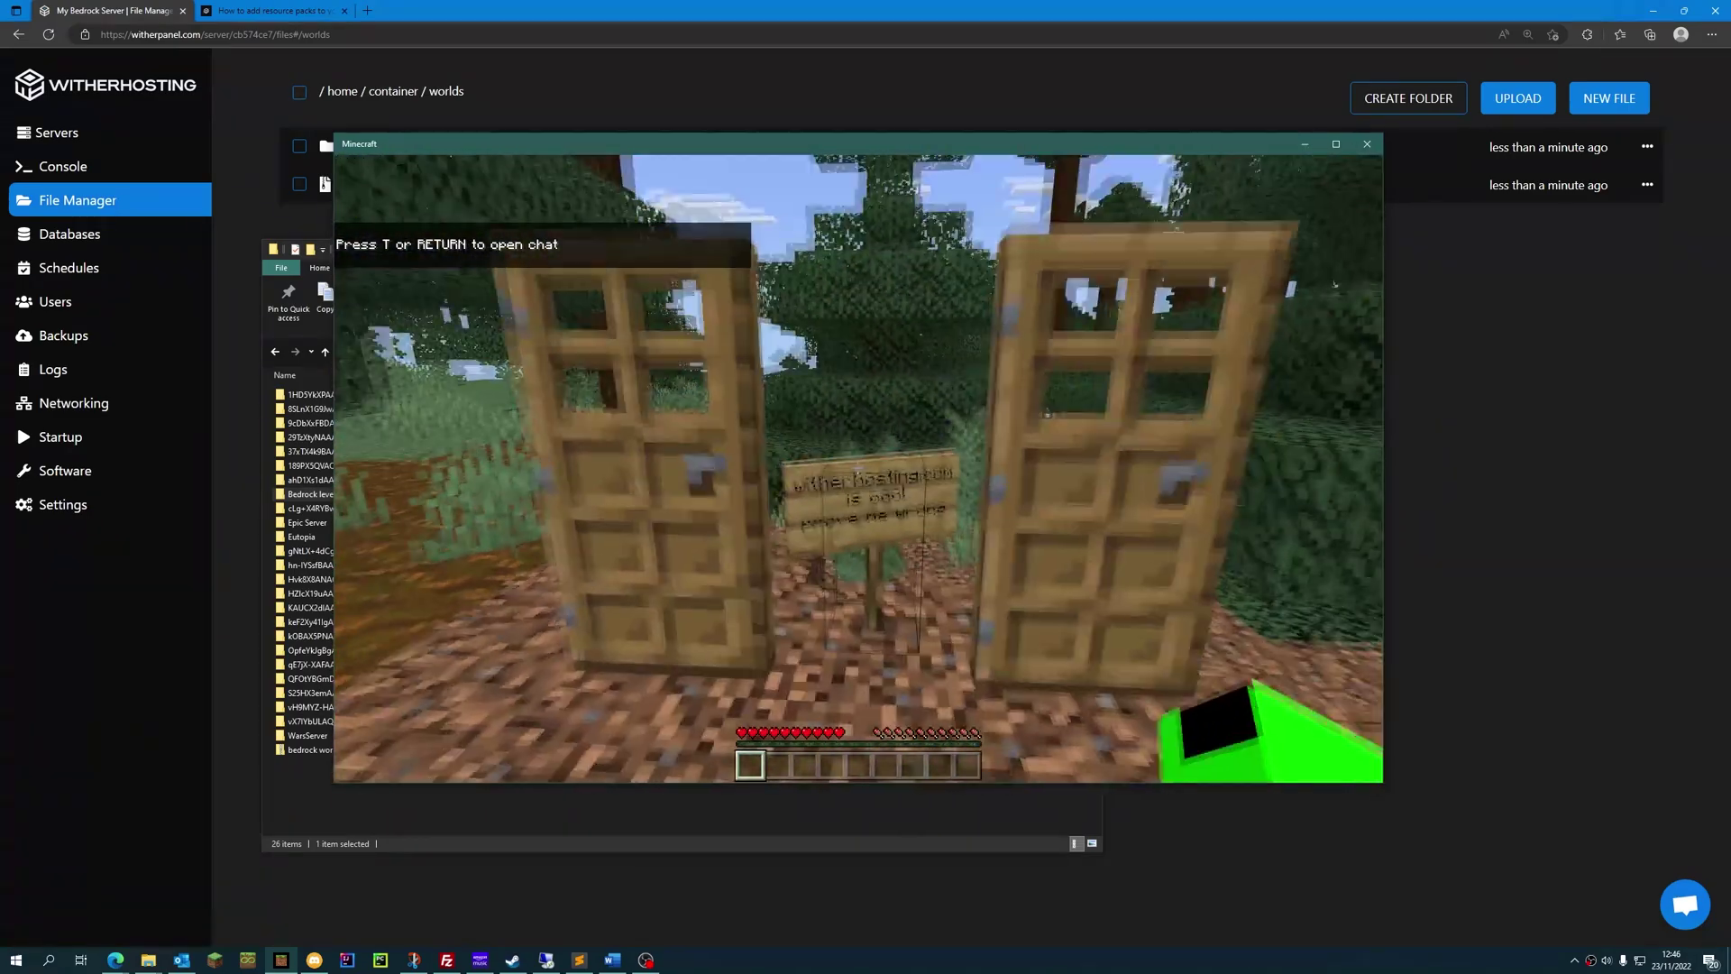
{"action": "key", "text": "Escape"}
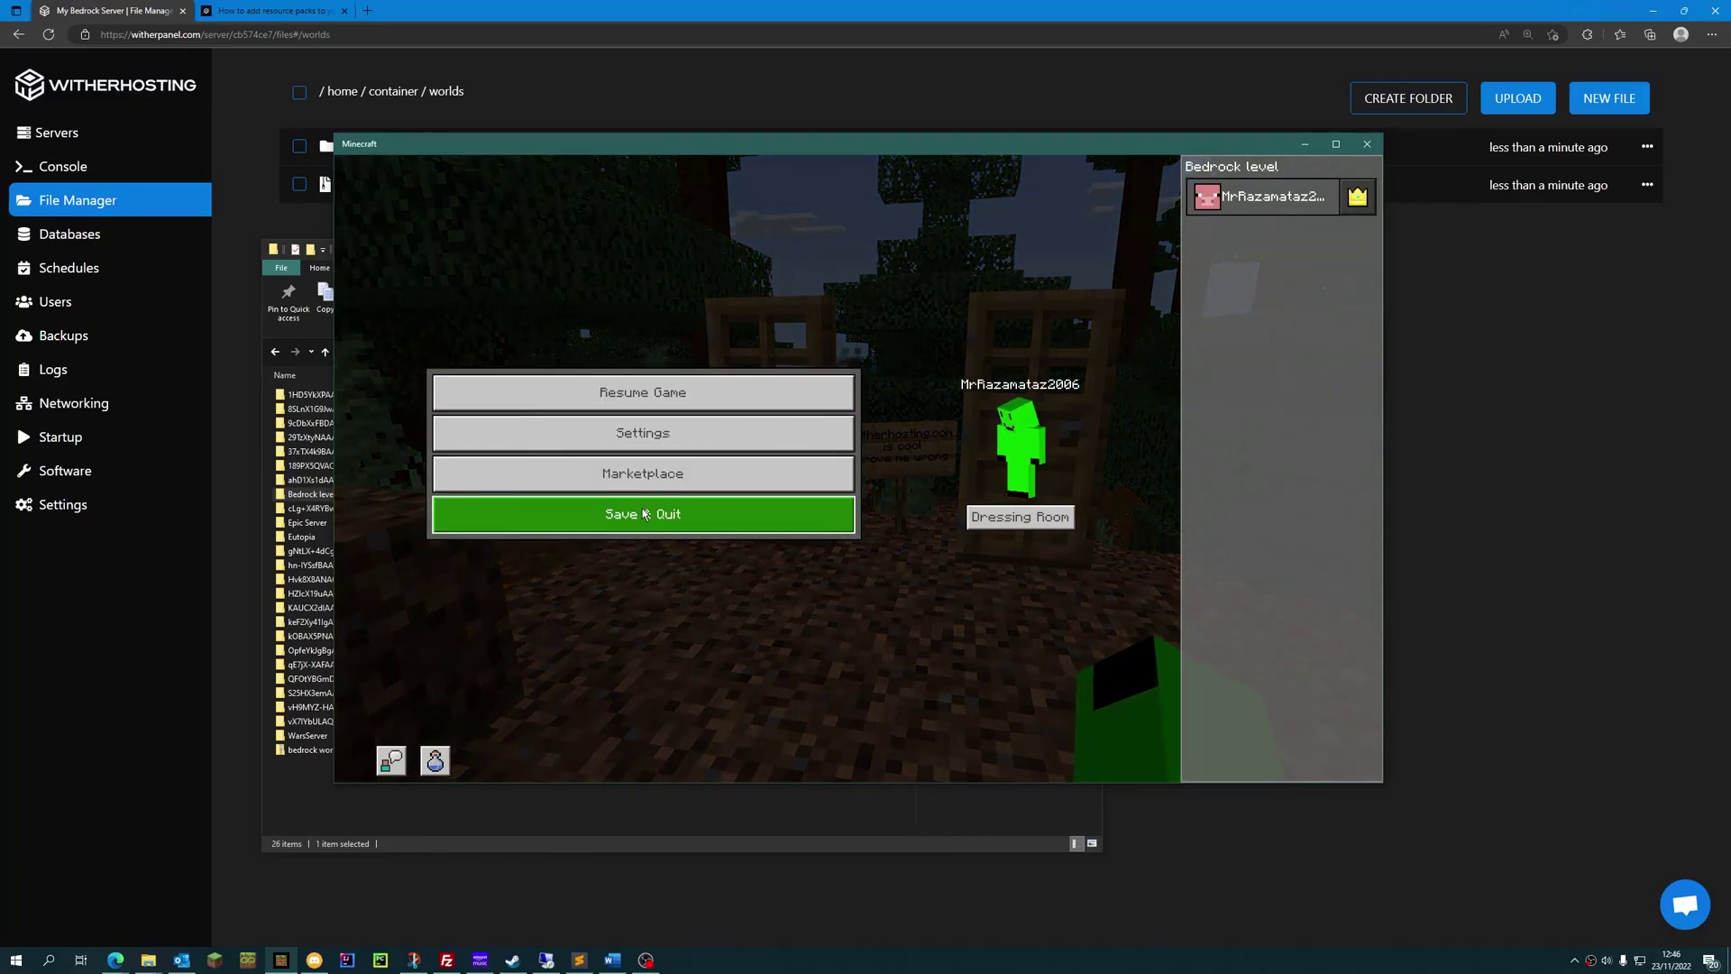
{"action": "left_click", "coordinate": [775, 514]}
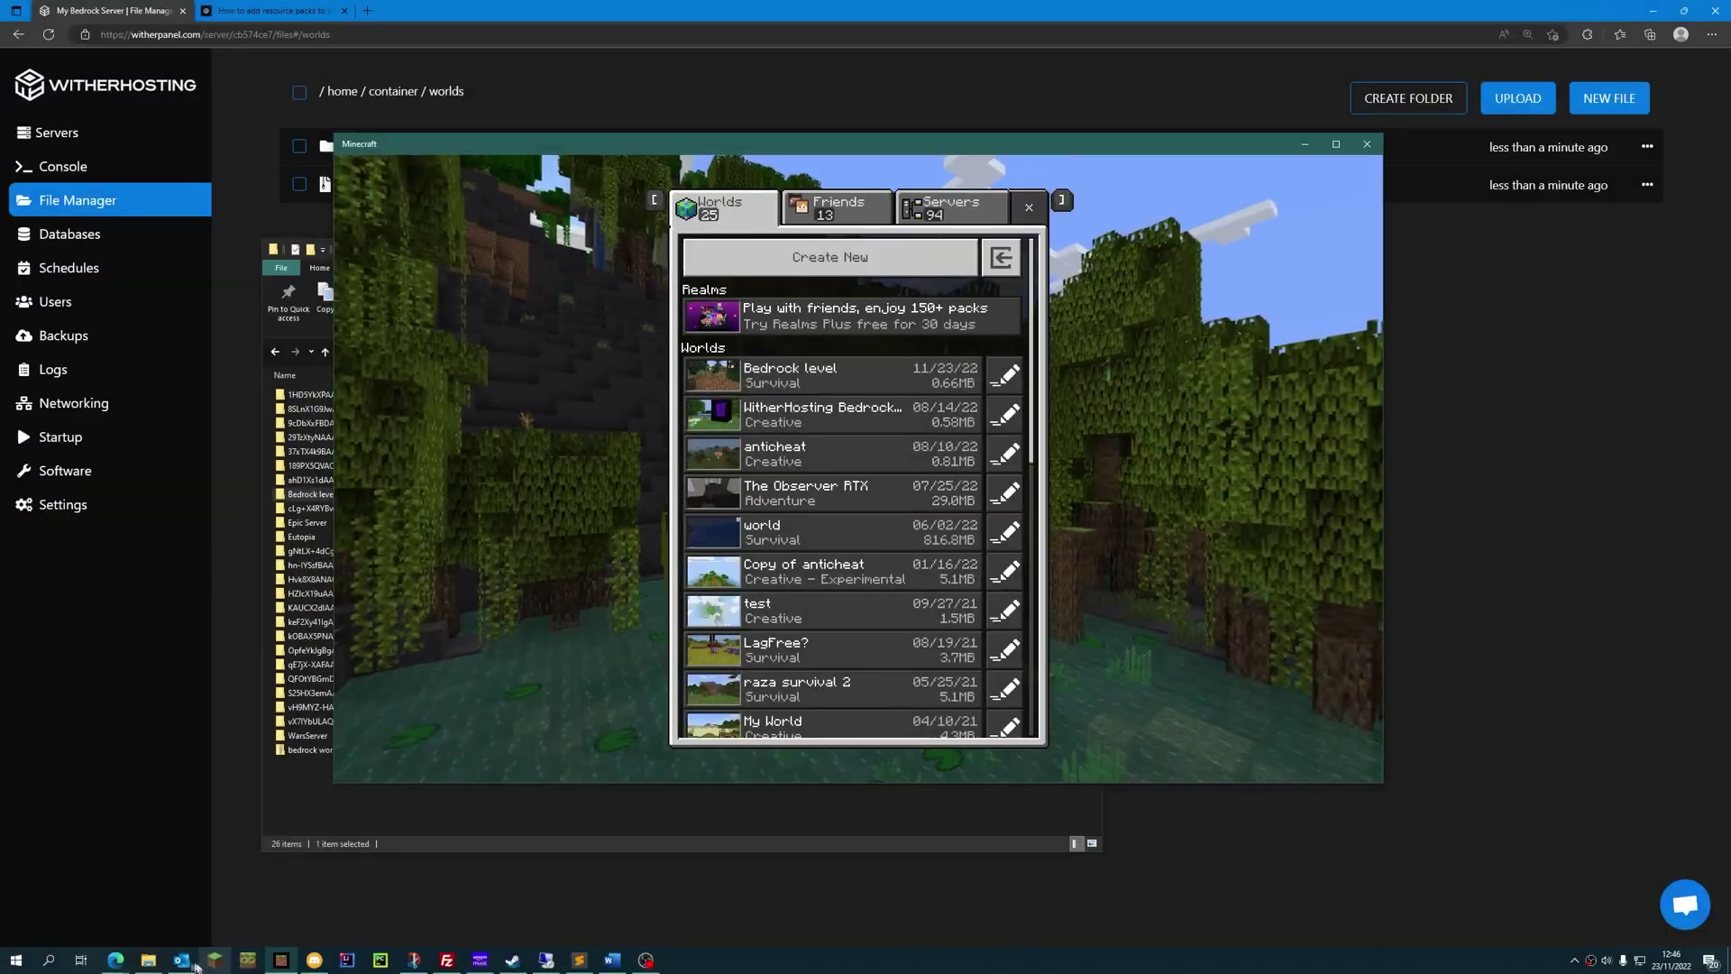
Import Willos 64x.mcpack from the Bedrock Resource packs download folder into Minecraft.
{"action": "left_click", "coordinate": [148, 959]}
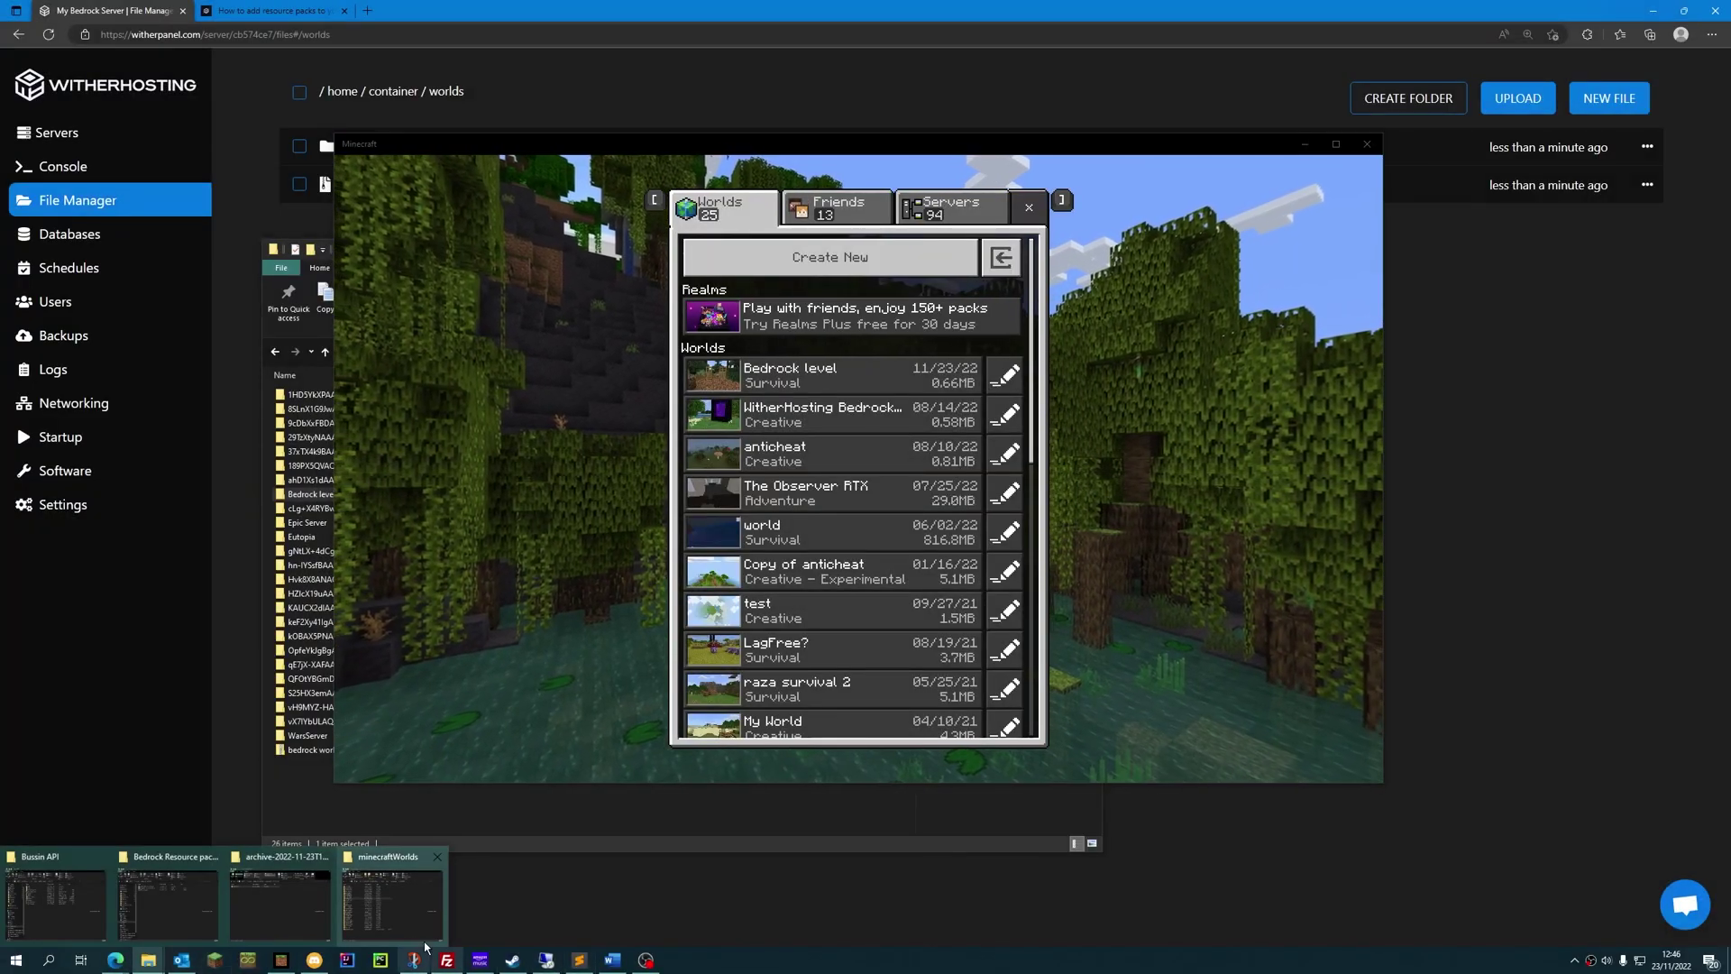
{"action": "left_click", "coordinate": [384, 913]}
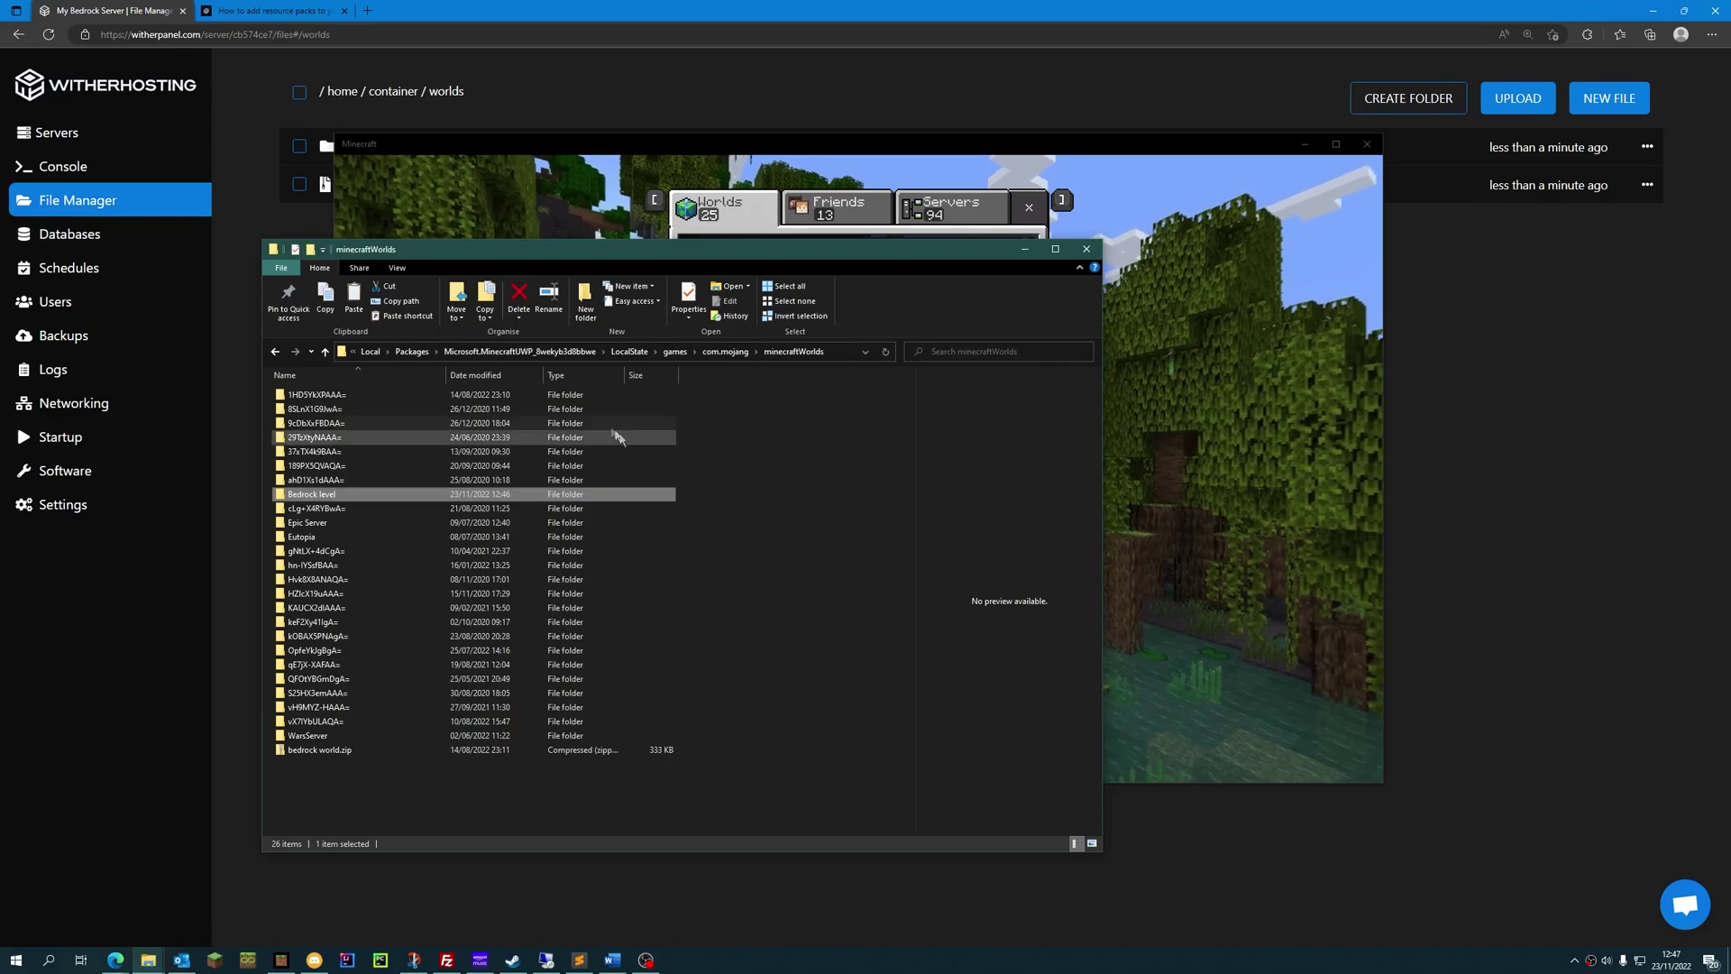
{"action": "key", "text": "alt+Tab"}
{"action": "left_click", "coordinate": [317, 405]}
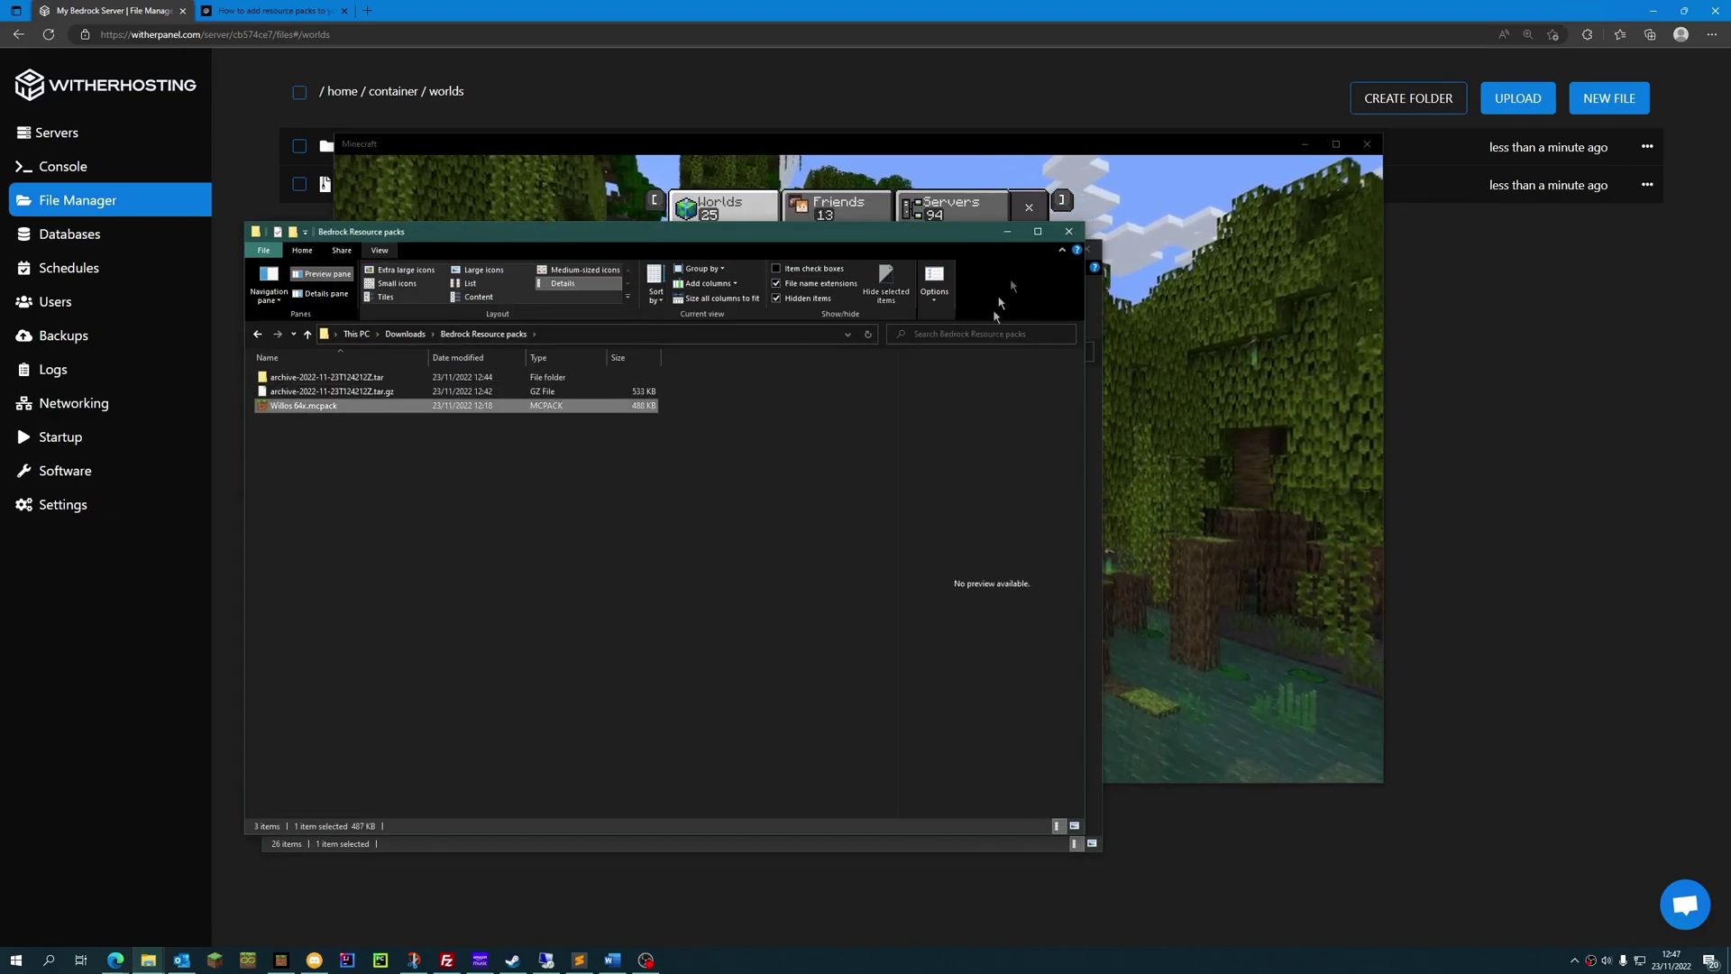
{"action": "left_click_drag", "start_coordinate": [541, 231], "coordinate": [619, 238]}
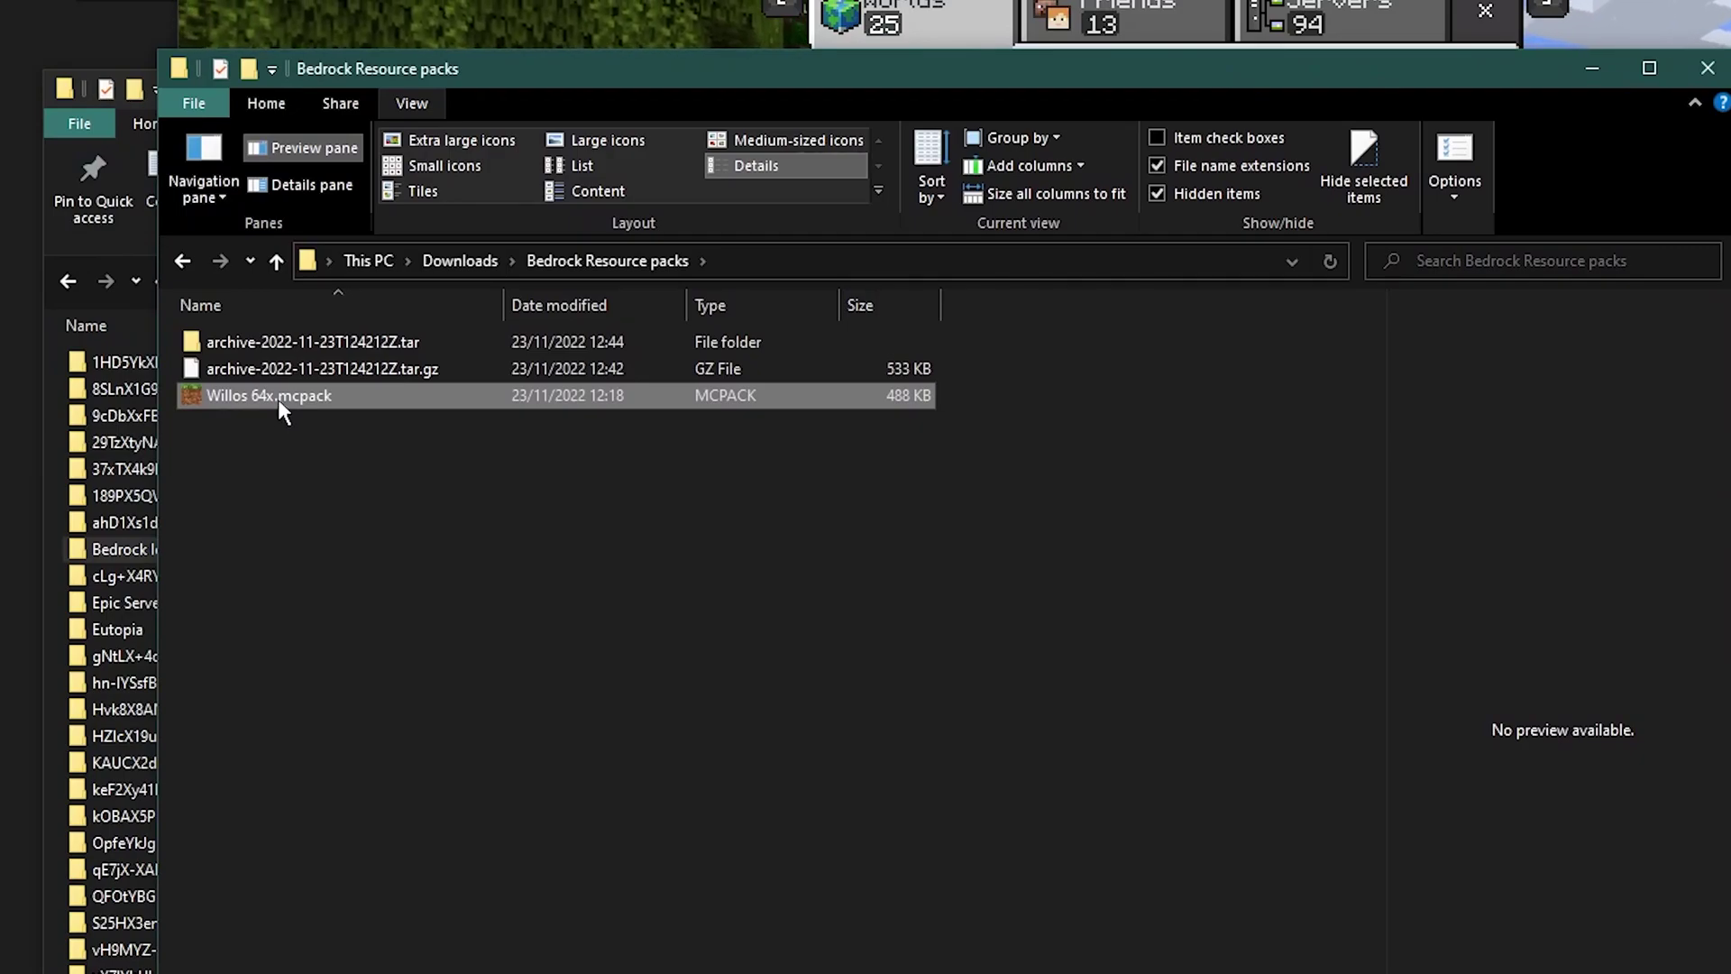
{"action": "double_click", "coordinate": [278, 399]}
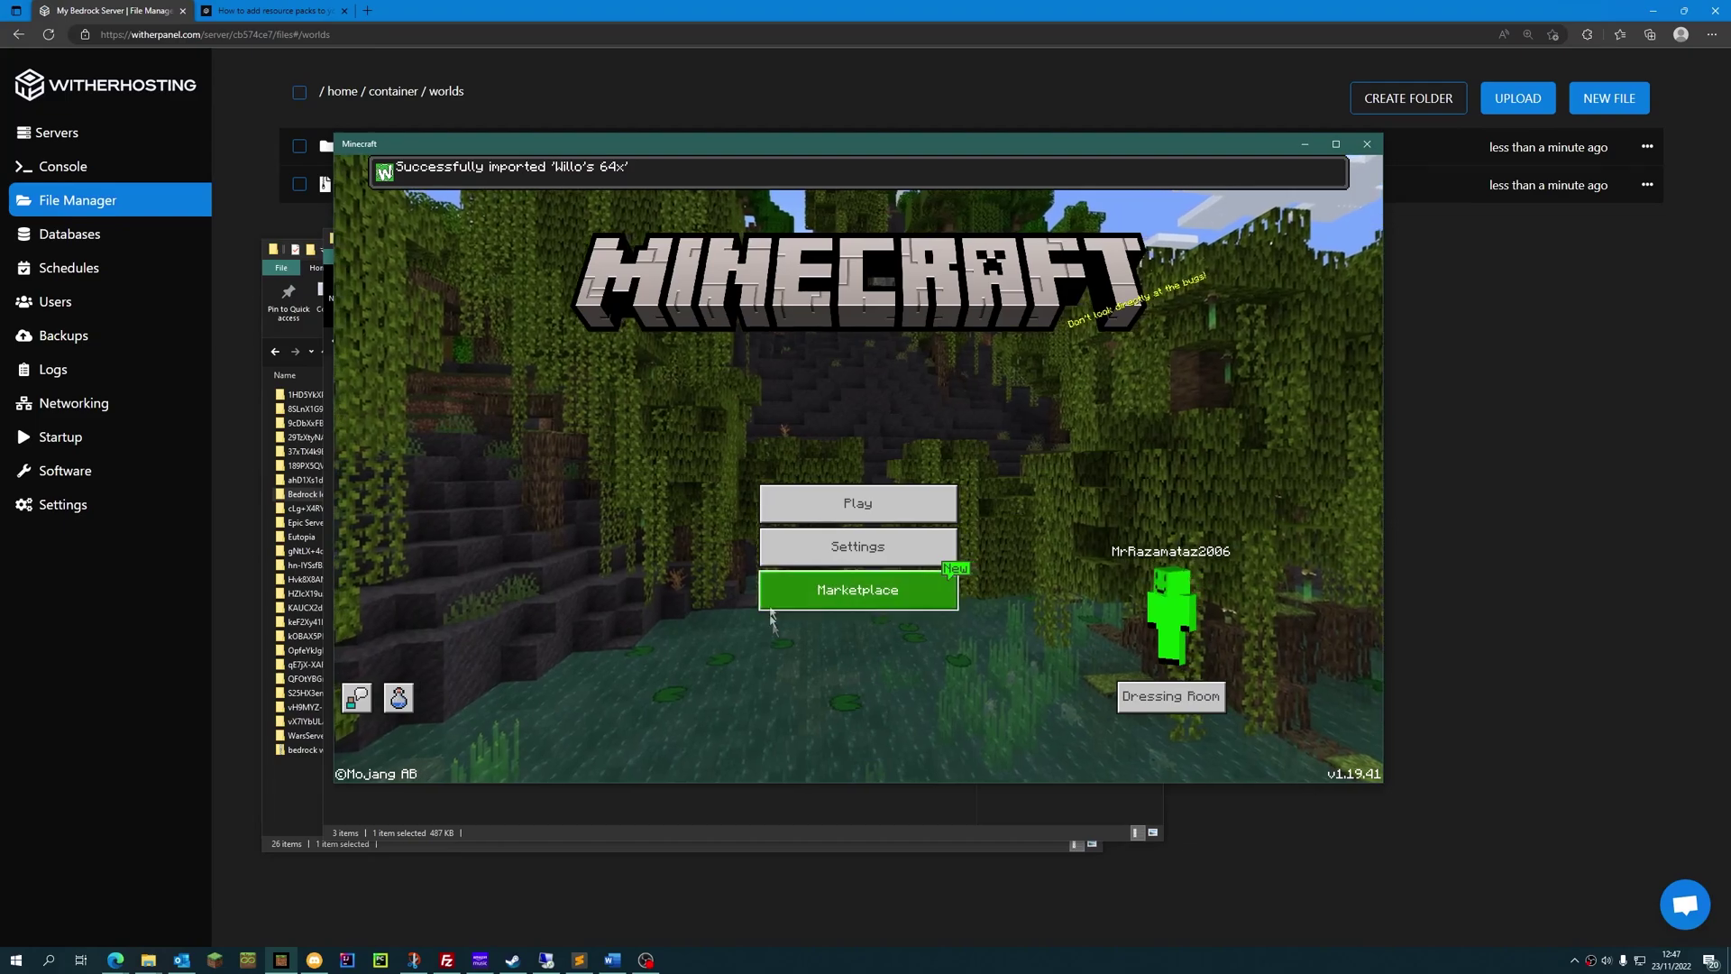
Activate the Willo's 64x resource pack in the Bedrock level world's settings and launch the world.
{"action": "left_click", "coordinate": [857, 507]}
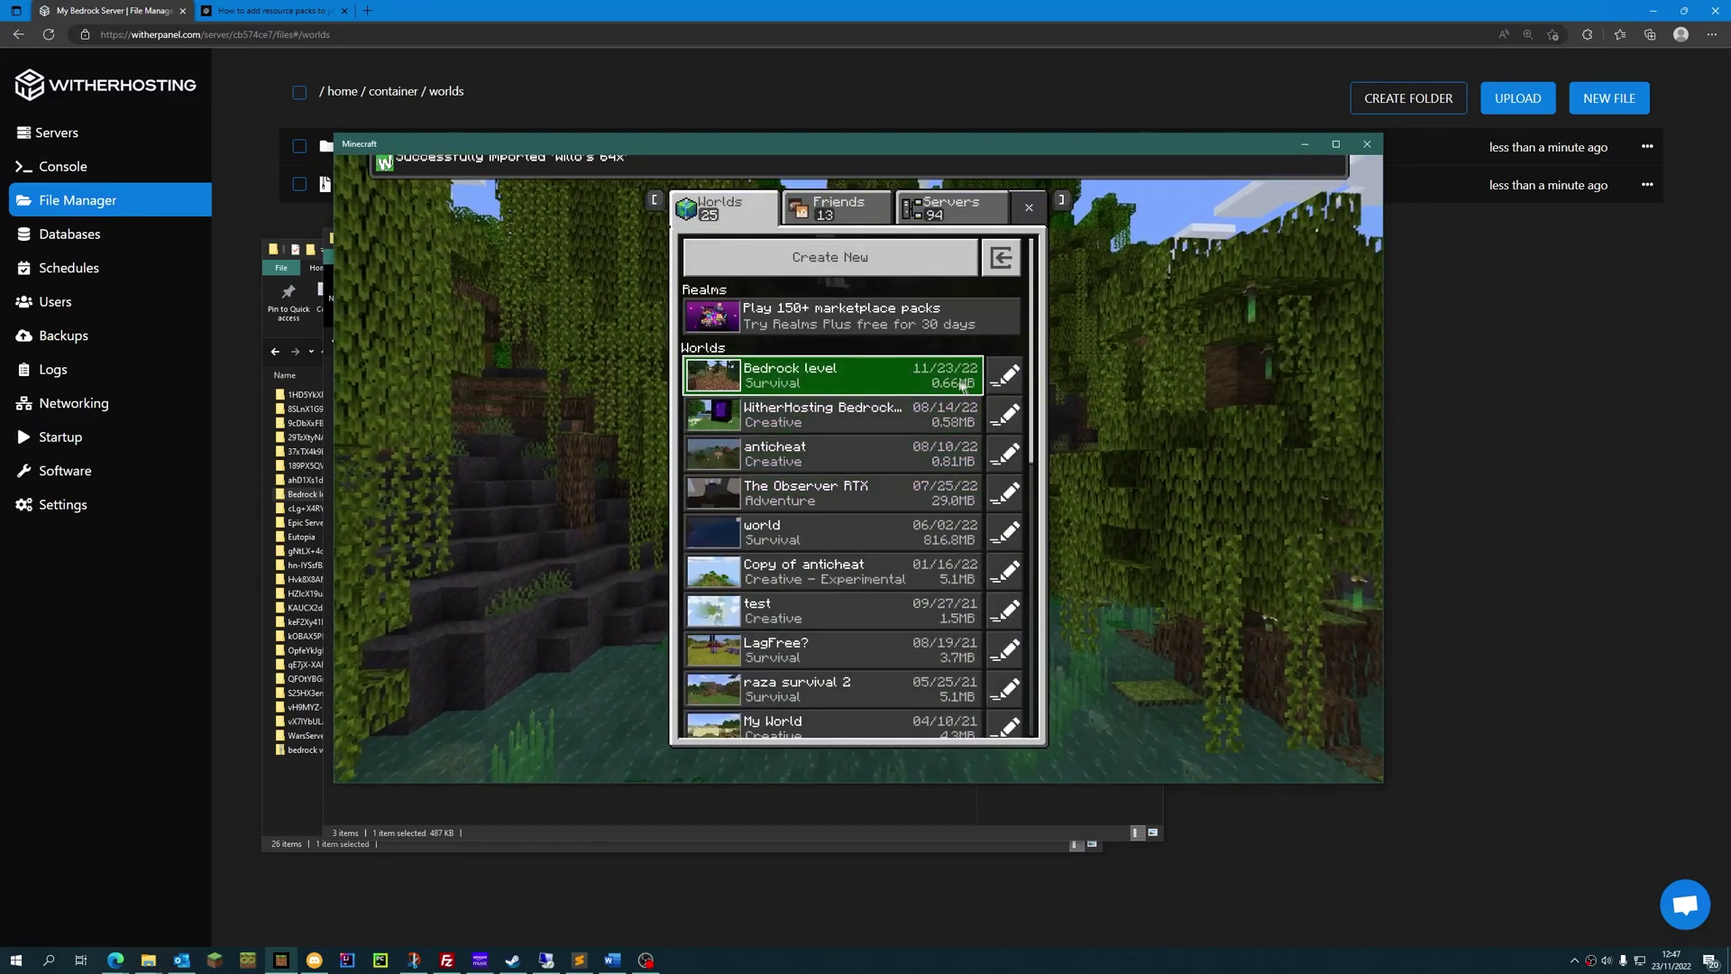
{"action": "left_click", "coordinate": [1002, 377]}
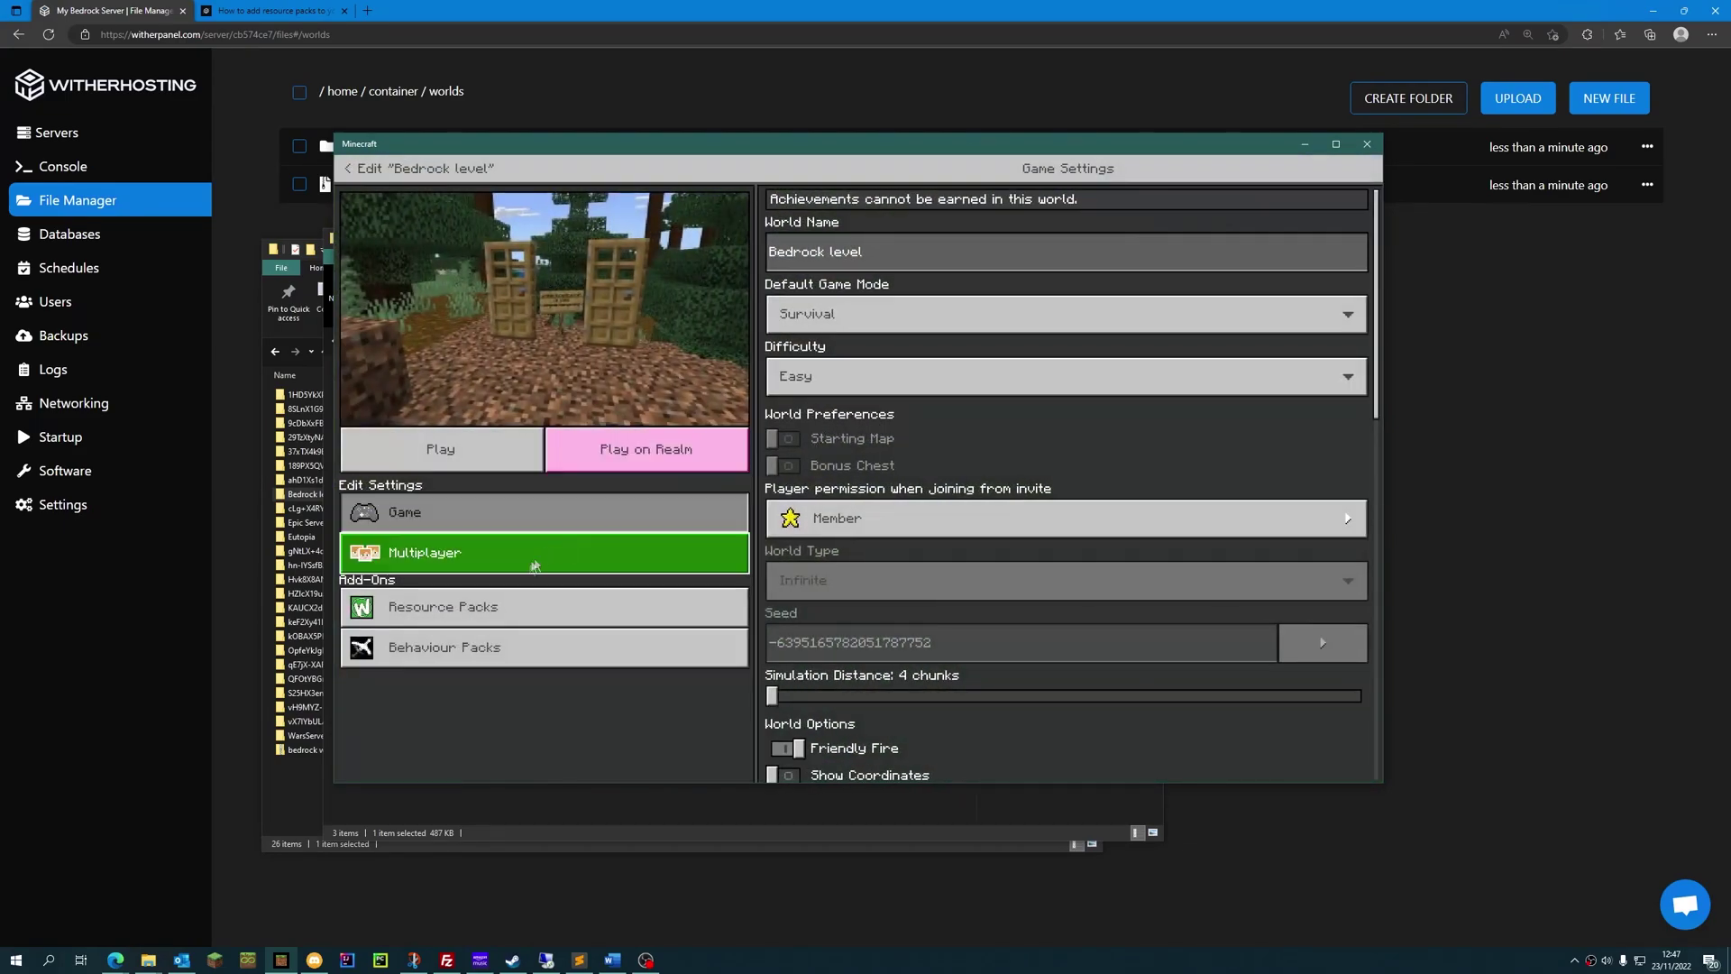
{"action": "left_click", "coordinate": [487, 606]}
{"action": "left_click", "coordinate": [847, 279]}
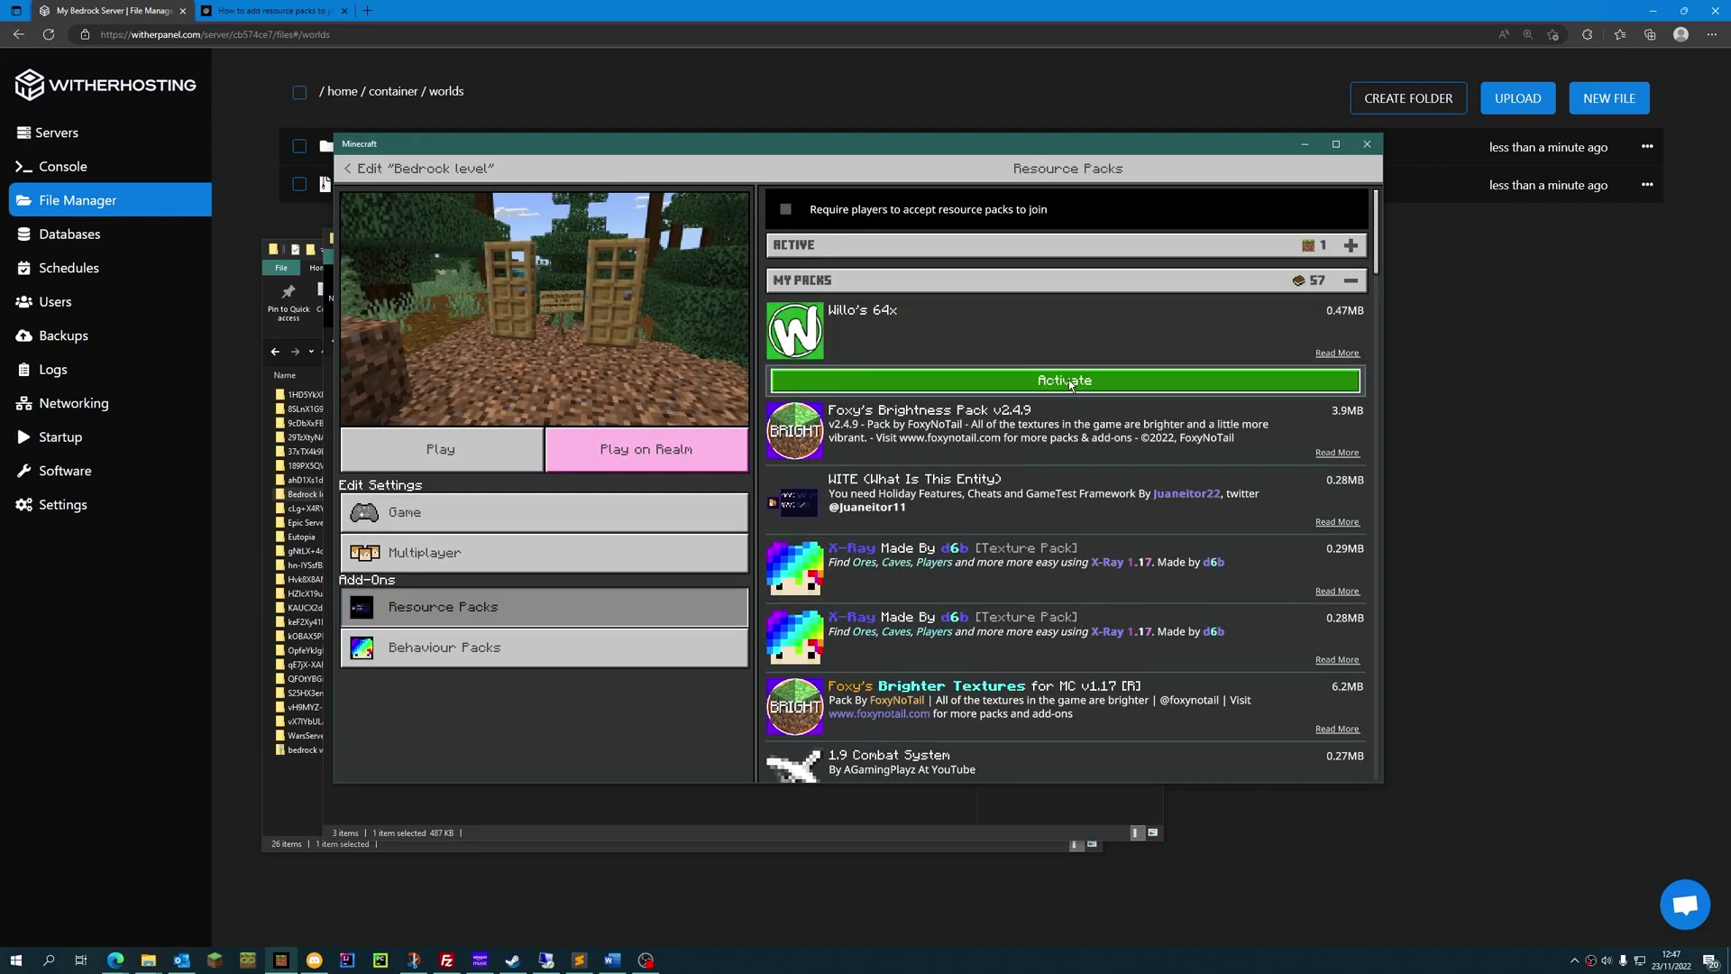
{"action": "left_click", "coordinate": [1068, 381]}
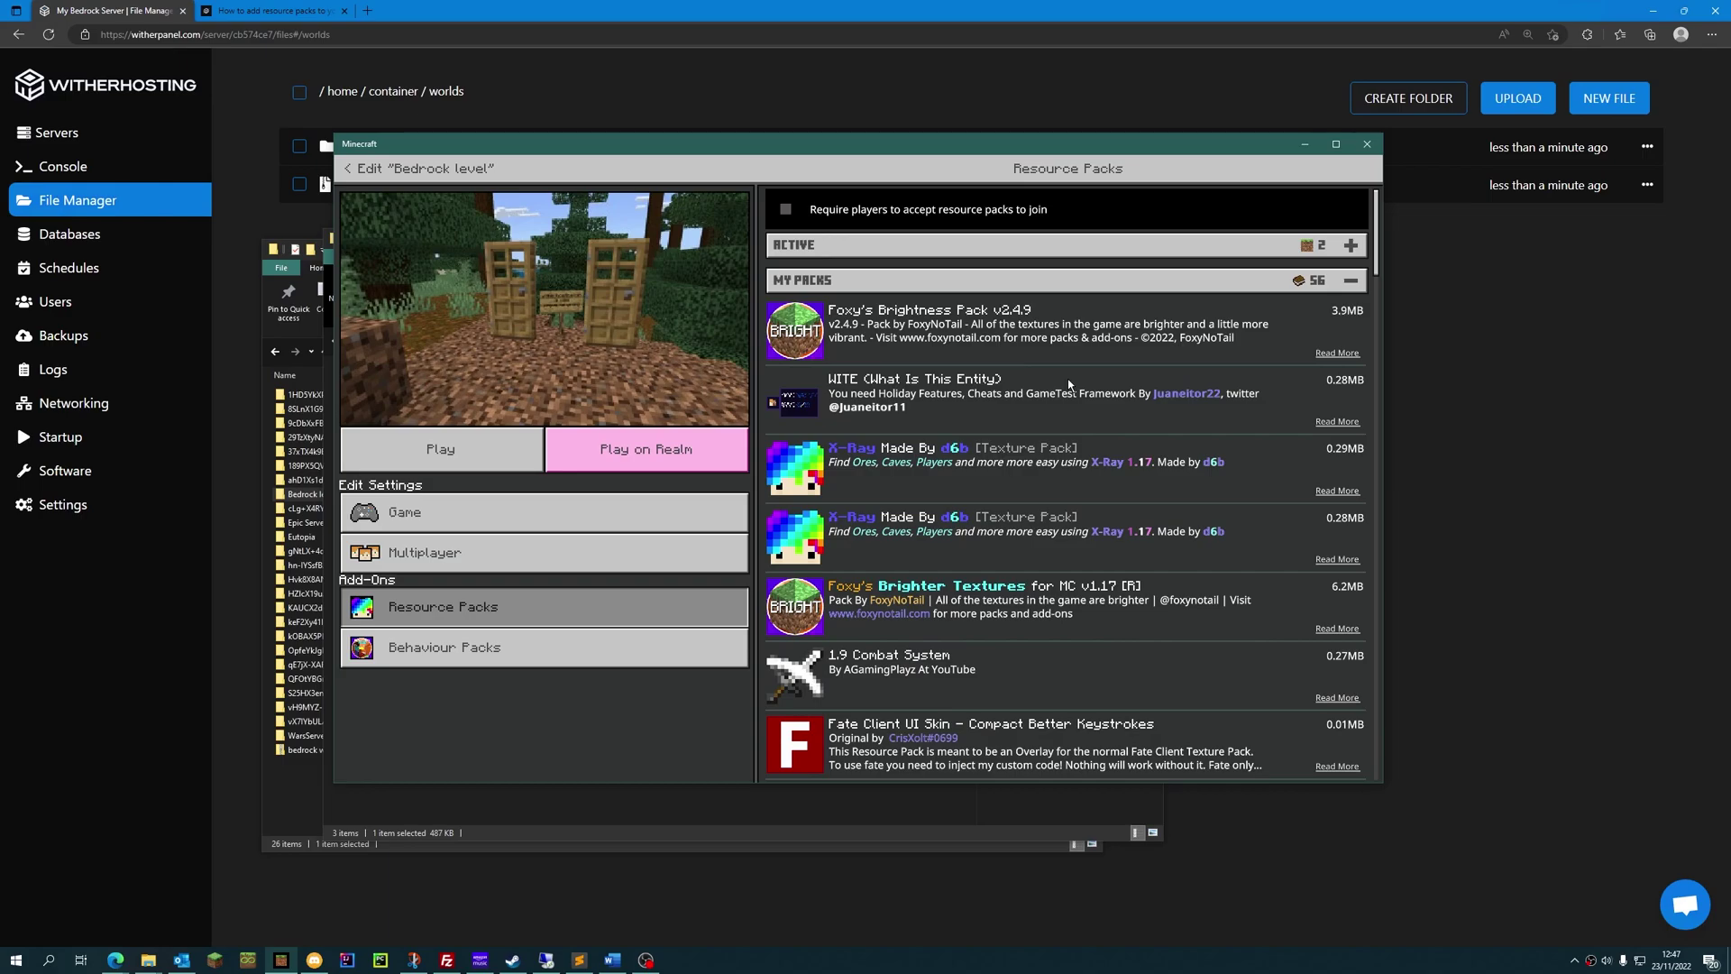
{"action": "left_click", "coordinate": [442, 449]}
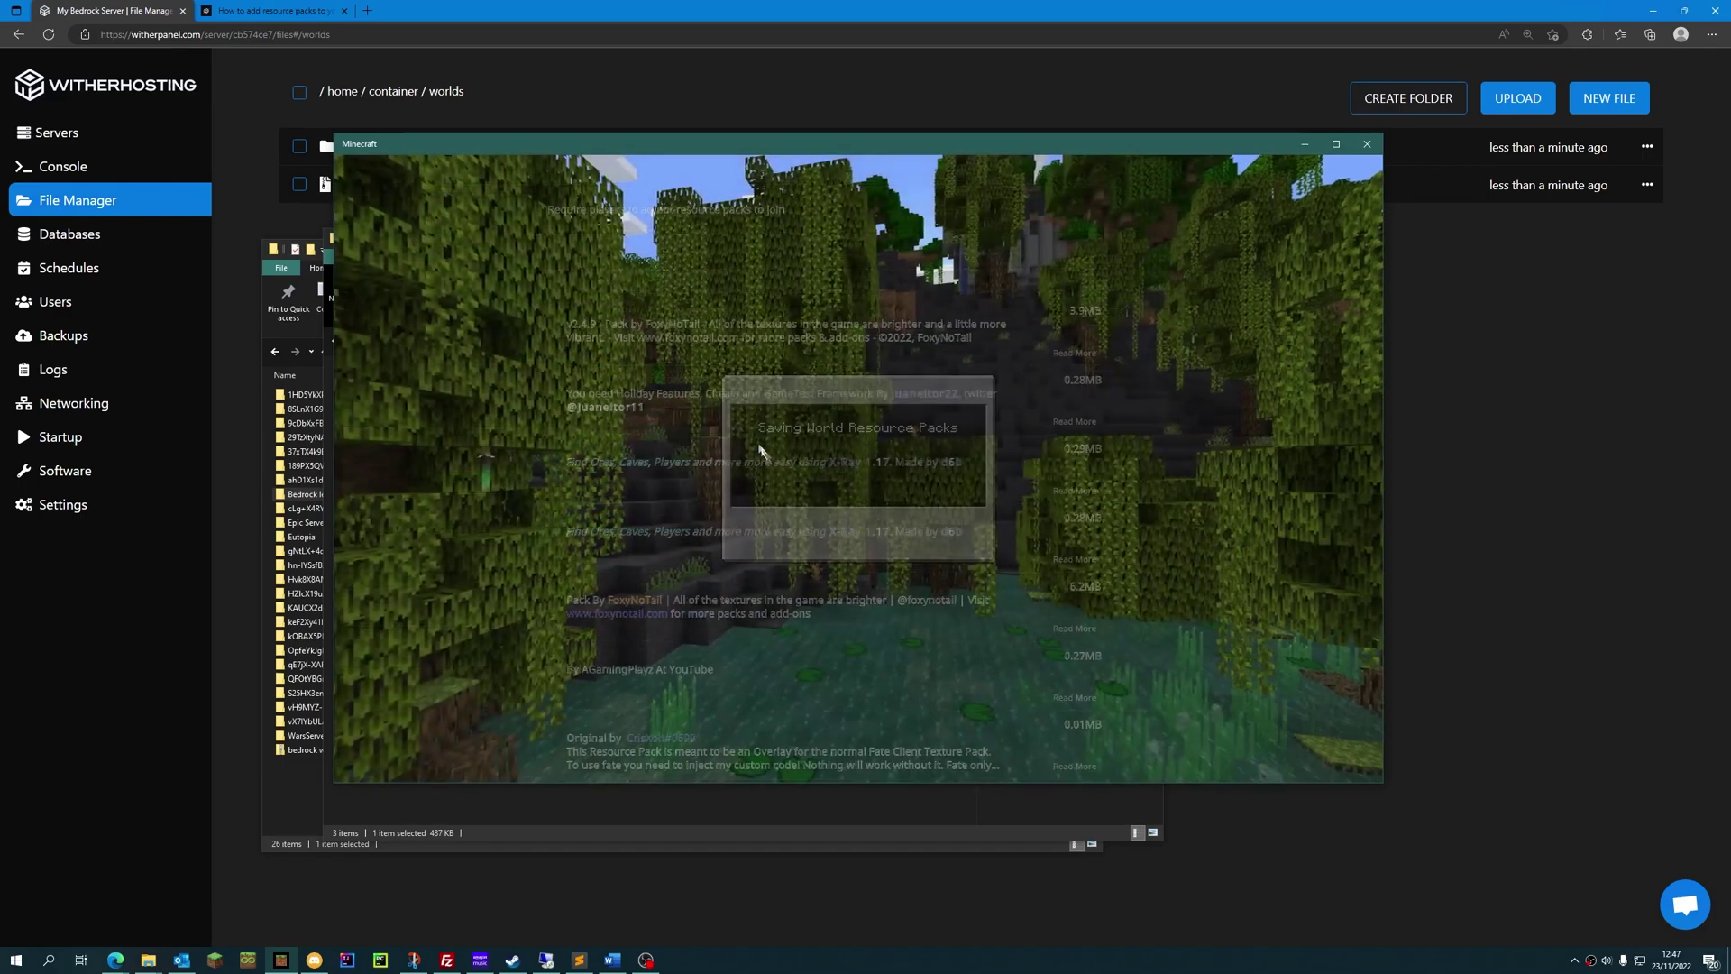
Walk around the Bedrock level world to inspect the resource pack's textures near the doors and sign, and leave the game.
{"action": "key", "text": "w"}
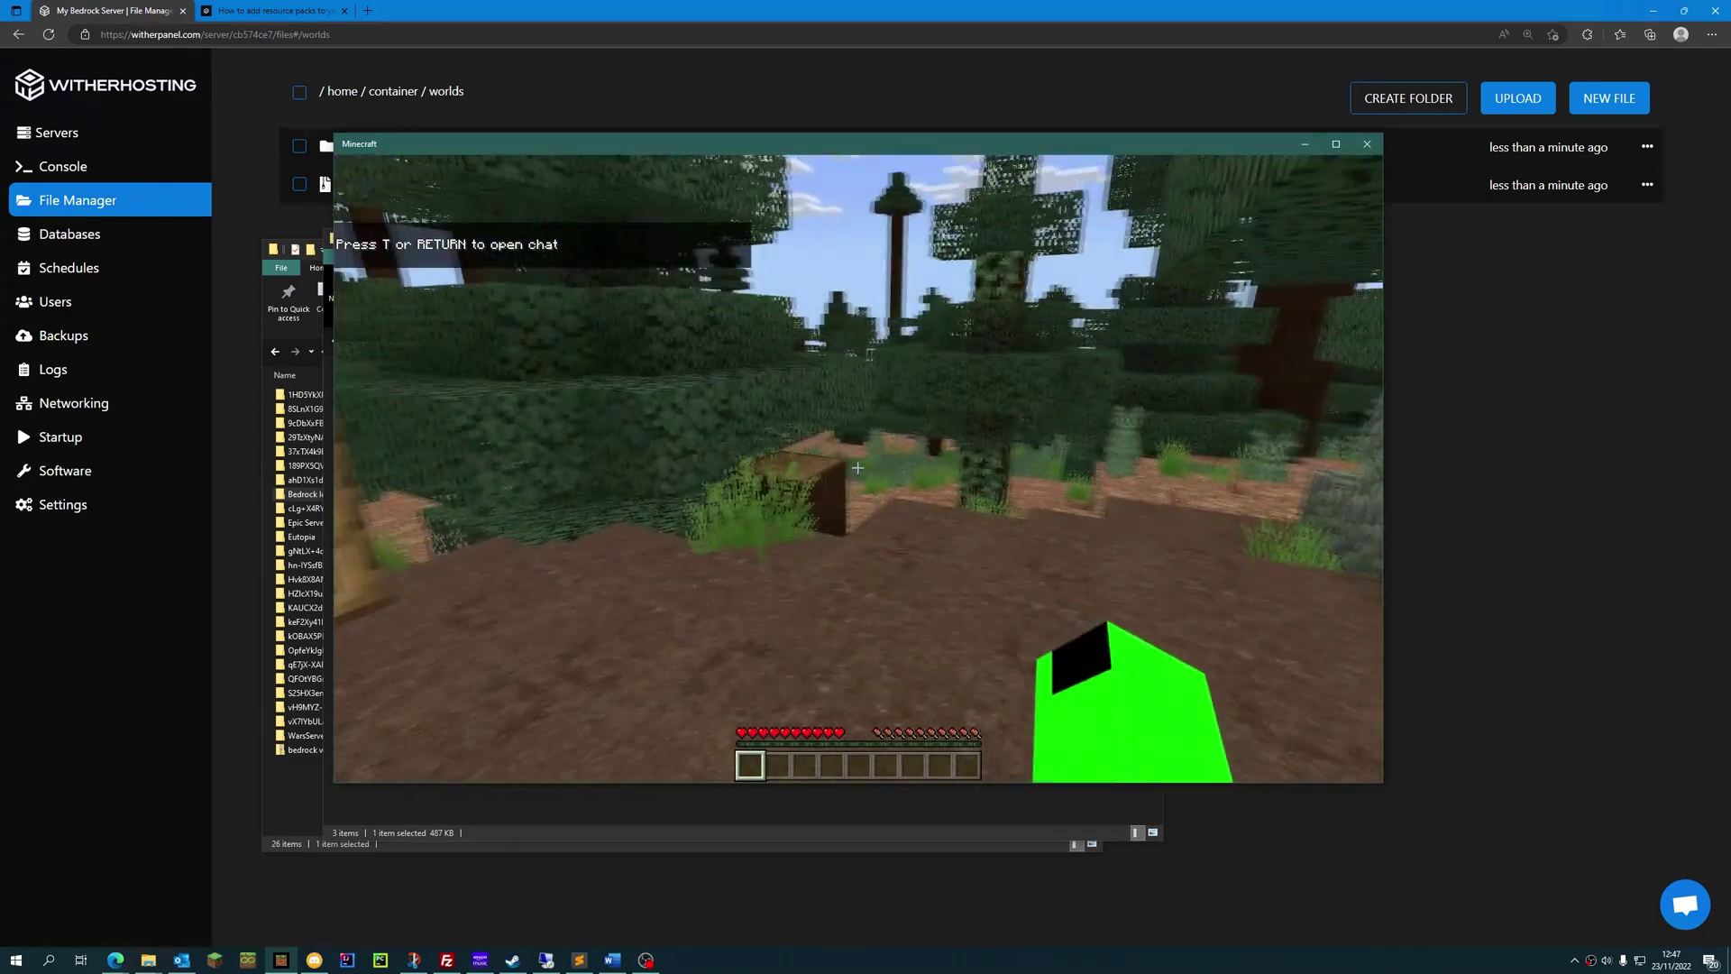
{"action": "key", "text": "w"}
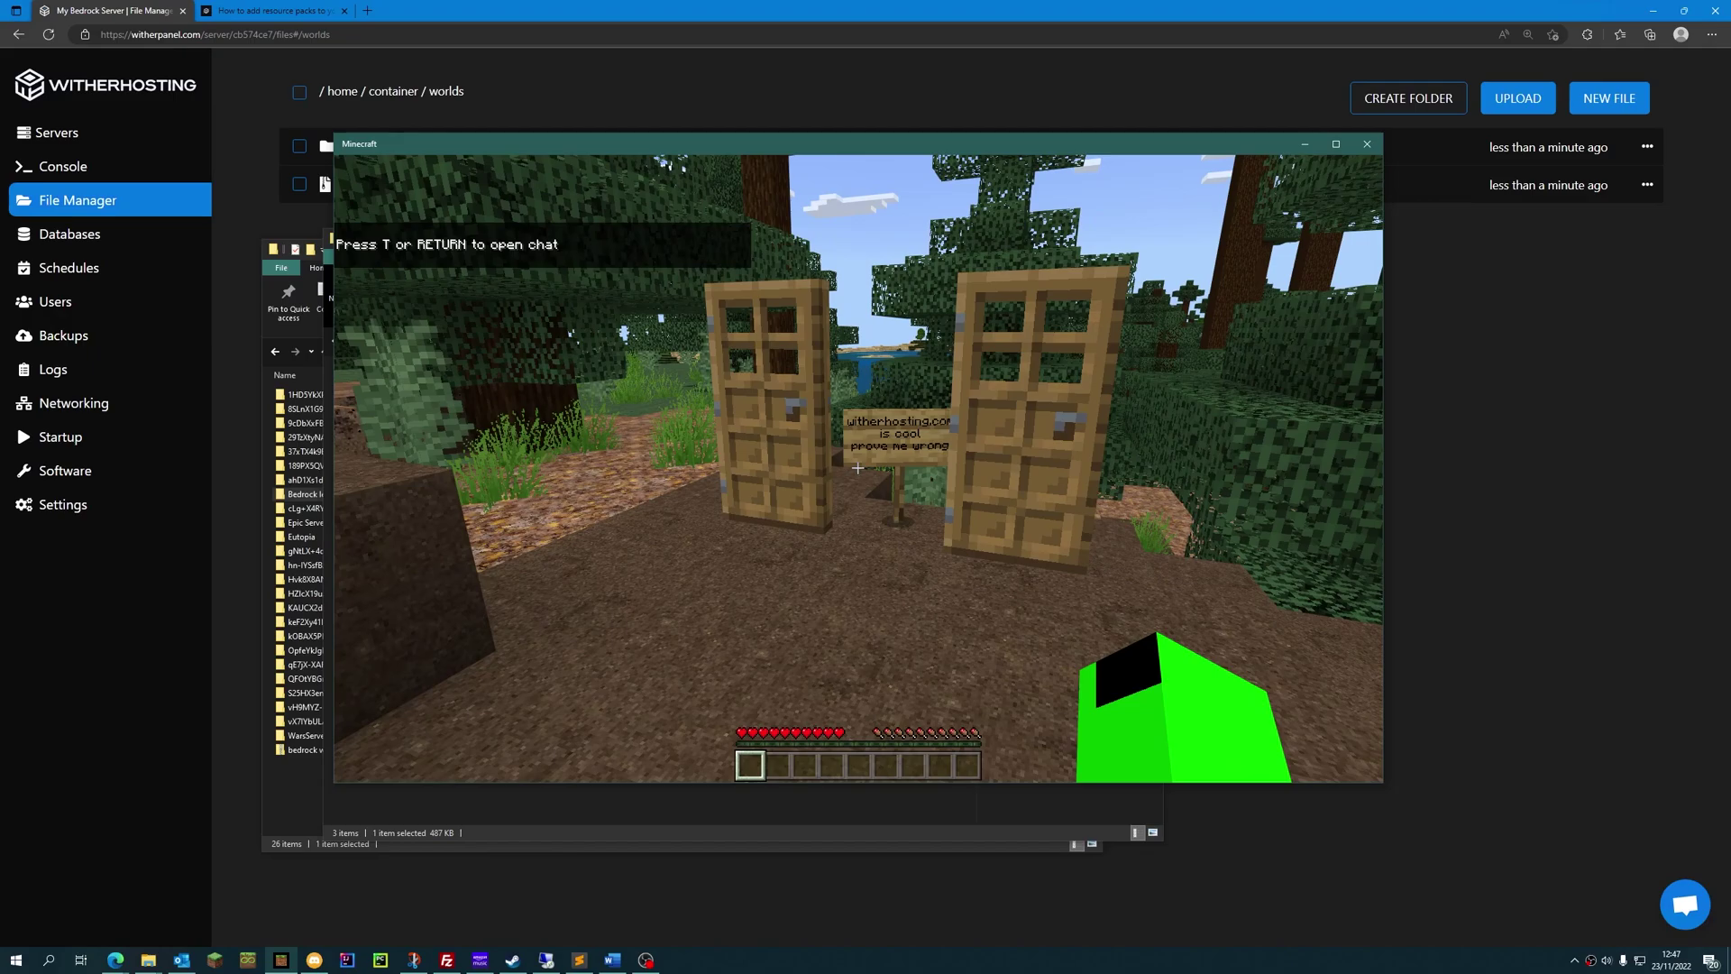
{"action": "key", "text": "Escape"}
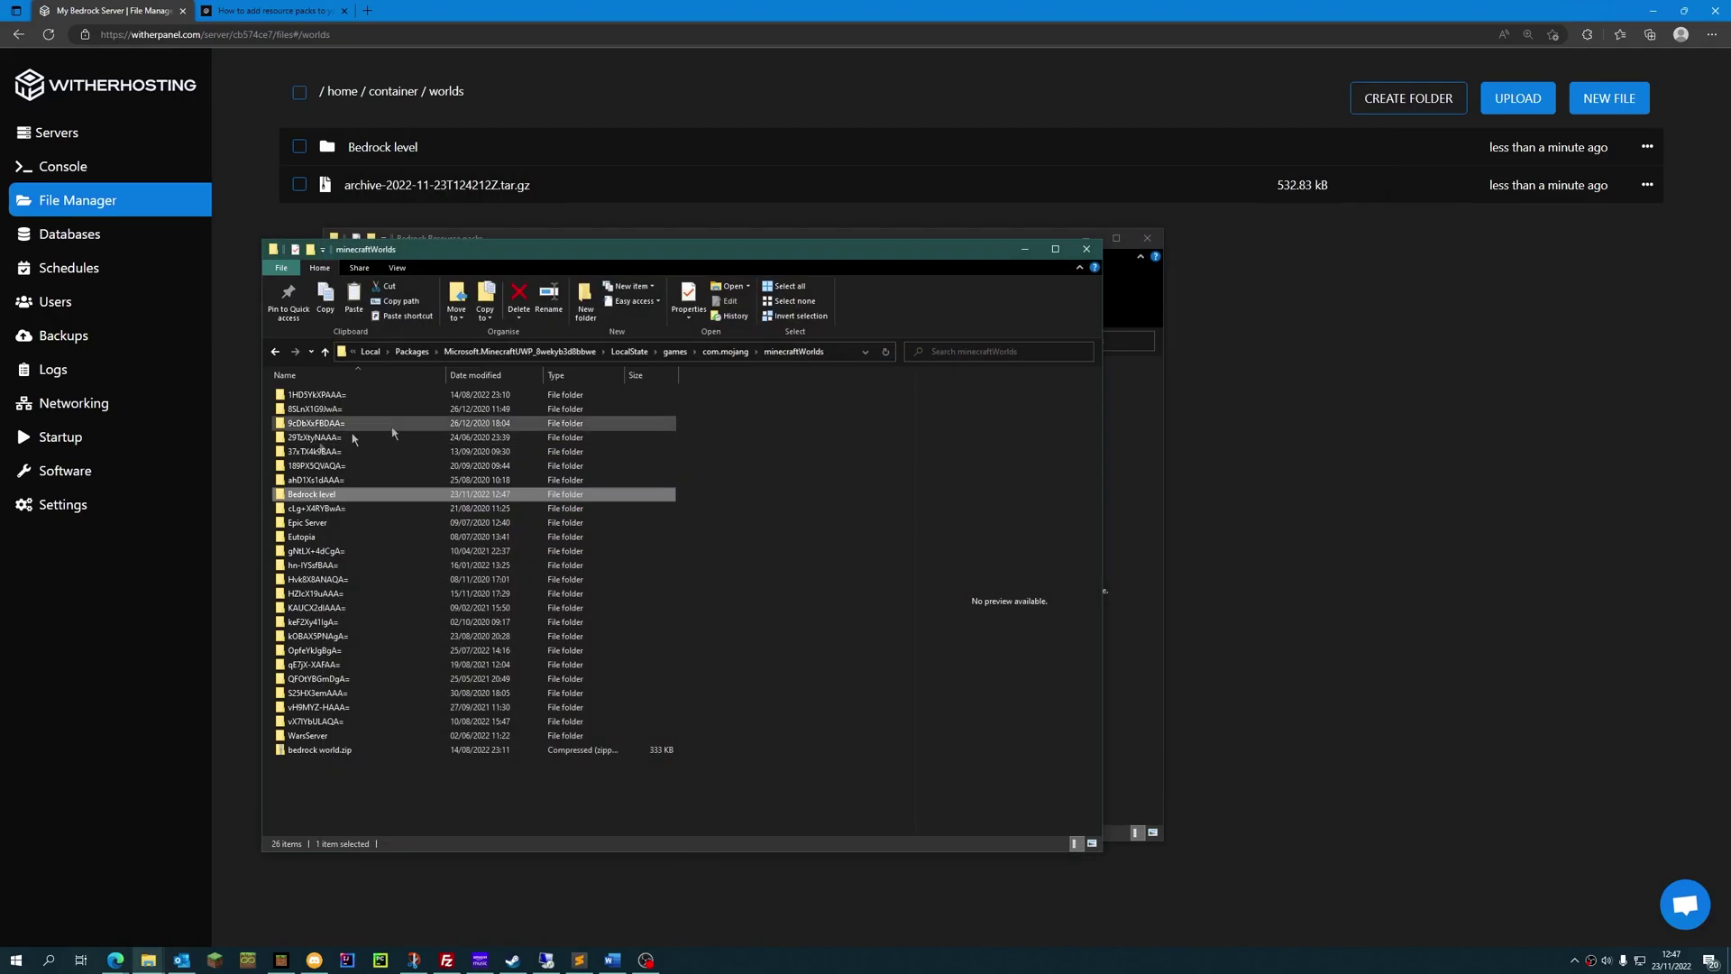
Check the contents of the Bedrock level folder in minecraftWorlds and compress the folder into Bedrock level.zip with 7-Zip.
{"action": "double_click", "coordinate": [307, 494]}
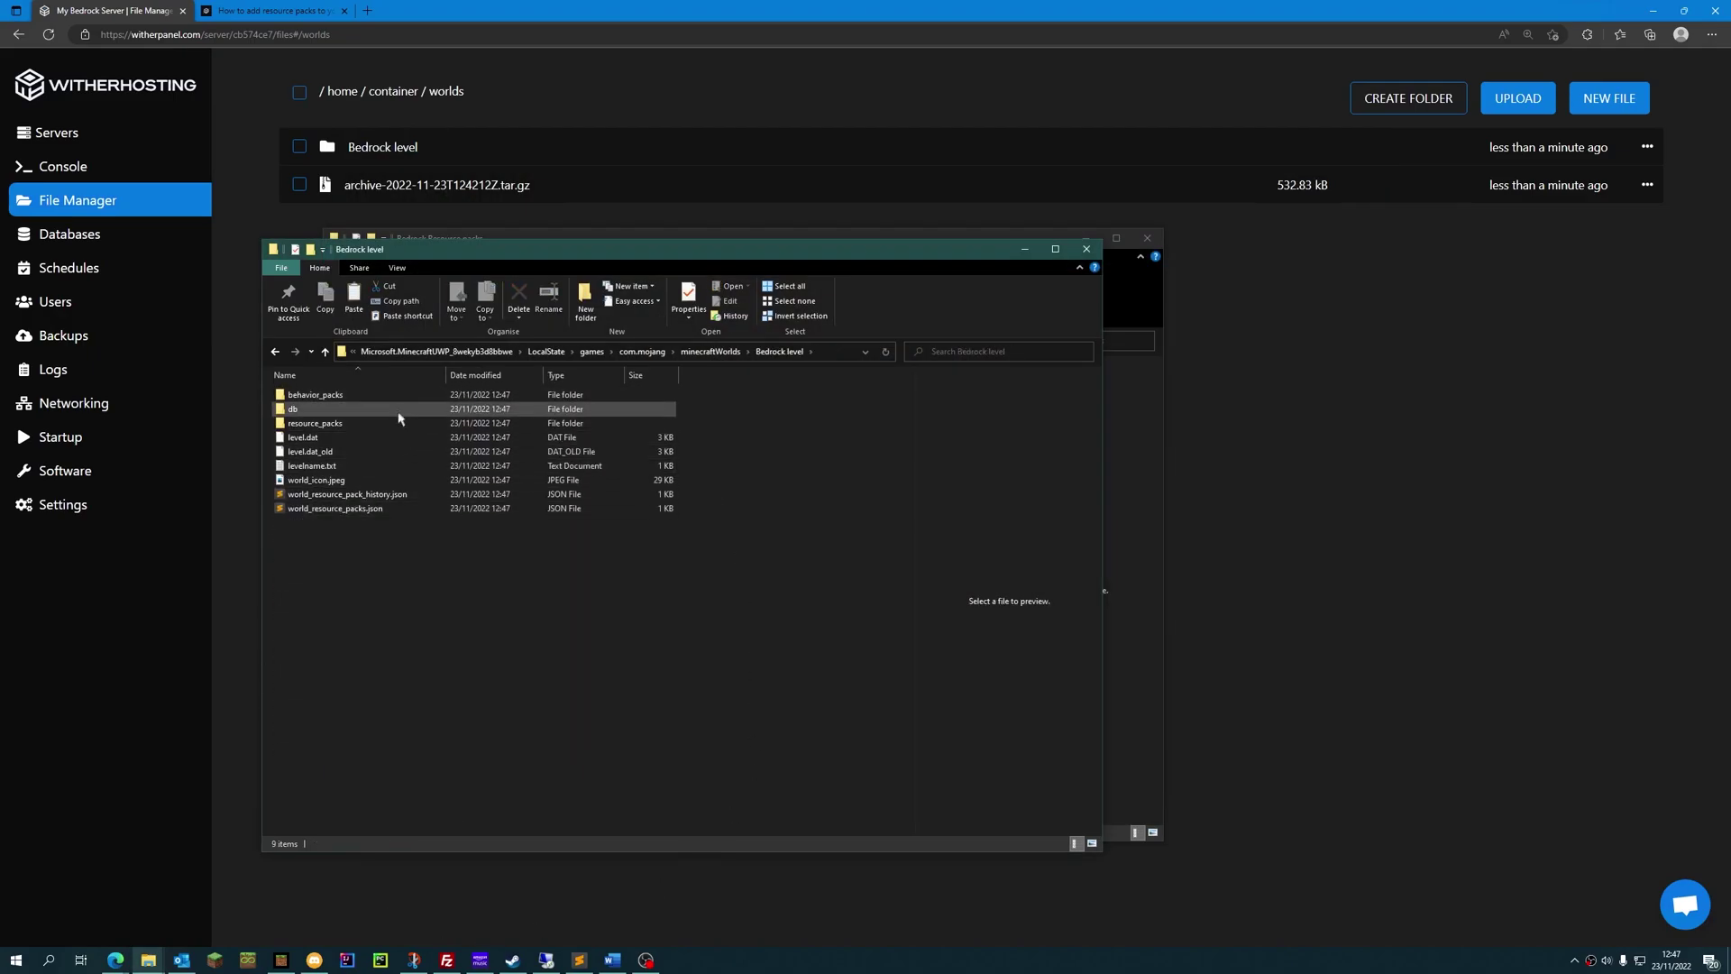
{"action": "left_click", "coordinate": [397, 424]}
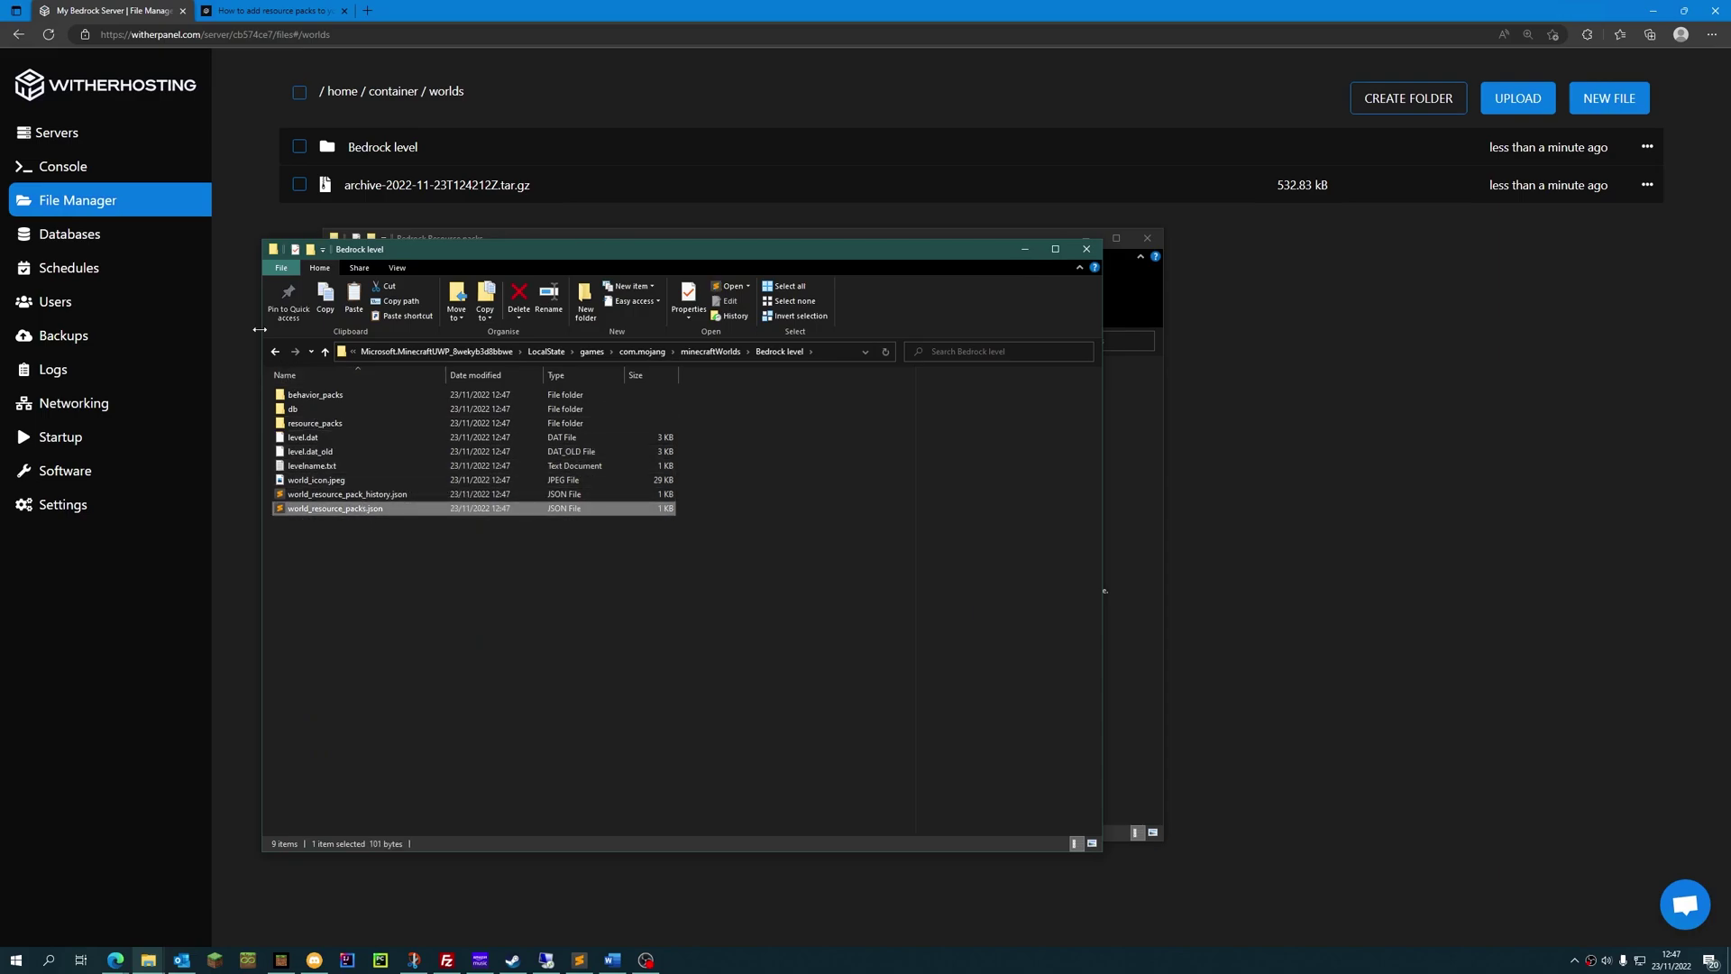
{"action": "left_click", "coordinate": [275, 351]}
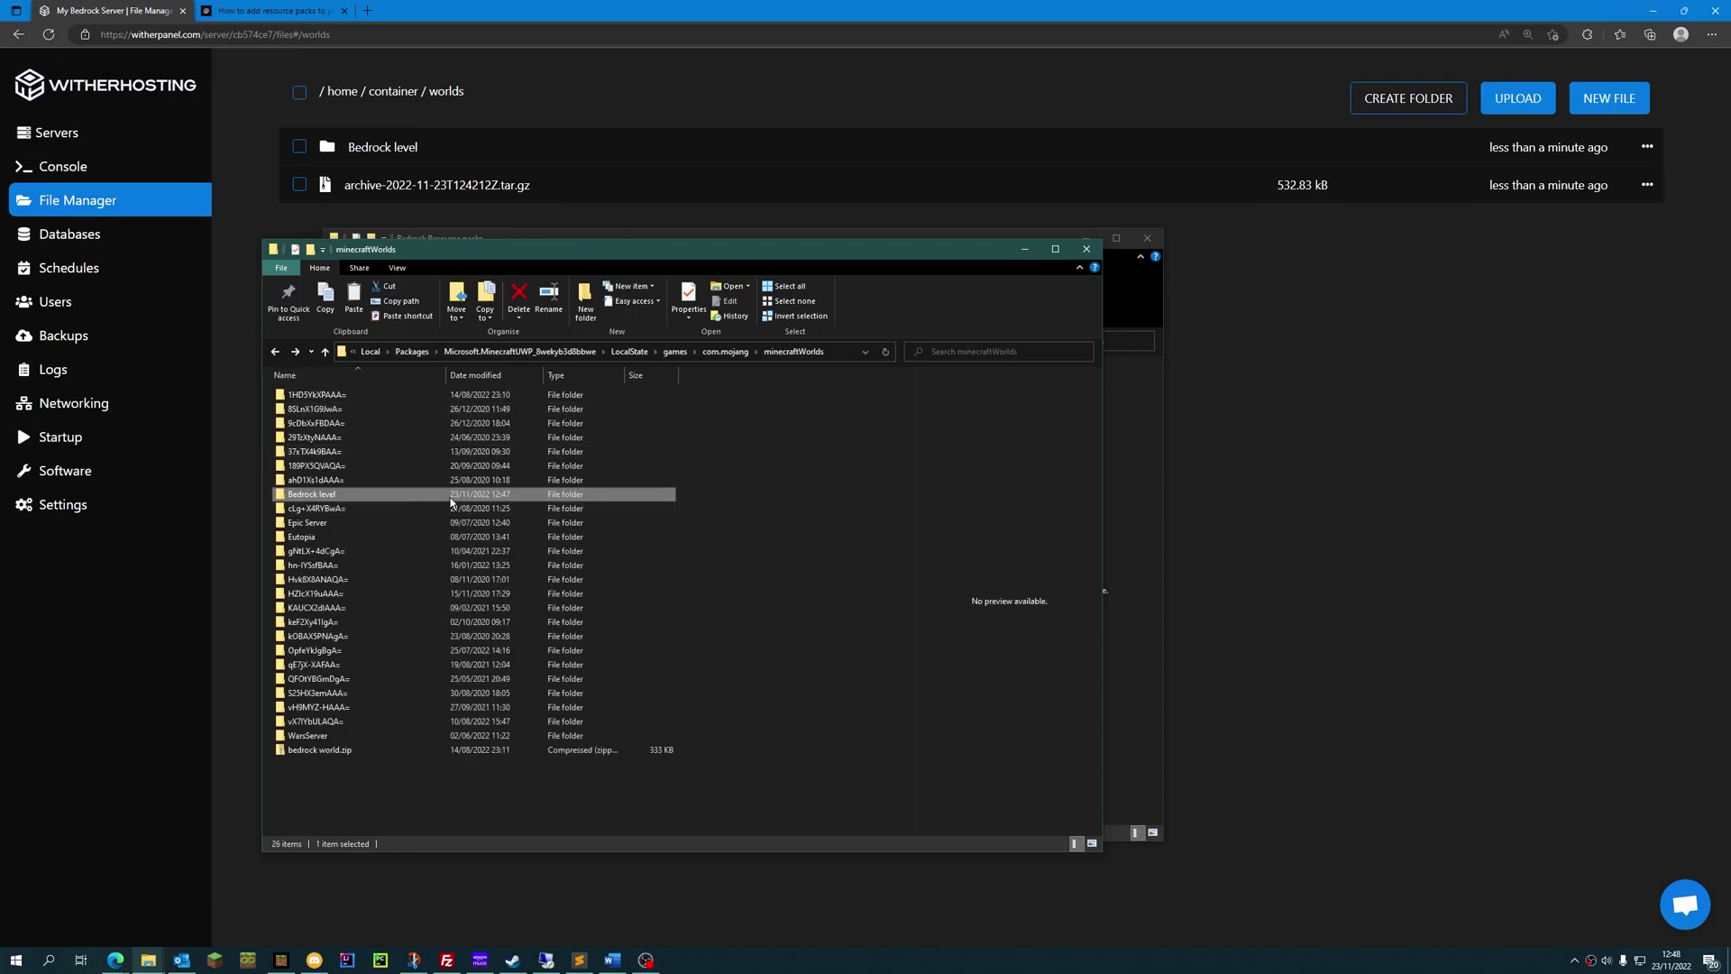
{"action": "right_click", "coordinate": [450, 502]}
{"action": "mouse_move", "coordinate": [586, 671]}
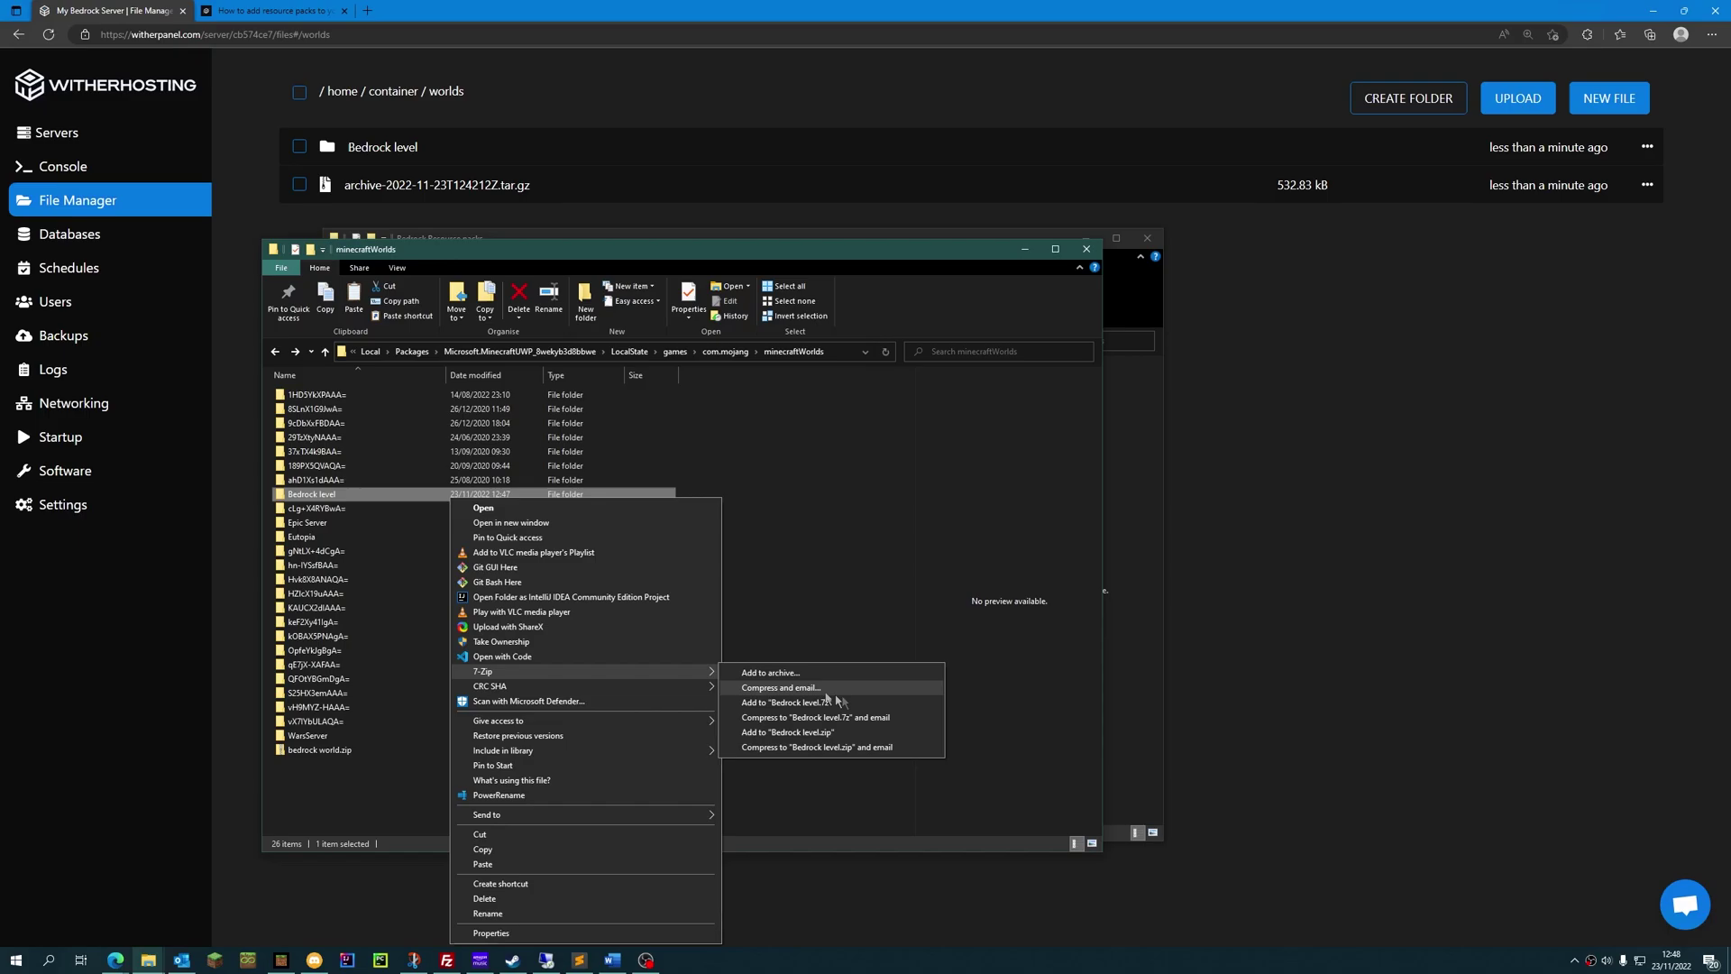
{"action": "left_click", "coordinate": [811, 732]}
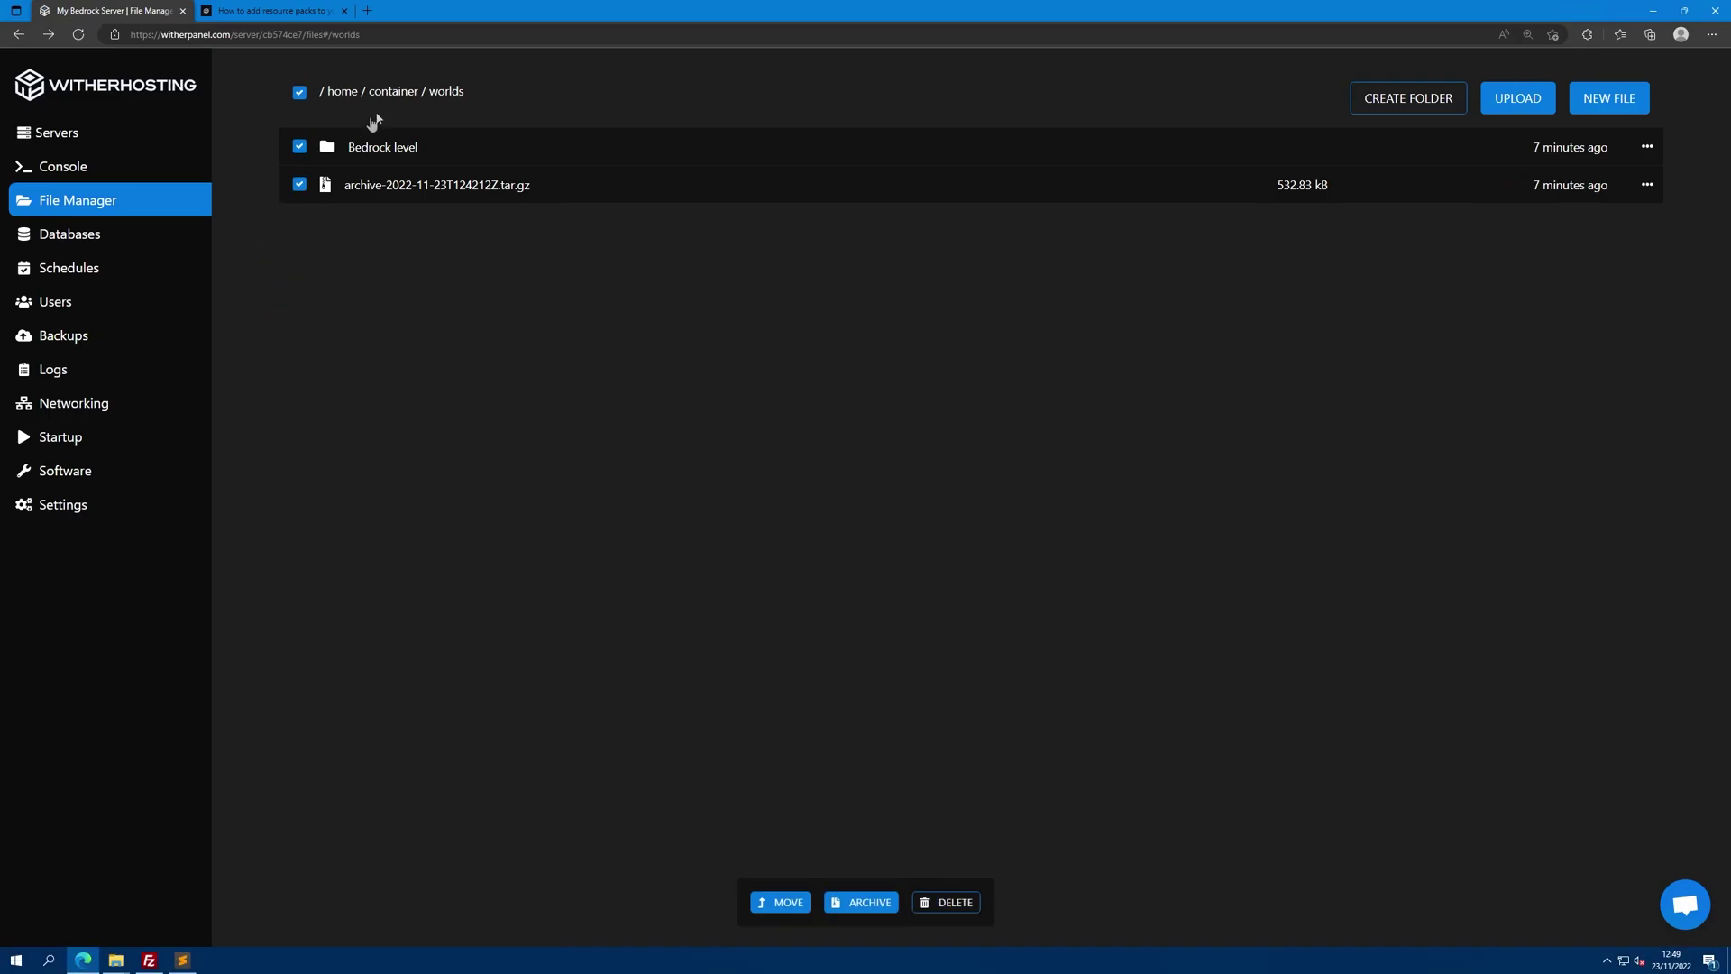
Delete the old Bedrock level folder and archive-2022-11-23T124212Z.tar.gz from the server's worlds directory.
{"action": "left_click", "coordinate": [397, 94]}
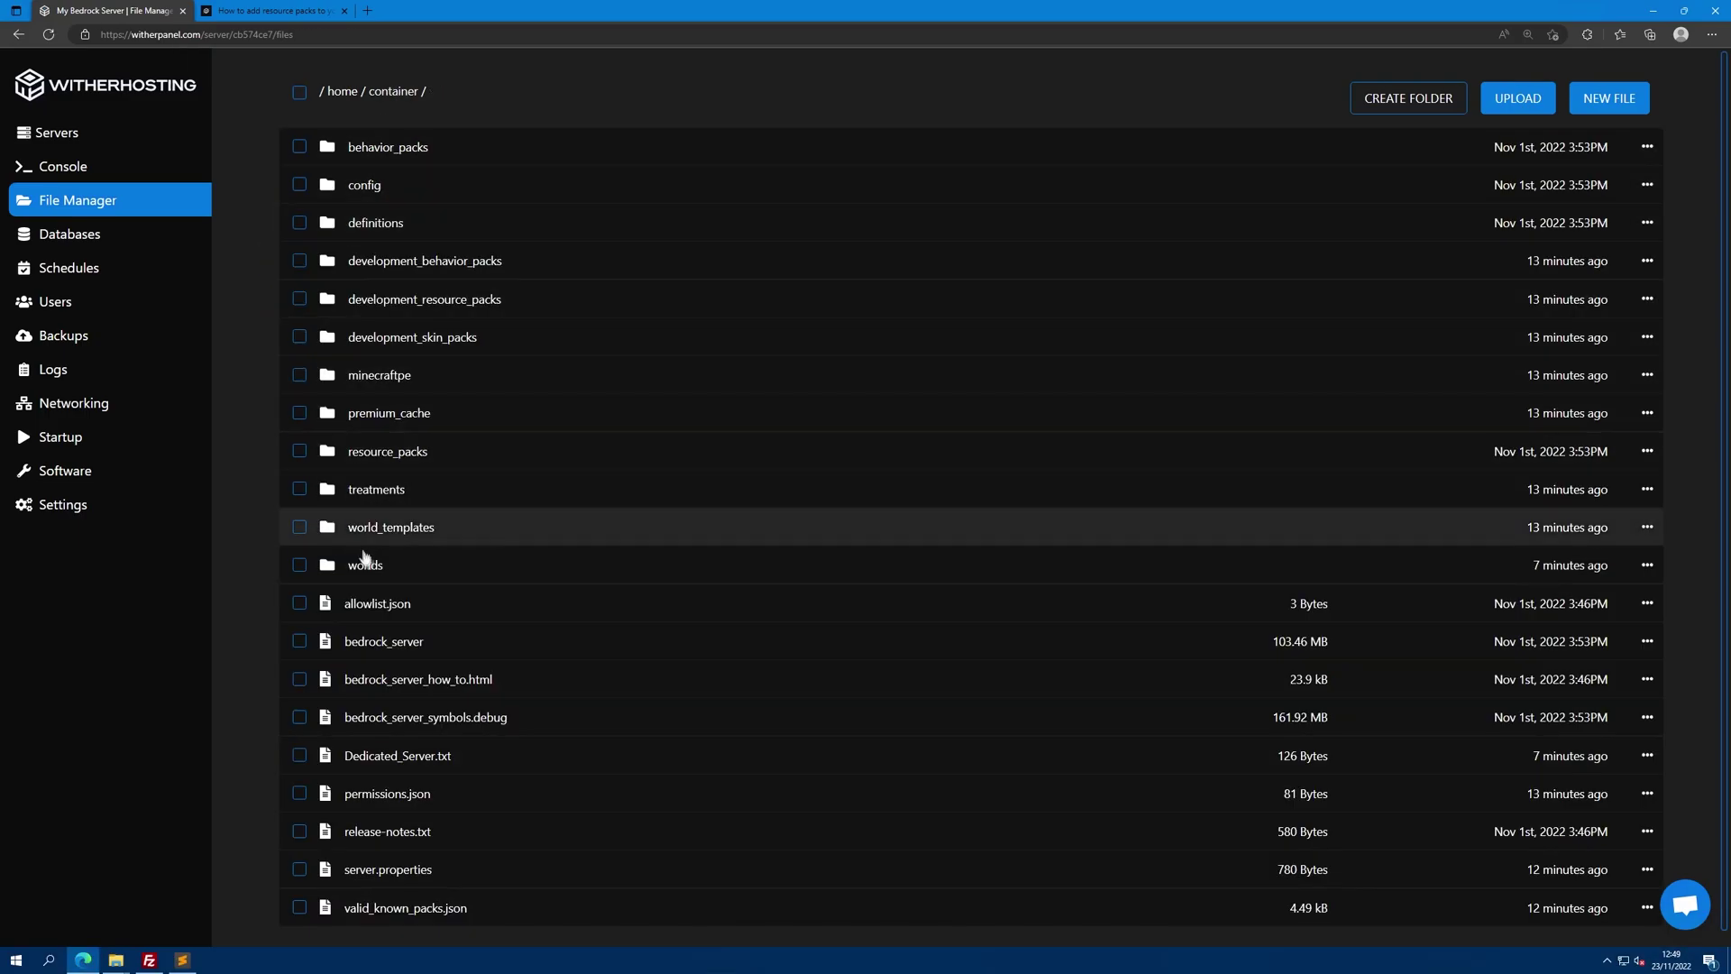
{"action": "left_click", "coordinate": [365, 564]}
{"action": "left_click", "coordinate": [299, 147]}
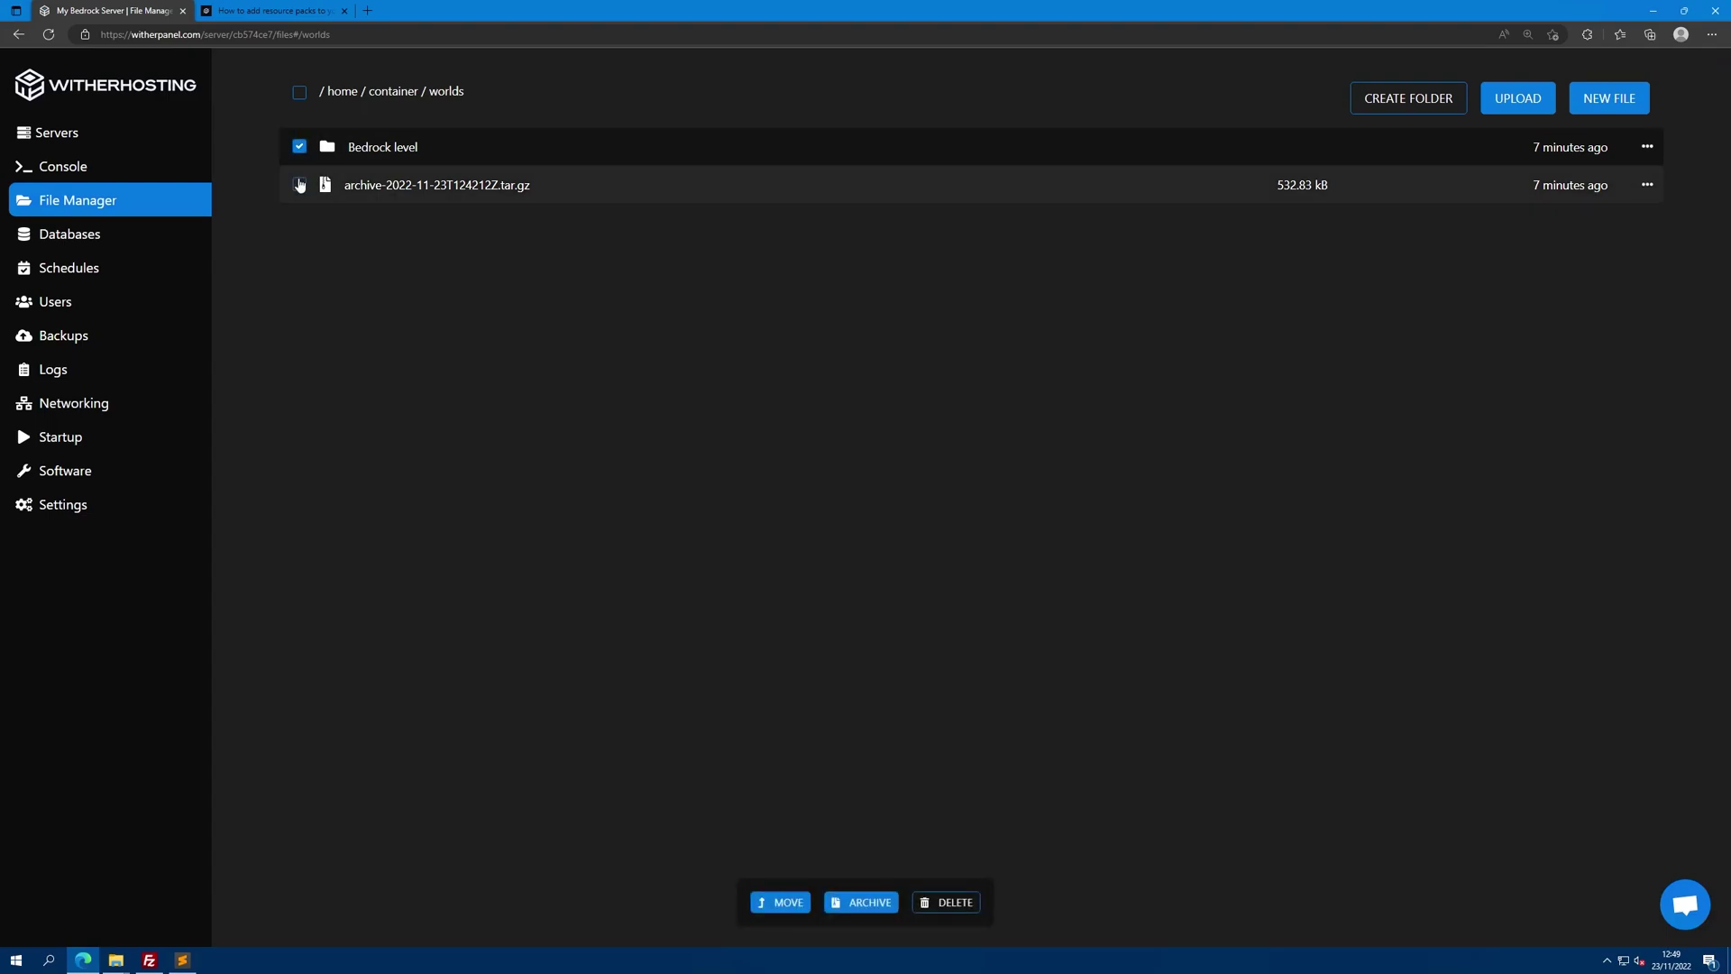
{"action": "left_click", "coordinate": [299, 185]}
{"action": "left_click", "coordinate": [955, 905]}
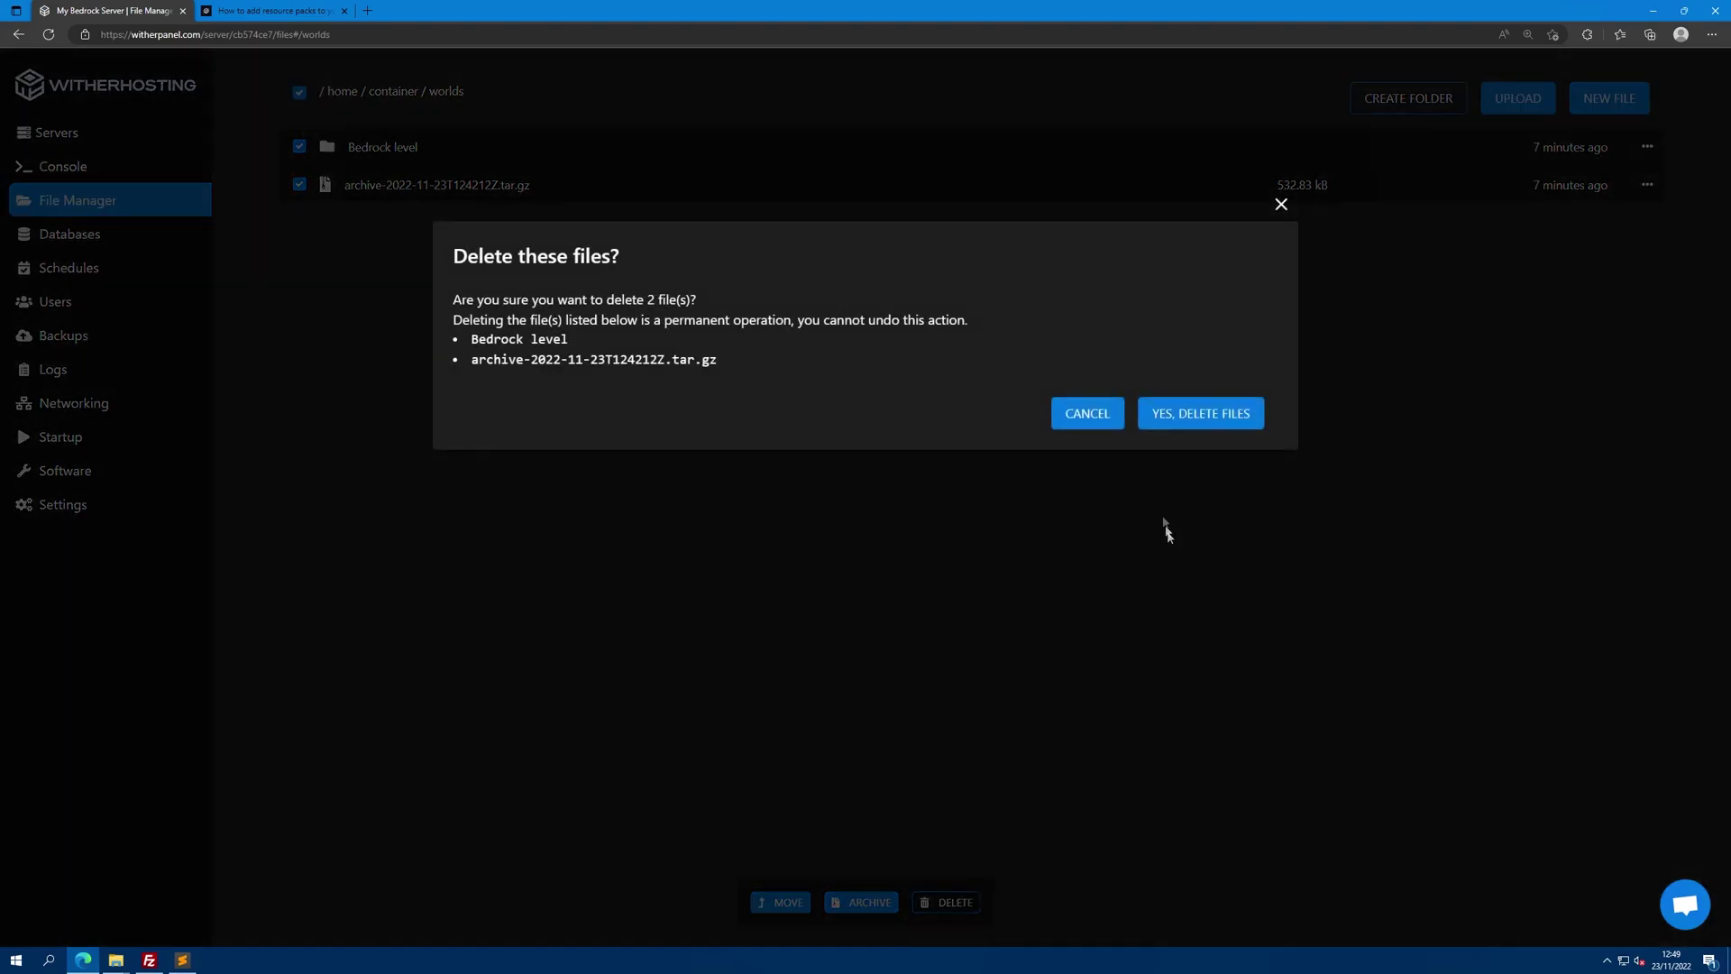
{"action": "left_click", "coordinate": [1172, 430]}
Upload Bedrock level.zip from the Downloads folder to the server's worlds directory and unarchive it there.
{"action": "key", "text": "alt+Tab"}
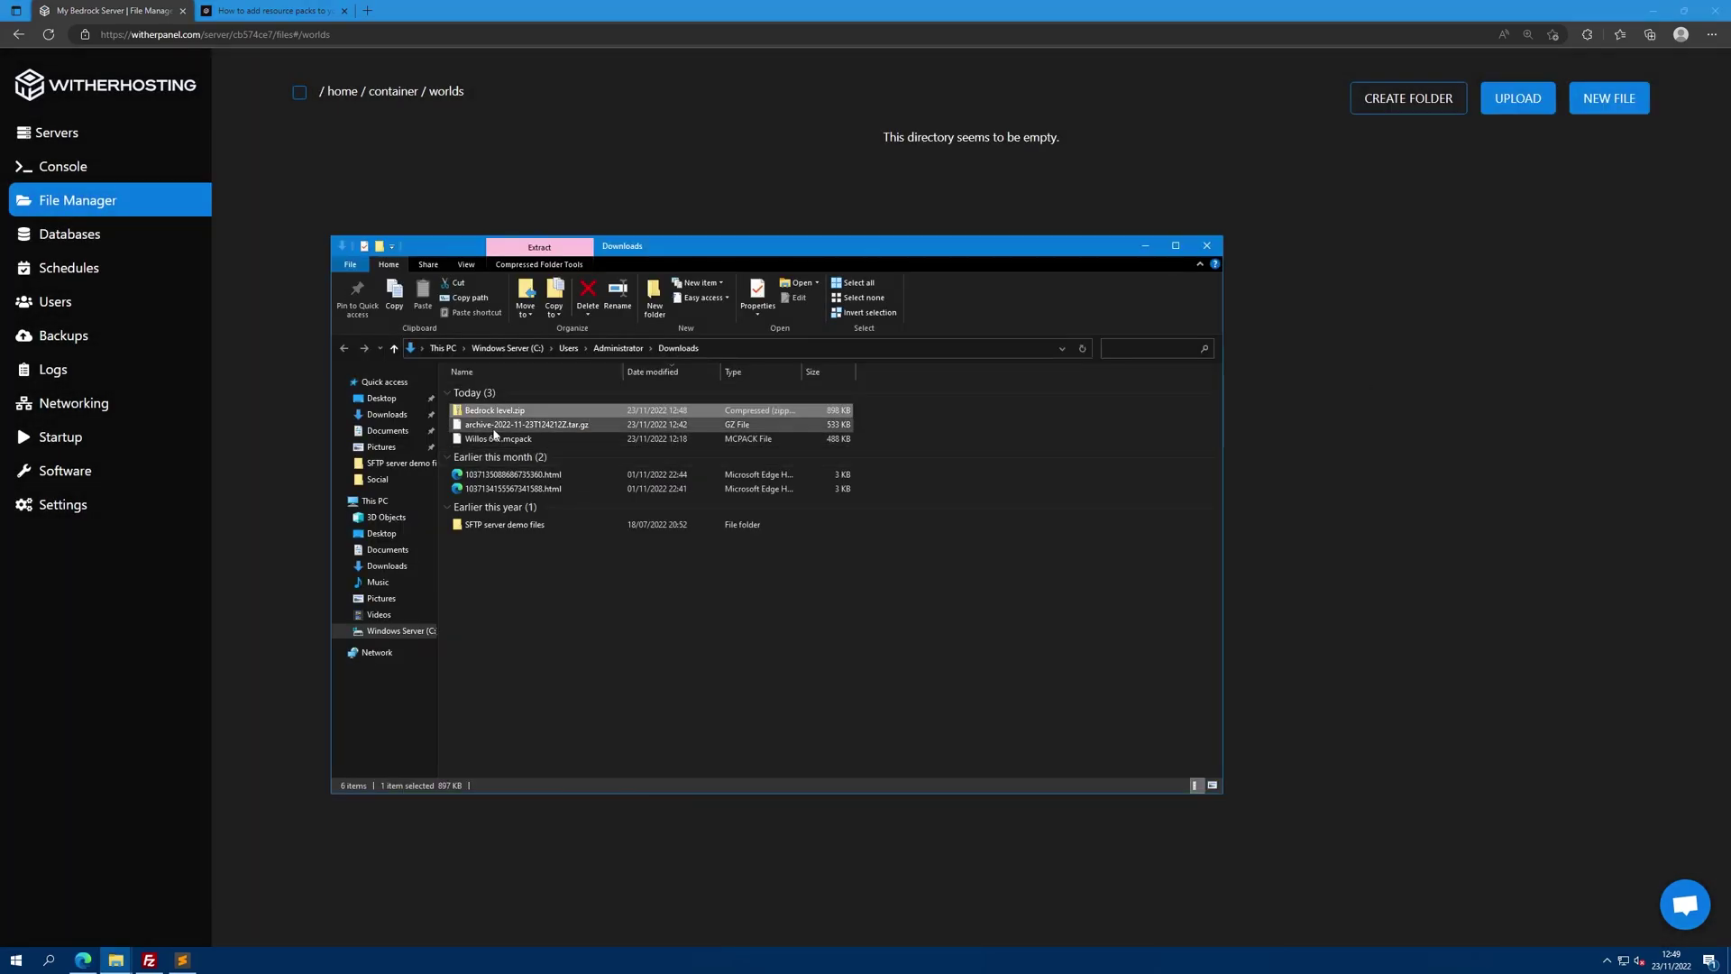
{"action": "left_click_drag", "start_coordinate": [494, 410], "coordinate": [756, 182]}
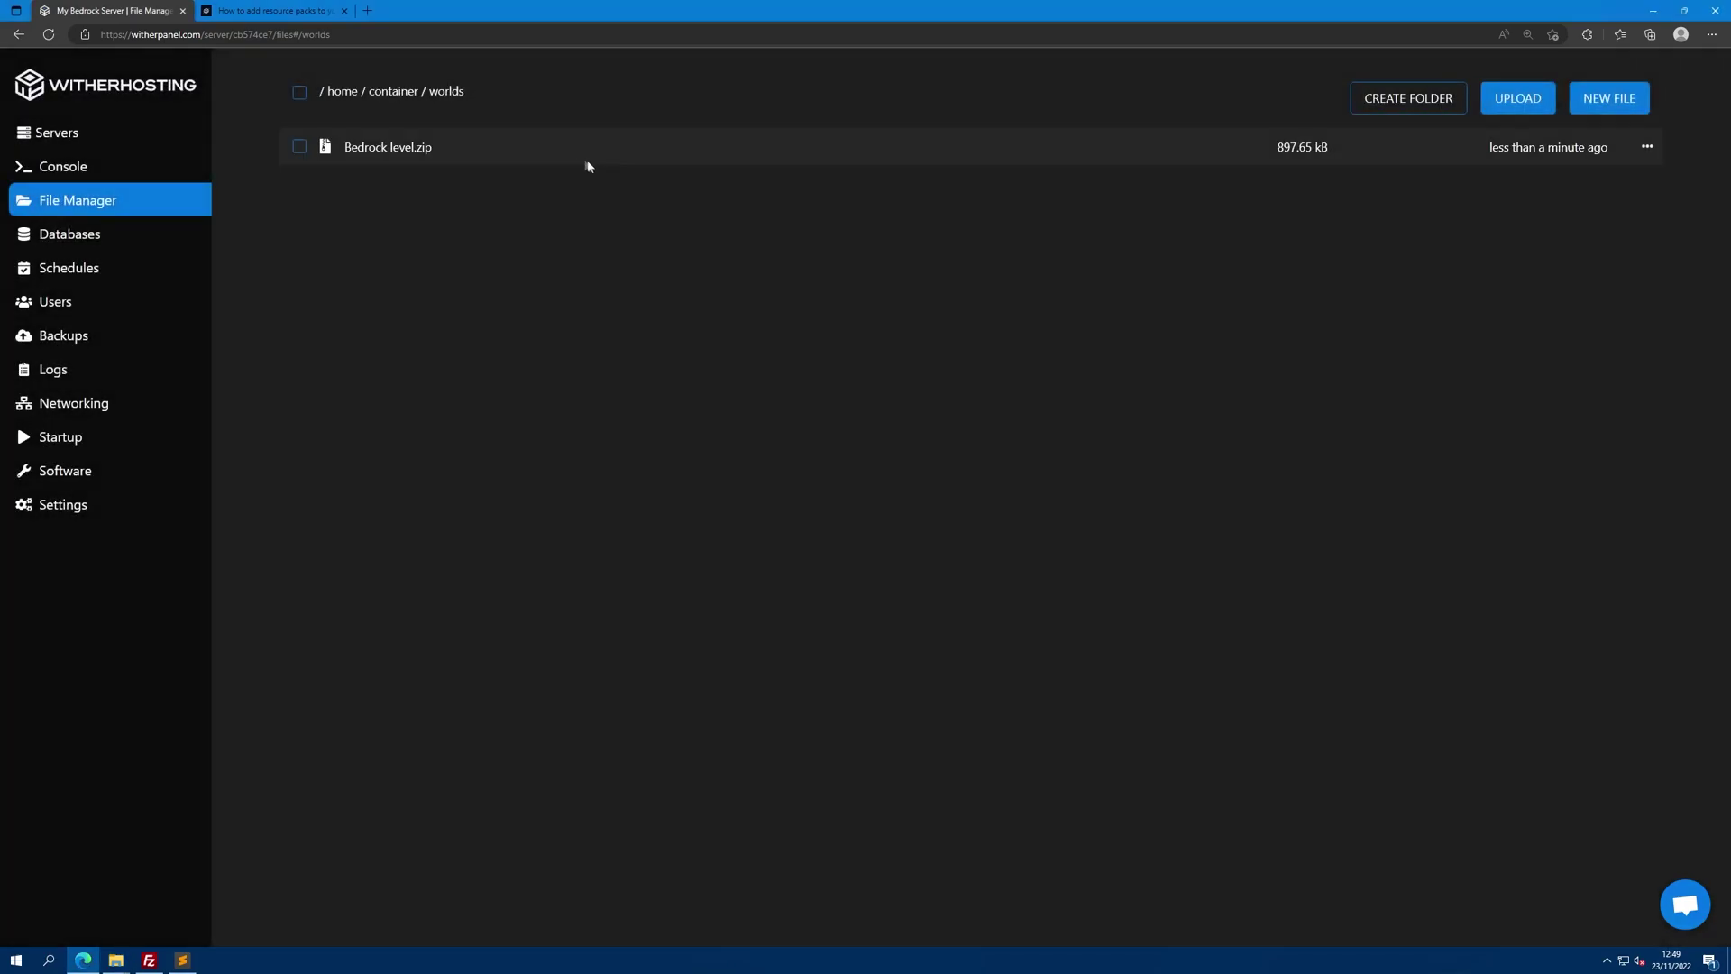
{"action": "right_click", "coordinate": [532, 148]}
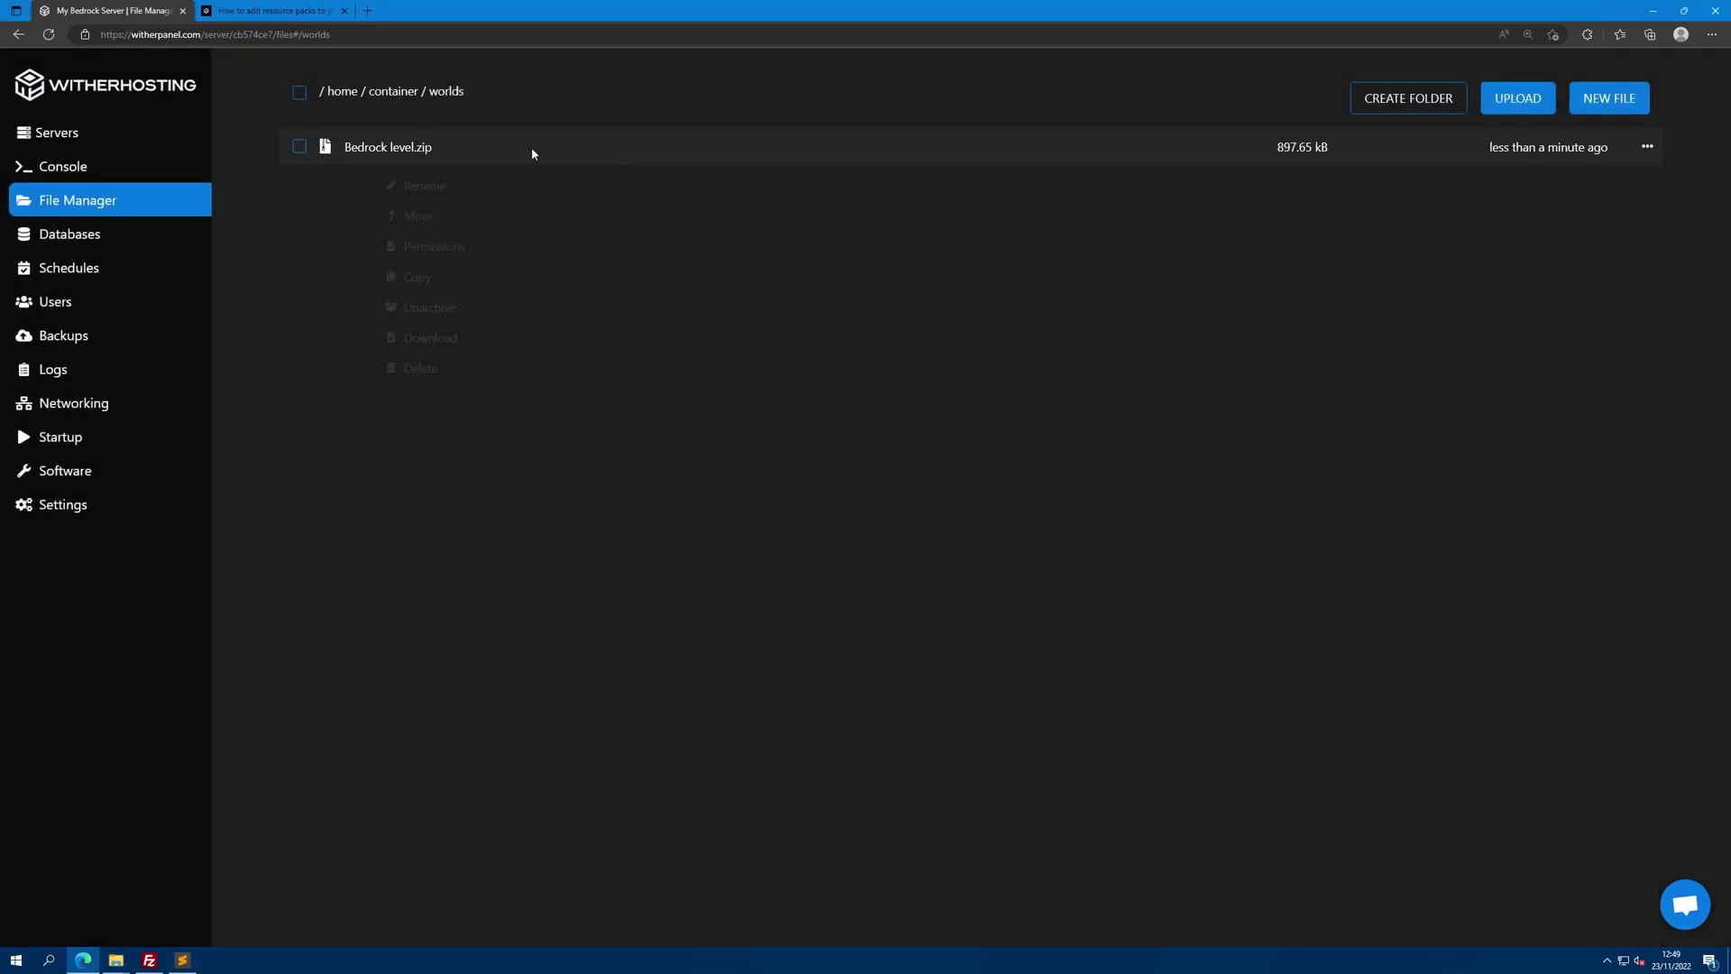
{"action": "left_click", "coordinate": [434, 305]}
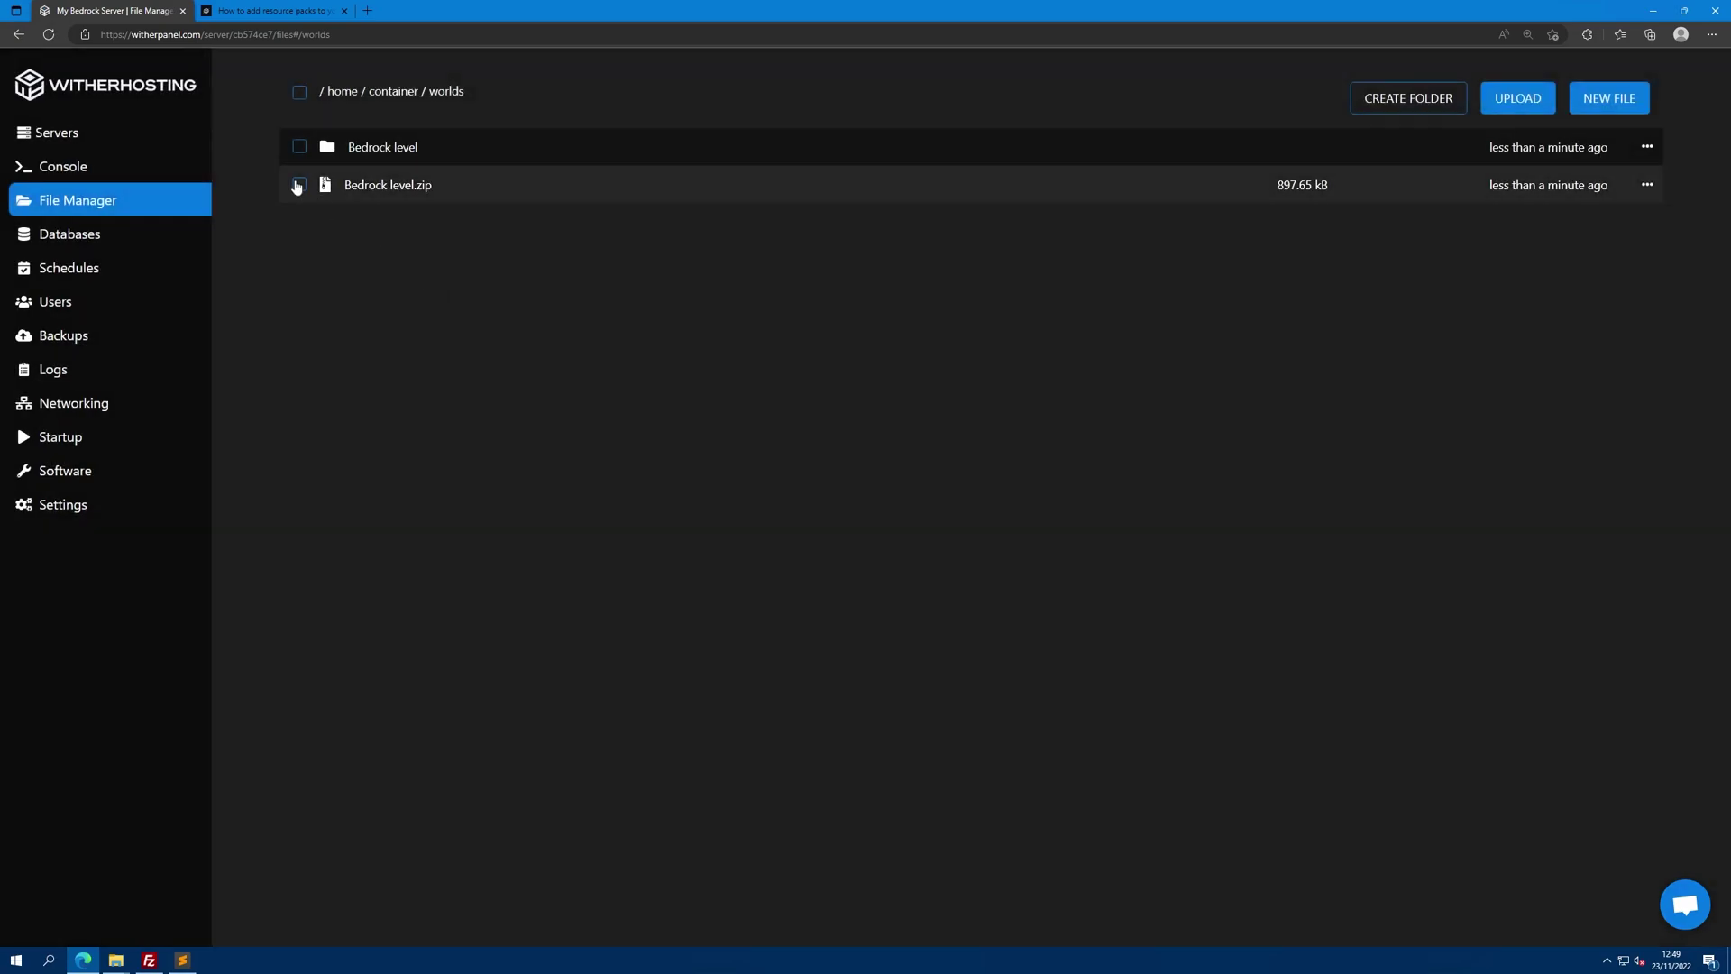
Delete Bedrock level.zip from the worlds directory and check the contents of the extracted Bedrock level folder.
{"action": "left_click", "coordinate": [298, 184]}
{"action": "left_click", "coordinate": [947, 901]}
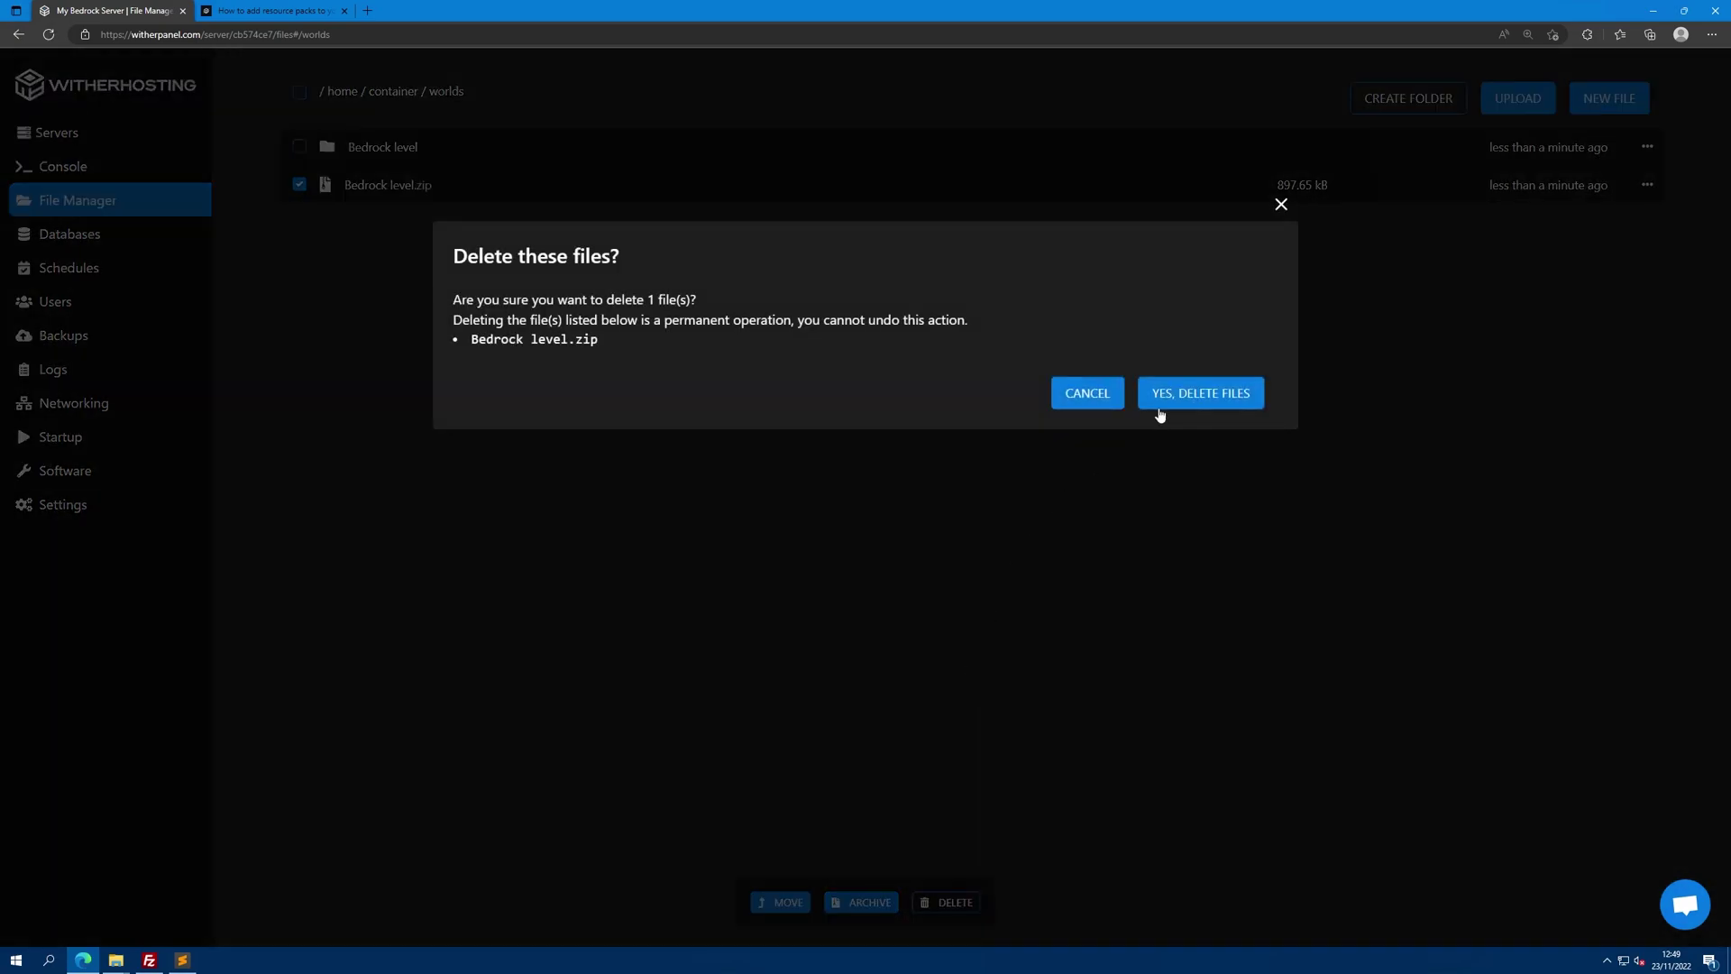
{"action": "left_click", "coordinate": [1161, 406]}
{"action": "left_click", "coordinate": [414, 149]}
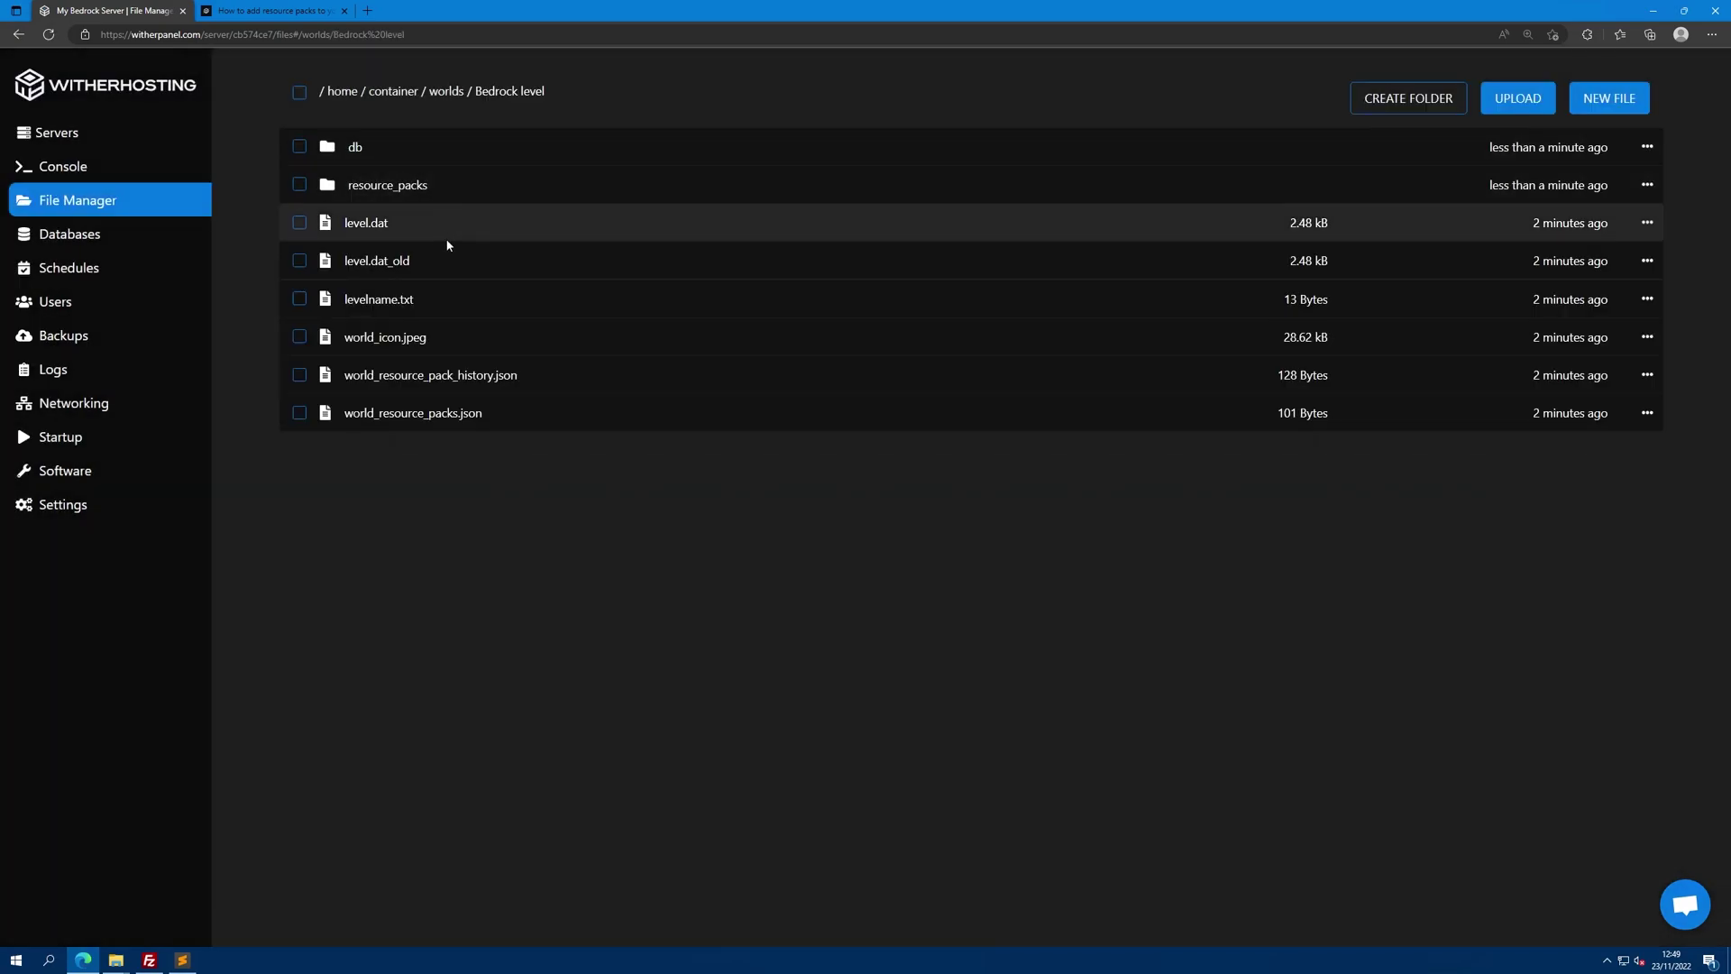
{"action": "left_click", "coordinate": [446, 93]}
Rename the Bedrock level folder in the worlds directory to world.
{"action": "right_click", "coordinate": [443, 147]}
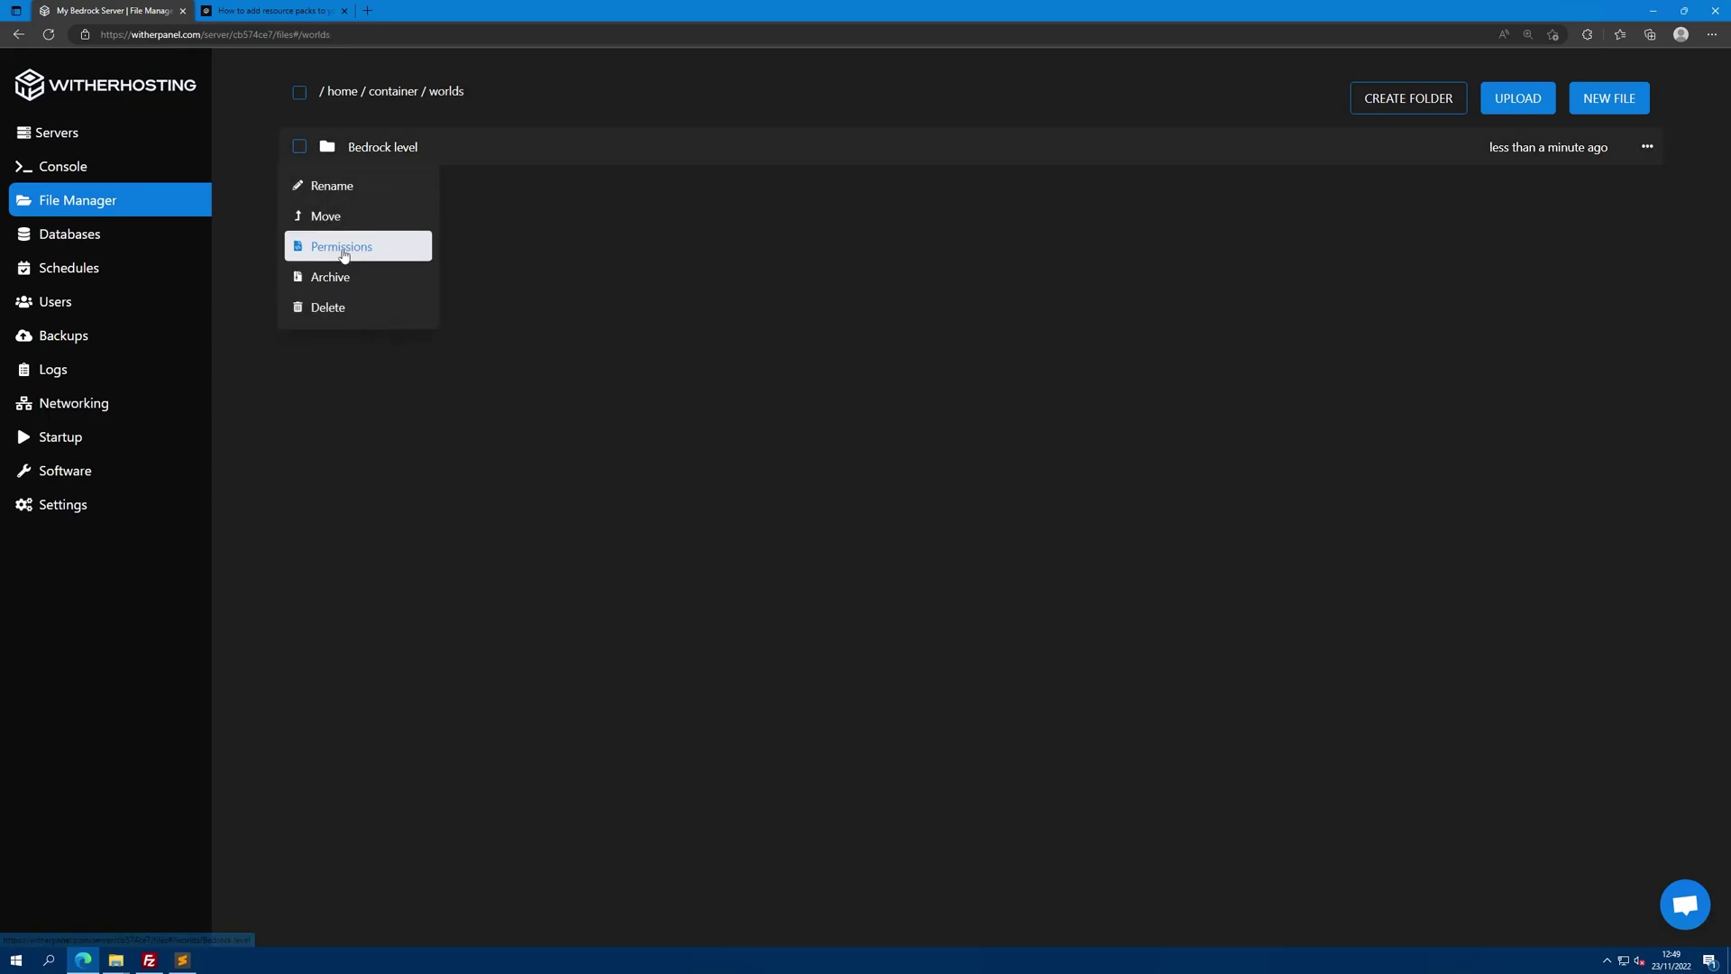
{"action": "left_click", "coordinate": [356, 189]}
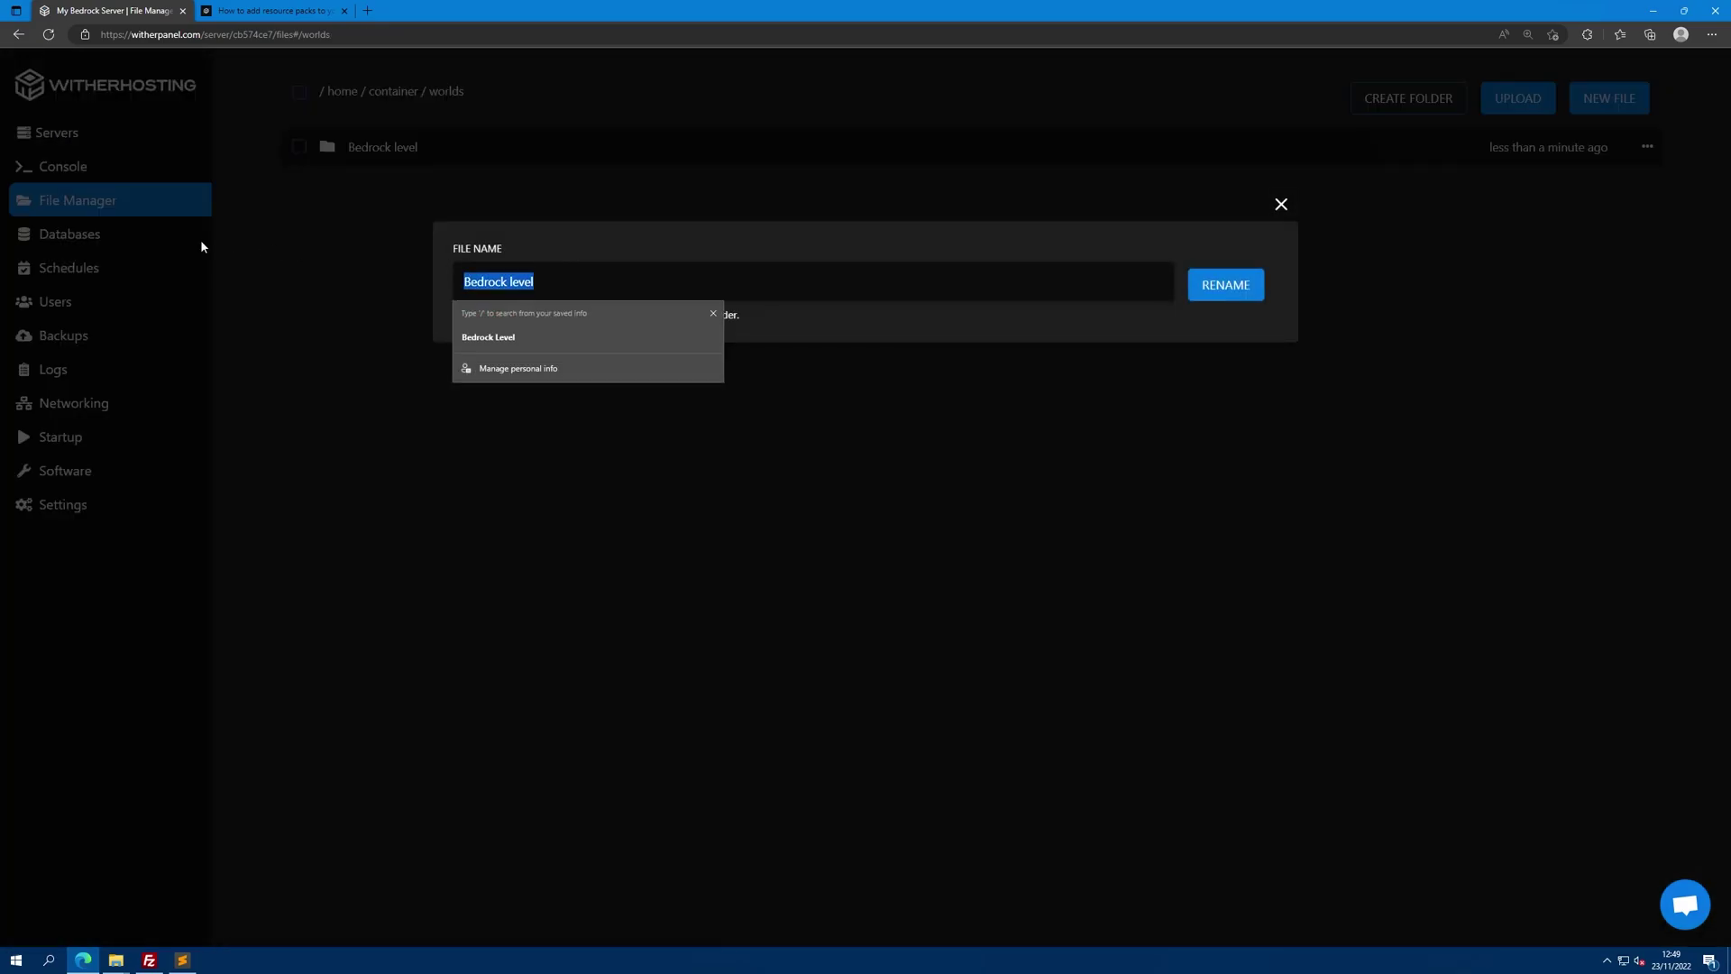
{"action": "type", "text": "world"}
{"action": "left_click", "coordinate": [1224, 296]}
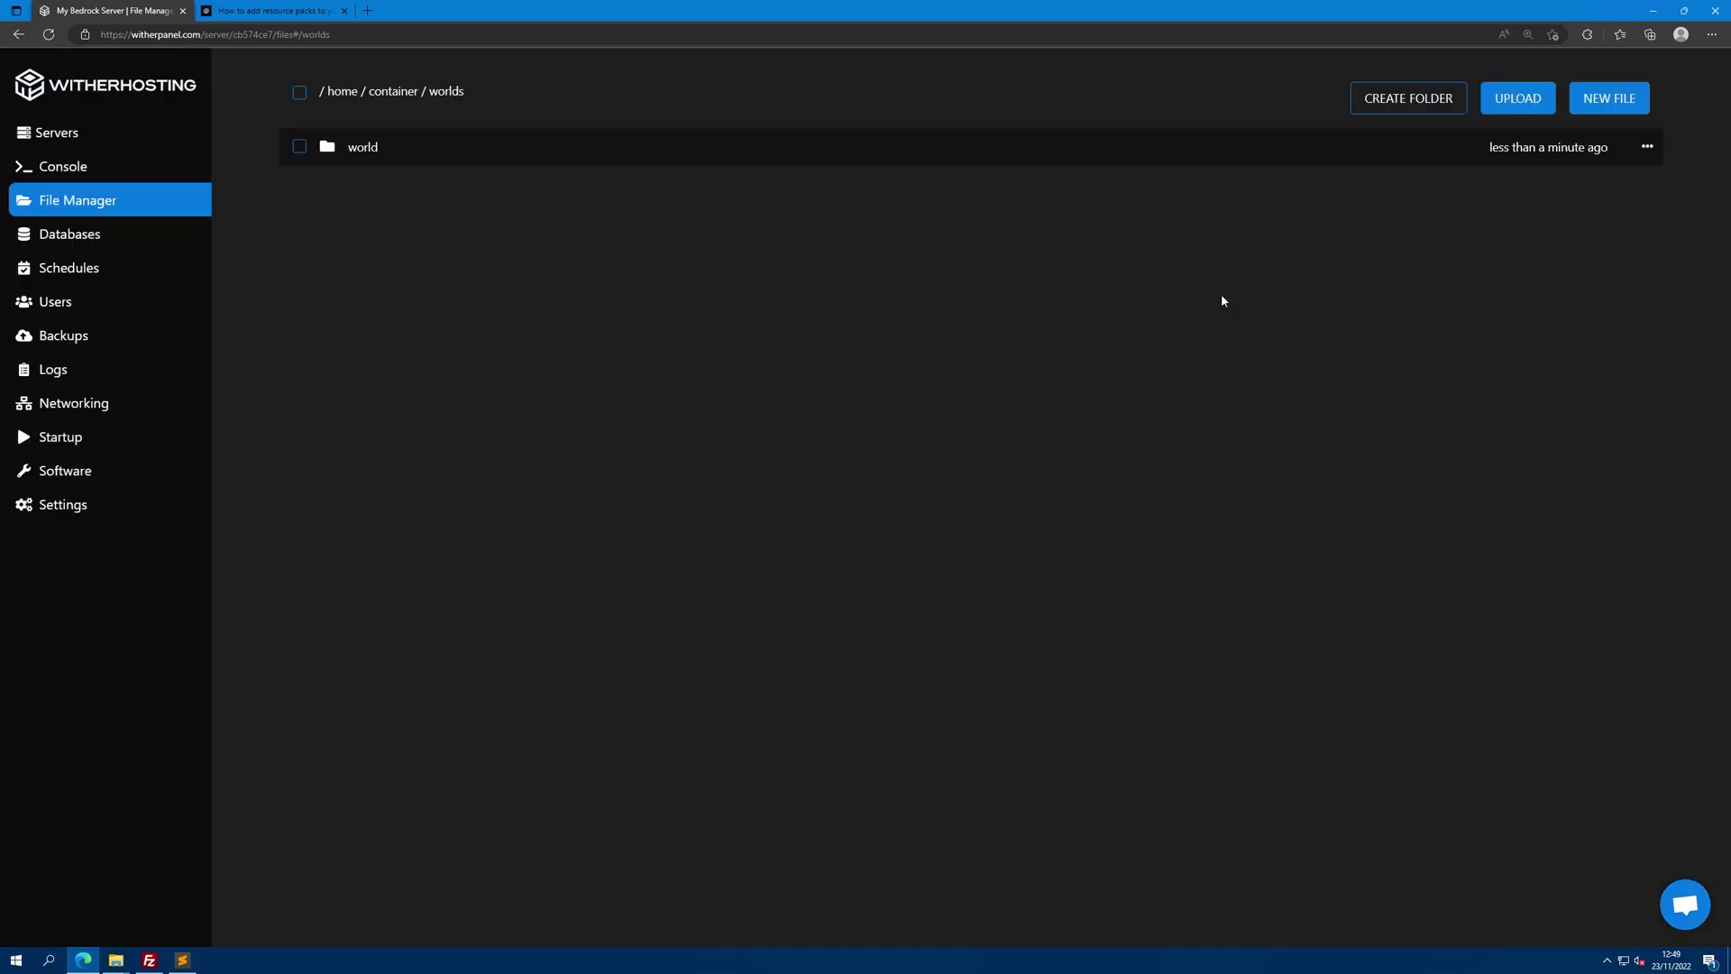
In the server's server.properties, set level-name to world and texturepack-required to true, and save the file.
{"action": "left_click", "coordinate": [72, 198]}
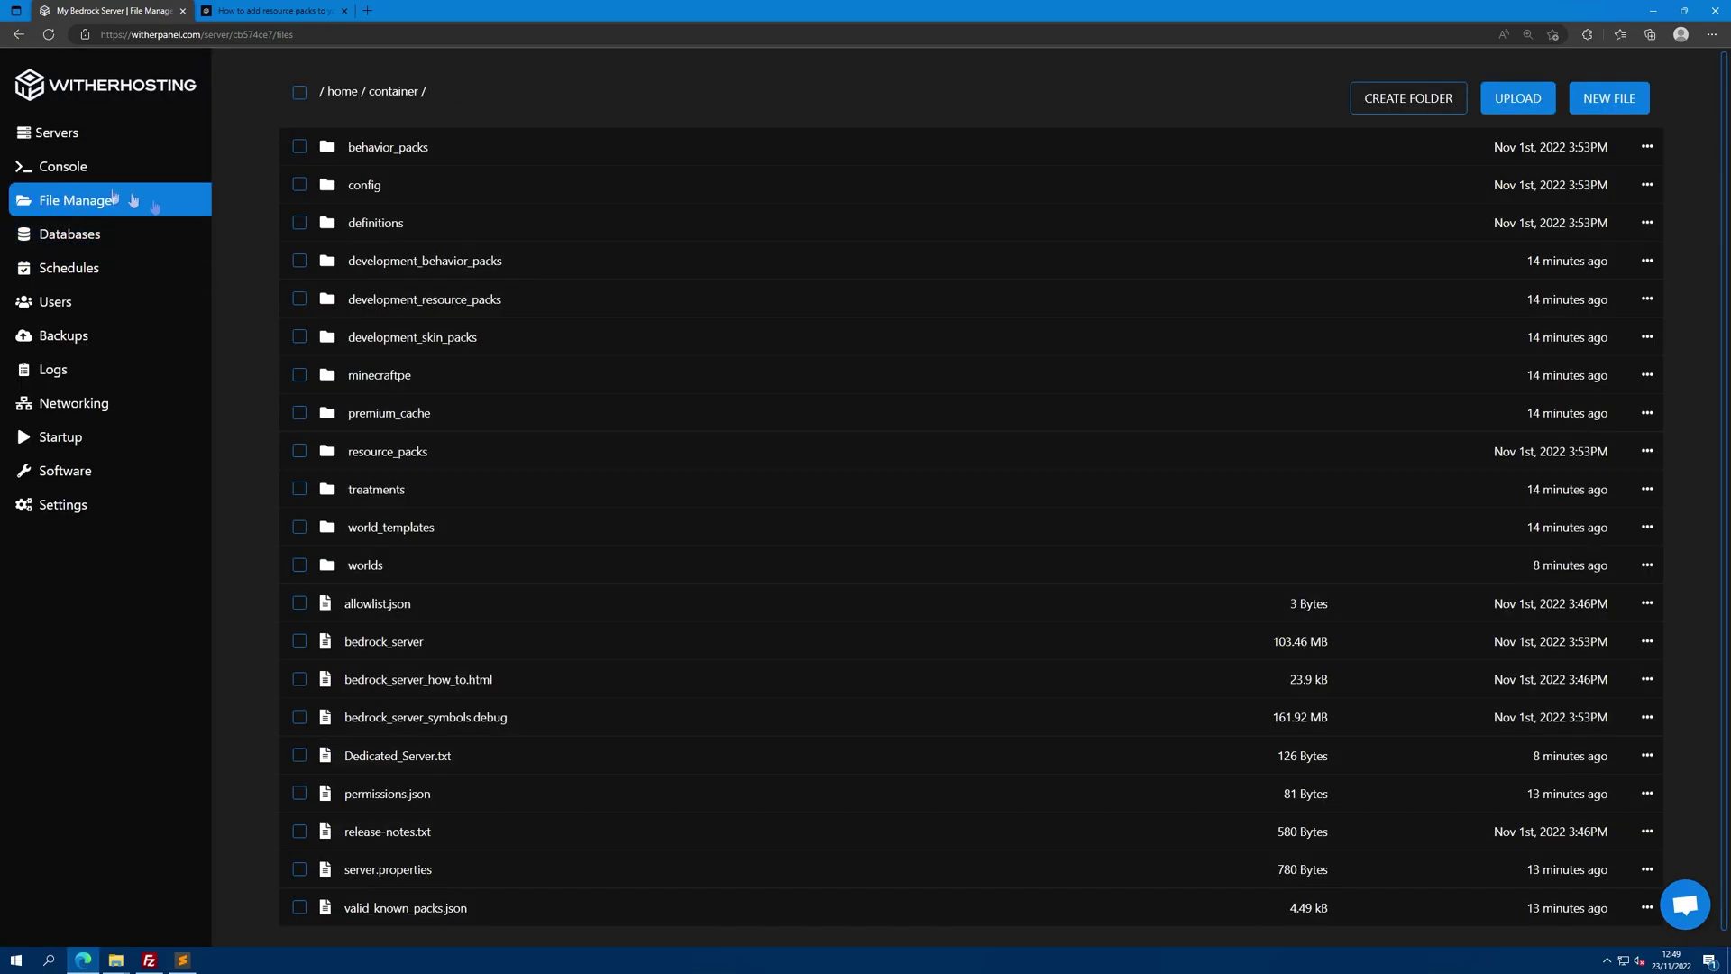
{"action": "left_click", "coordinate": [734, 871]}
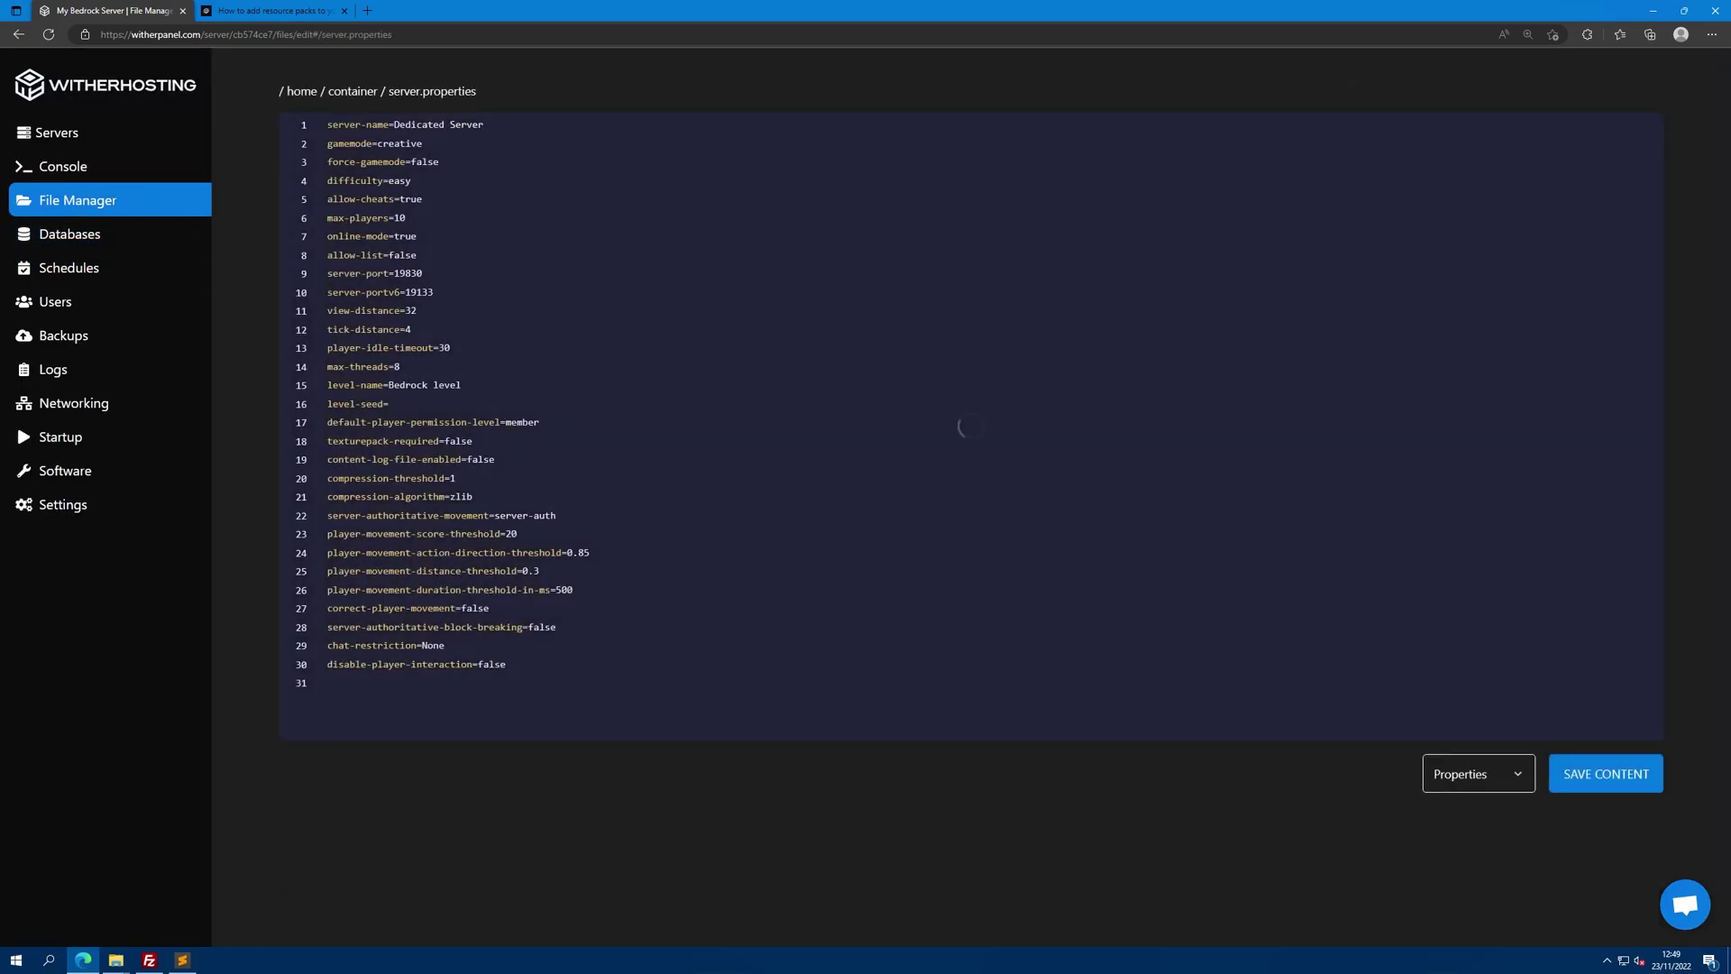
{"action": "key", "text": "shift+Left"}
{"action": "key", "text": "shift+Left"}
{"action": "key", "text": "shift+Left"}
{"action": "key", "text": "shift+Left"}
{"action": "key", "text": "shift+Left"}
{"action": "key", "text": "shift+Left"}
{"action": "key", "text": "shift+Left"}
{"action": "key", "text": "shift+Left"}
{"action": "key", "text": "shift+Left"}
{"action": "key", "text": "shift+Left"}
{"action": "key", "text": "shift+Left"}
{"action": "key", "text": "shift+Left"}
{"action": "key", "text": "shift+Left"}
{"action": "key", "text": "shift+Left"}
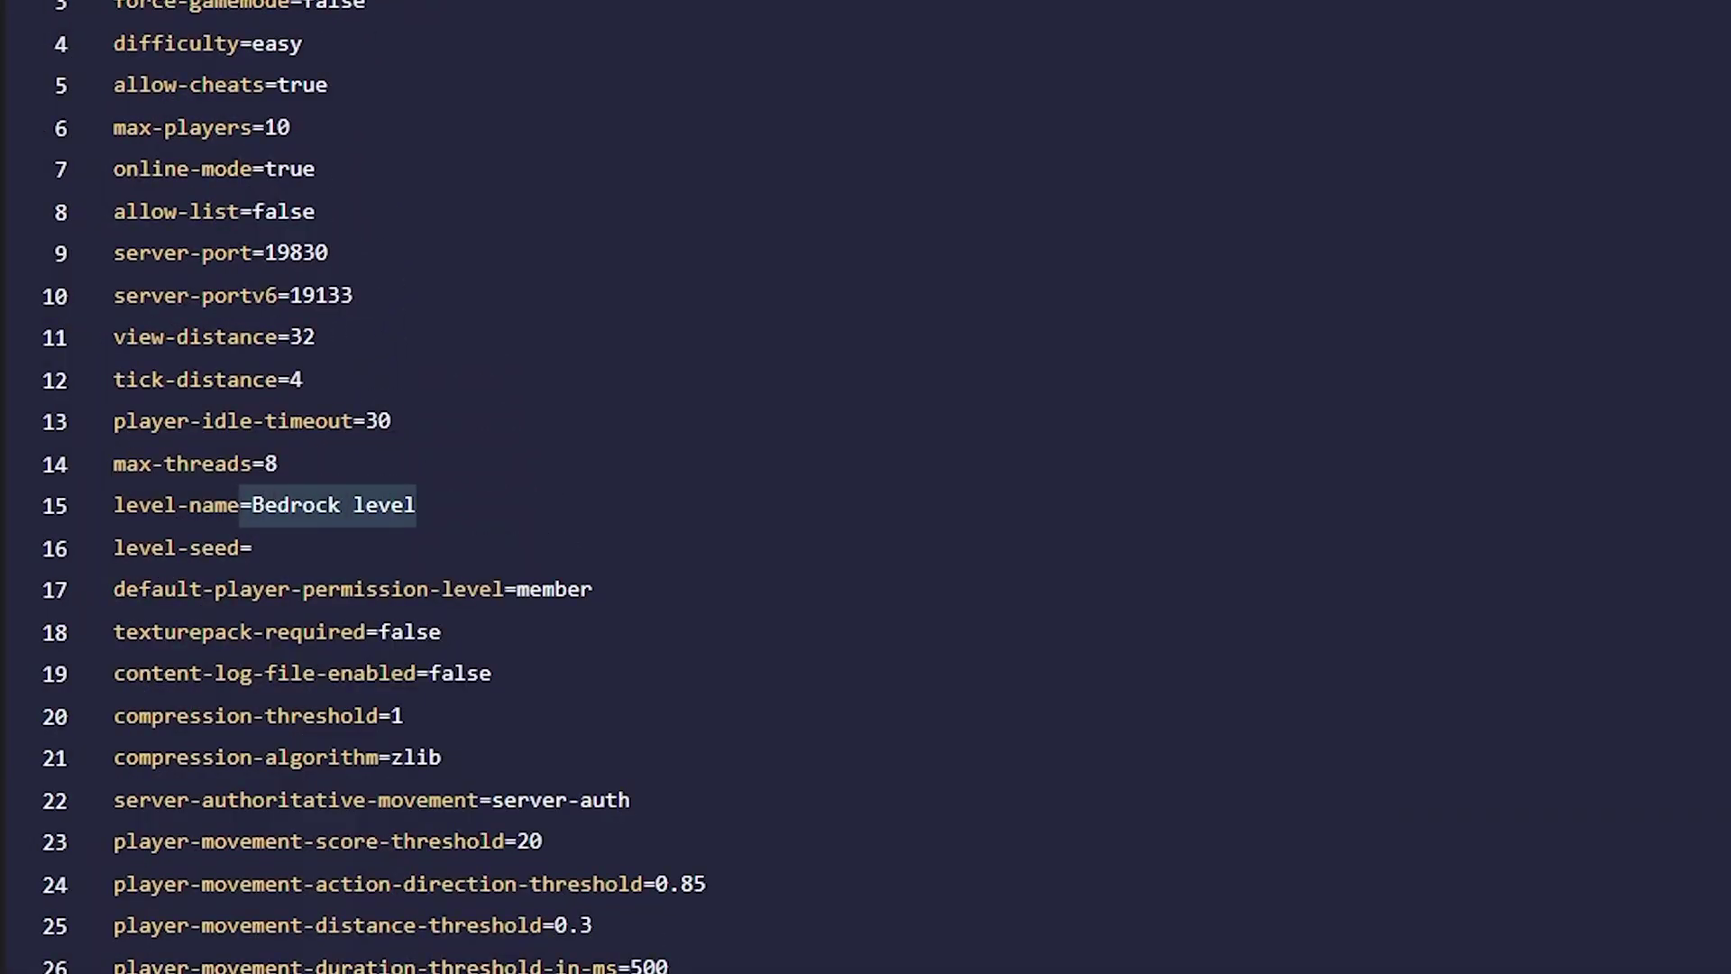
{"action": "left_click", "coordinate": [418, 505]}
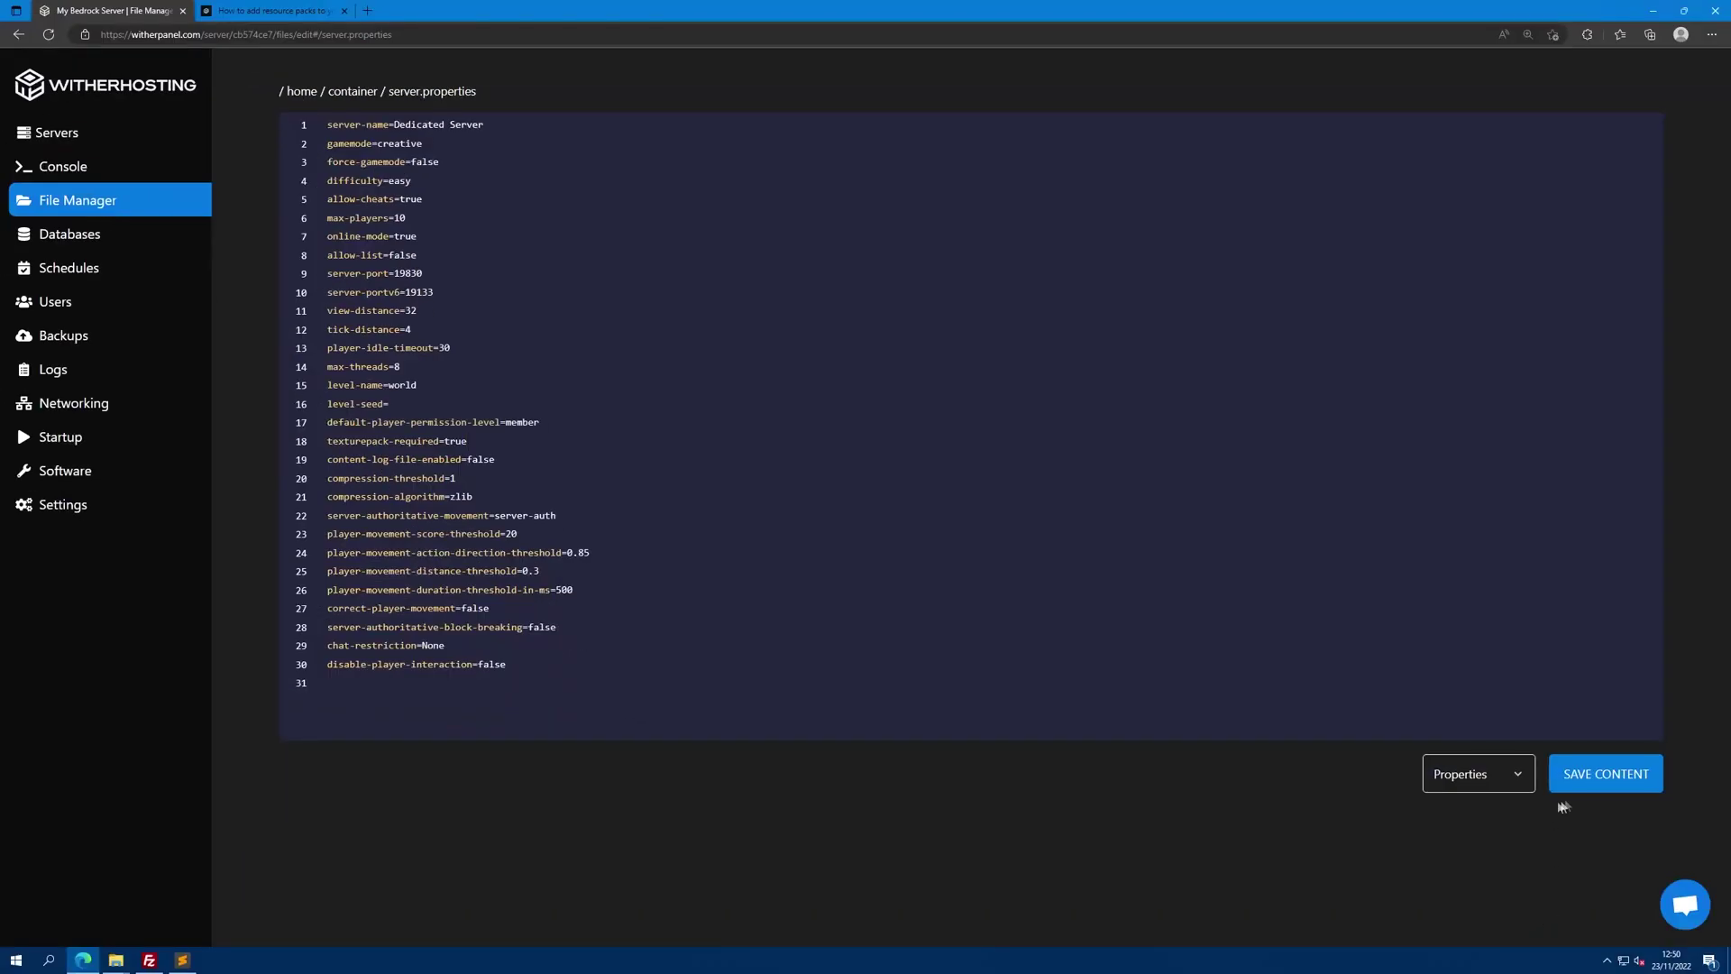
{"action": "left_click", "coordinate": [1564, 781]}
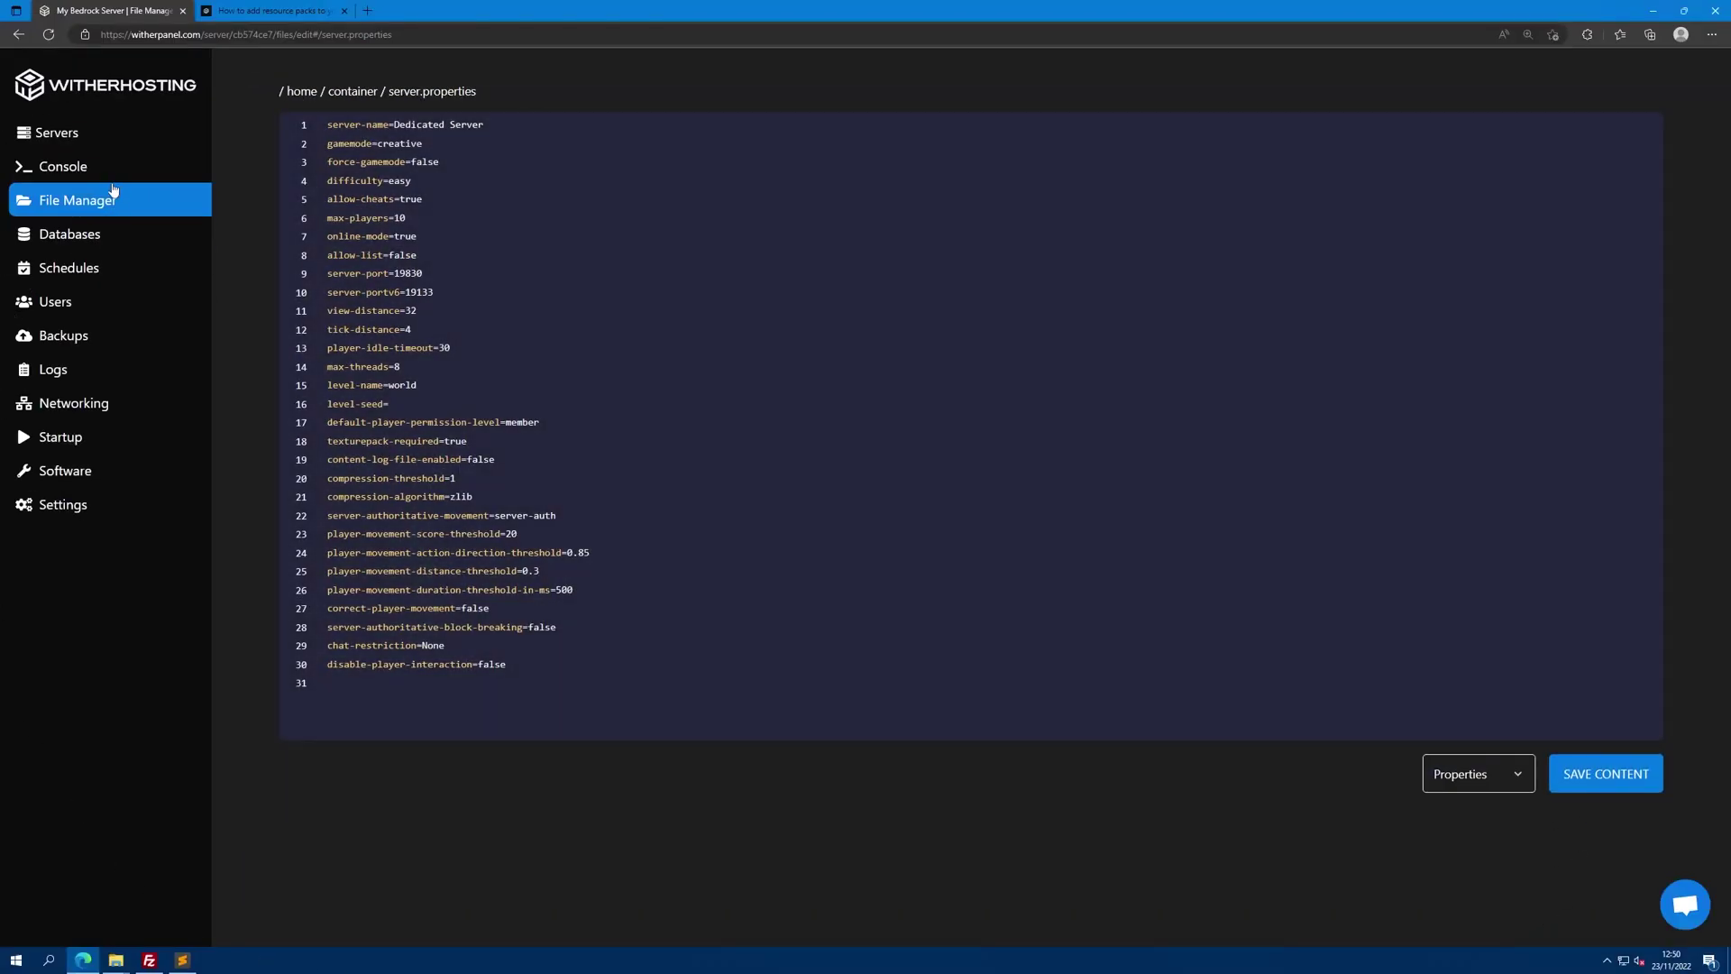
Open the server console, switch to Minecraft and join Testing Server, accepting the download of its resource packs.
{"action": "left_click", "coordinate": [95, 167]}
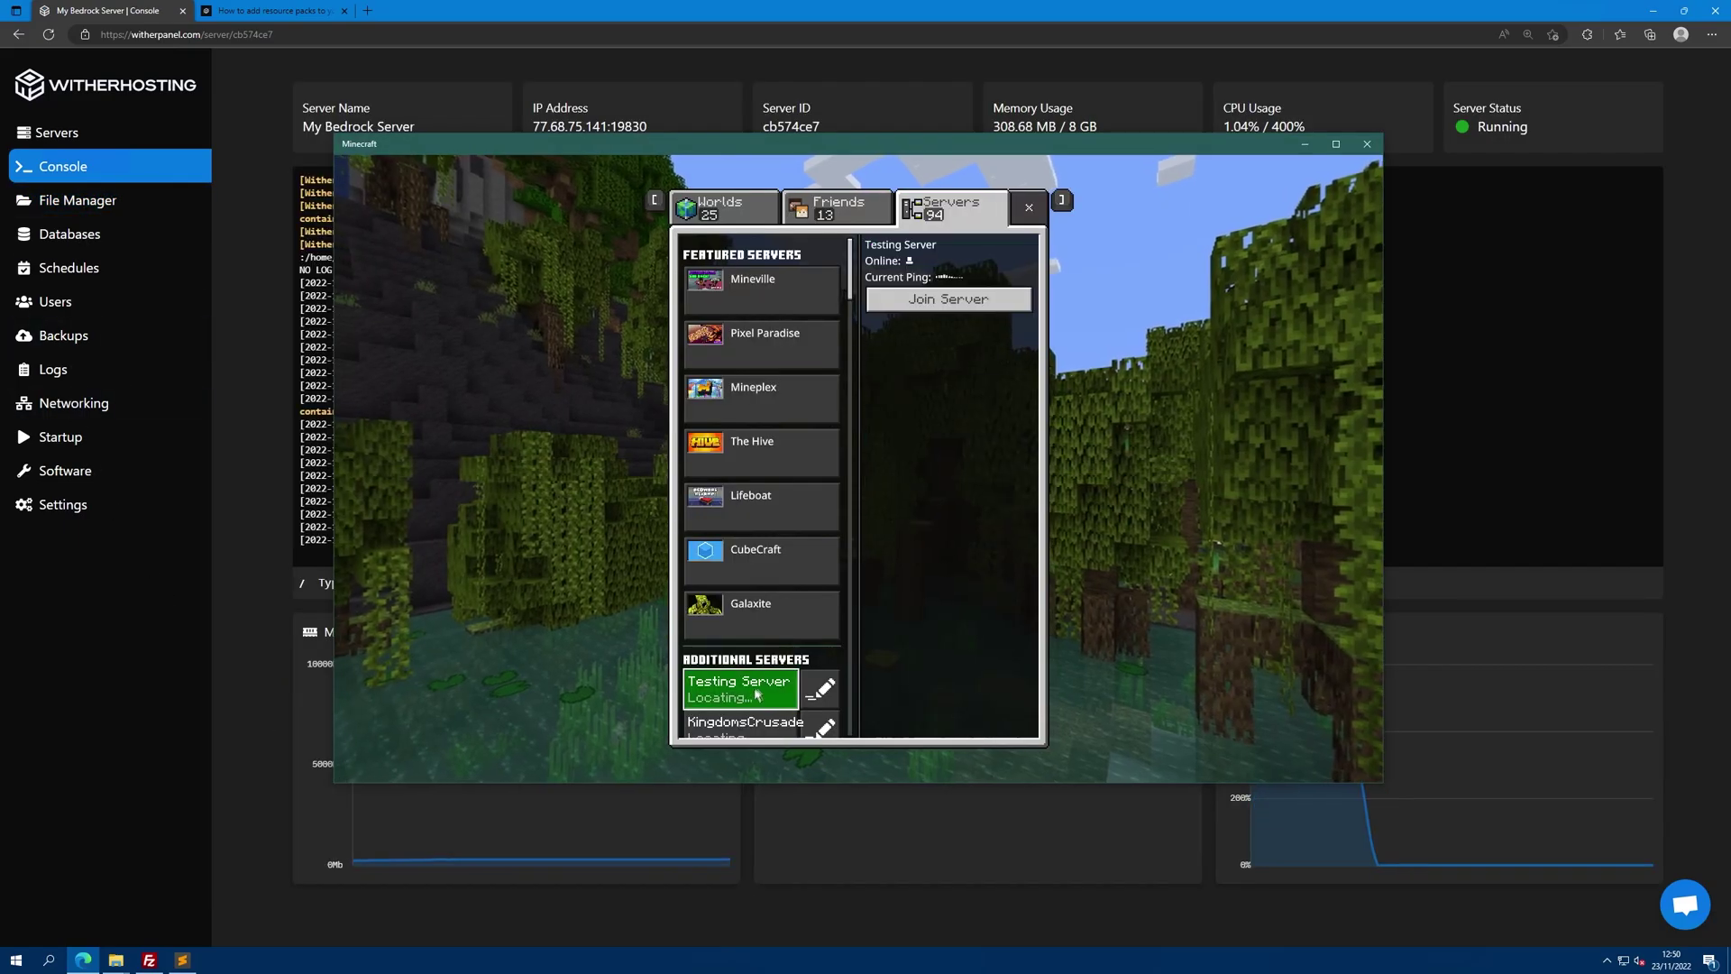
{"action": "left_click", "coordinate": [948, 296]}
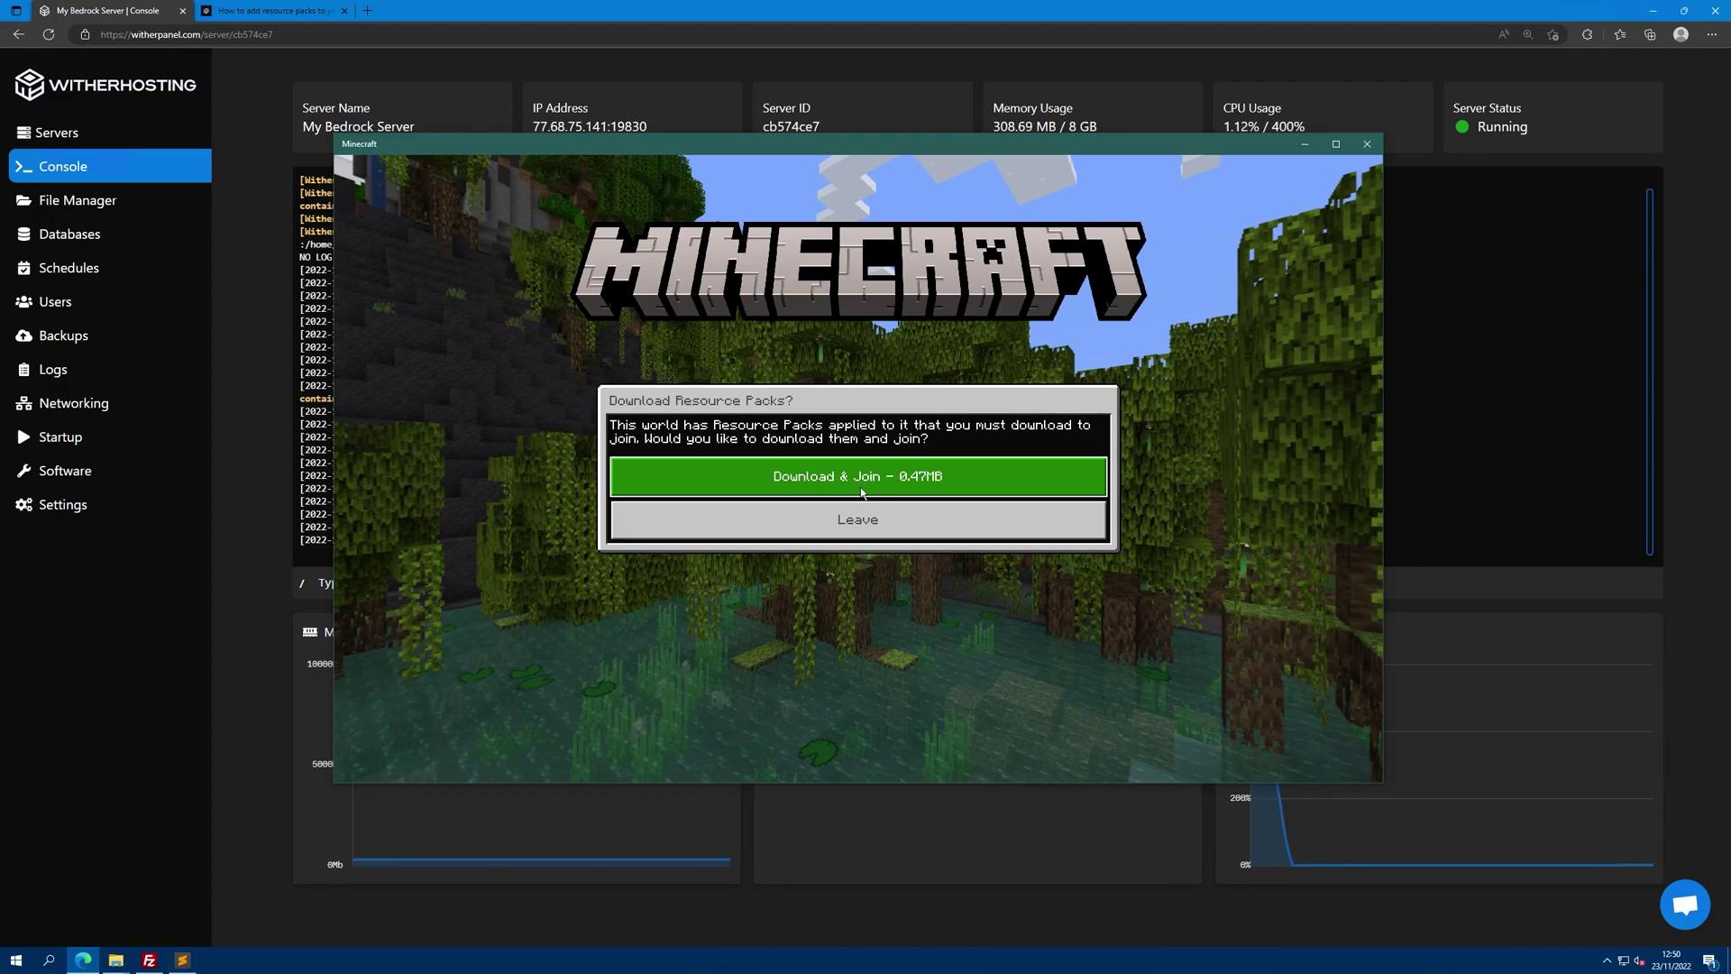
{"action": "left_click", "coordinate": [861, 491]}
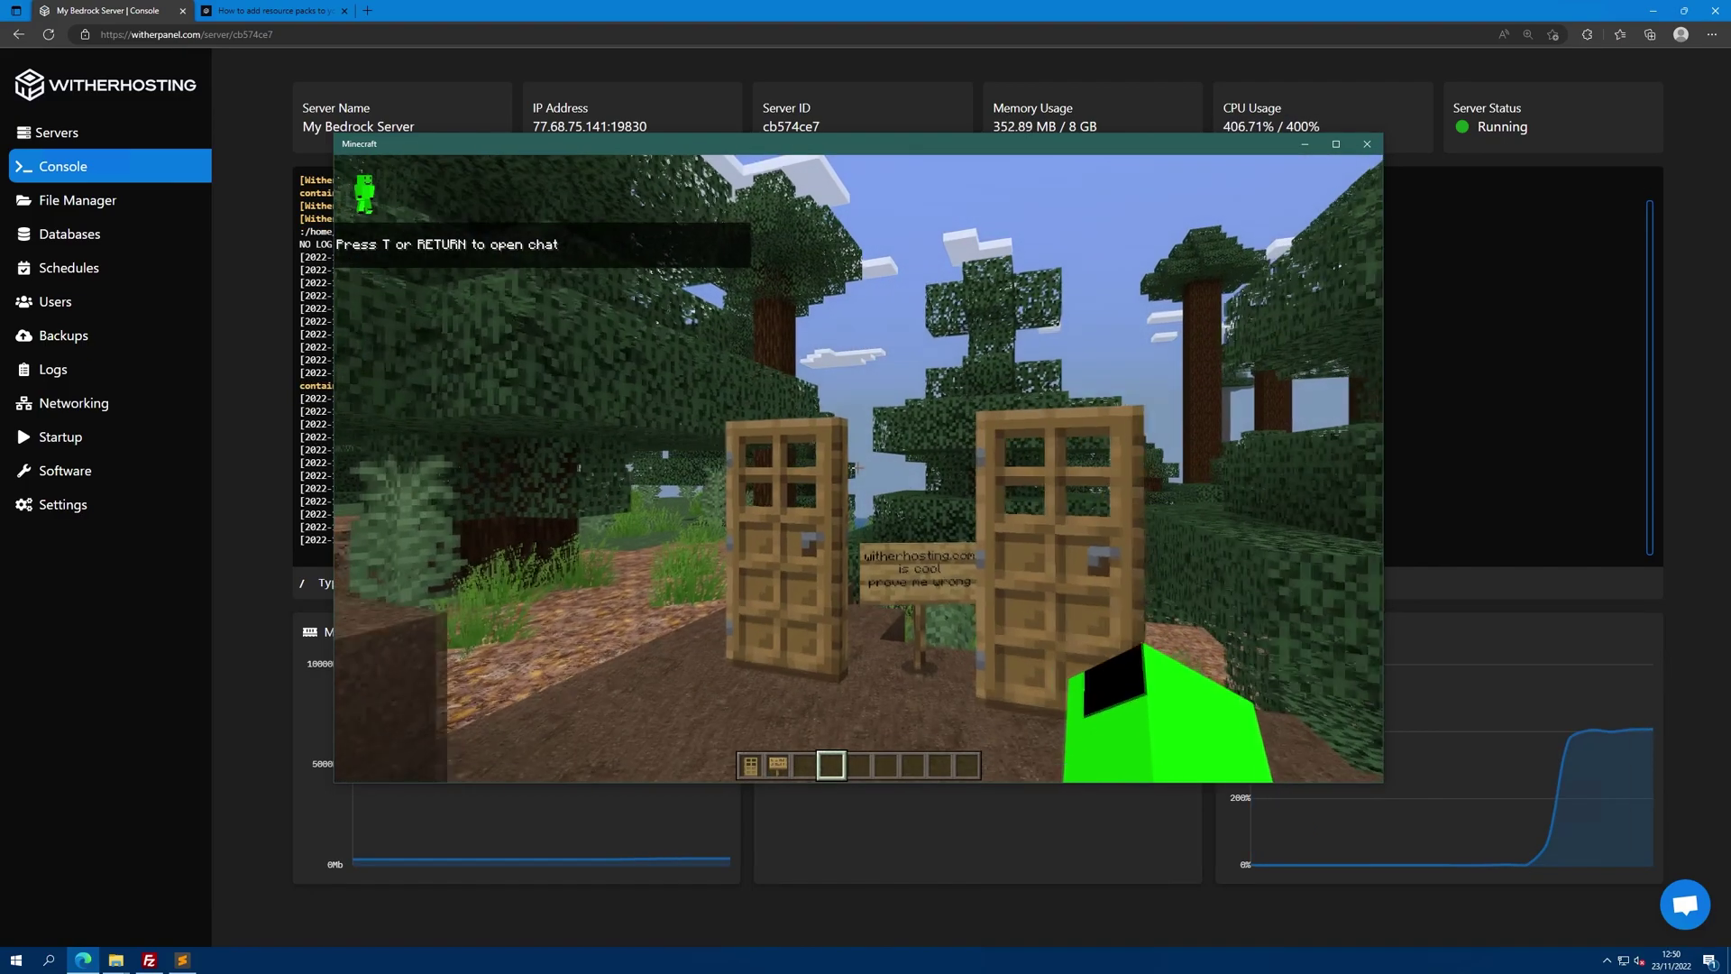
Inspect the resource pack's textures on the server around the doors and sign, cycling through the camera perspectives.
{"action": "key", "text": "w"}
{"action": "key", "text": "F5"}
{"action": "key", "text": "F5"}
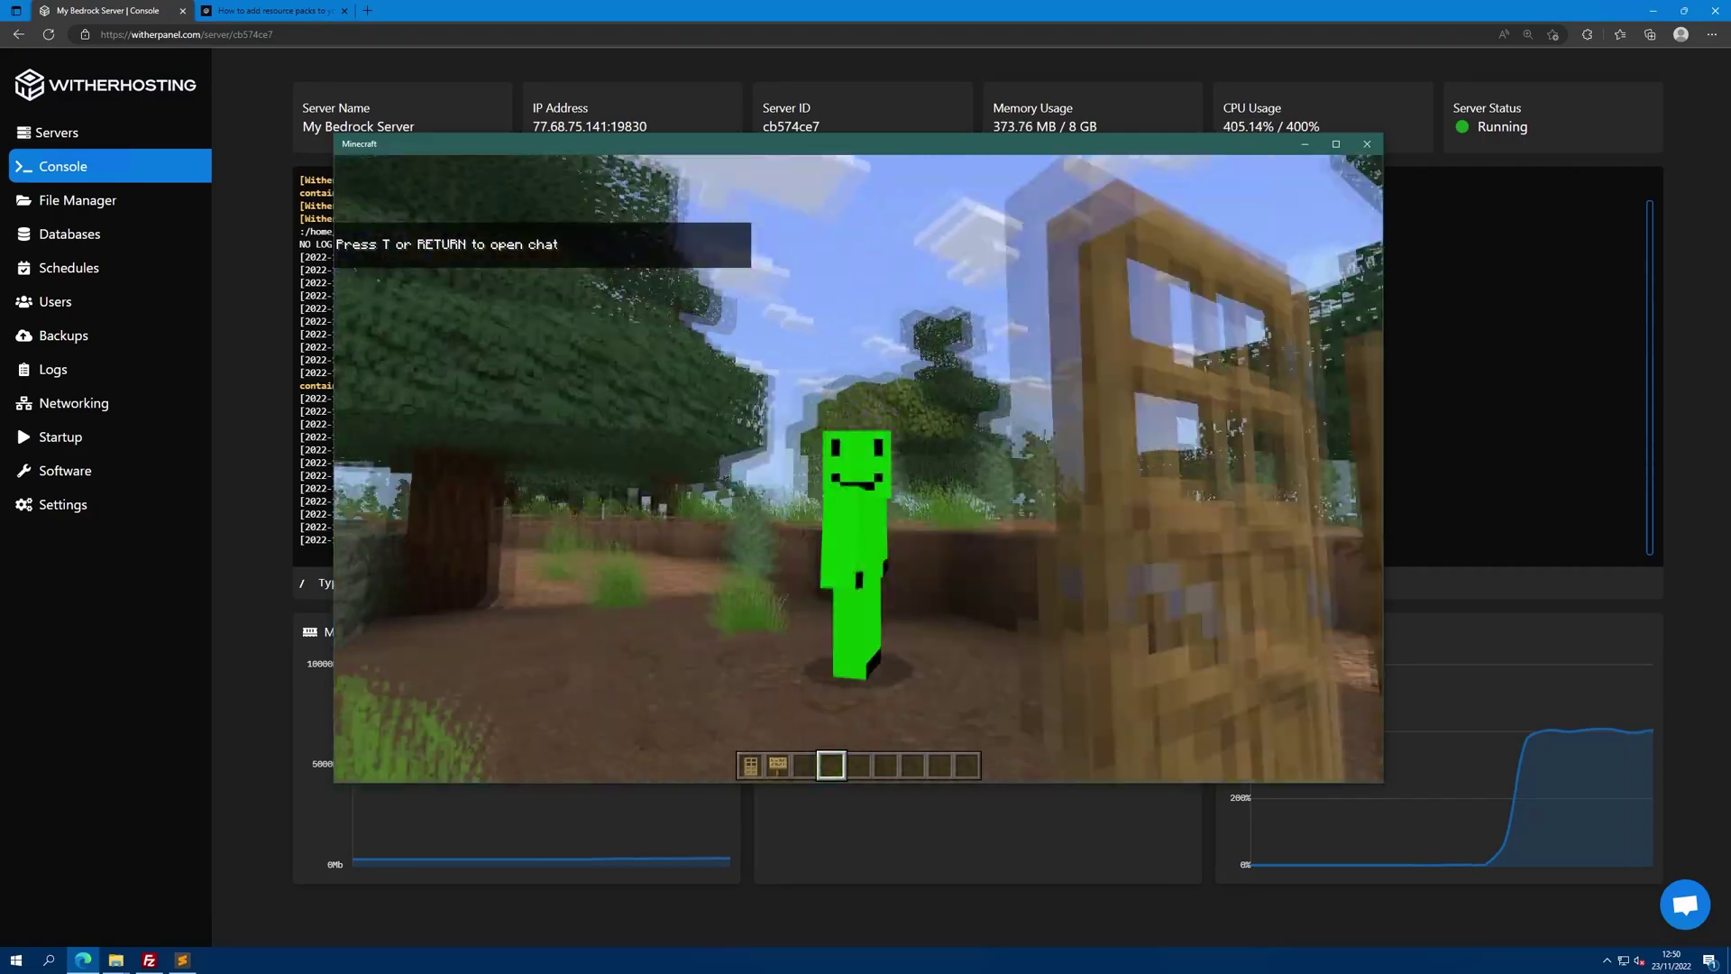
{"action": "key", "text": "F5"}
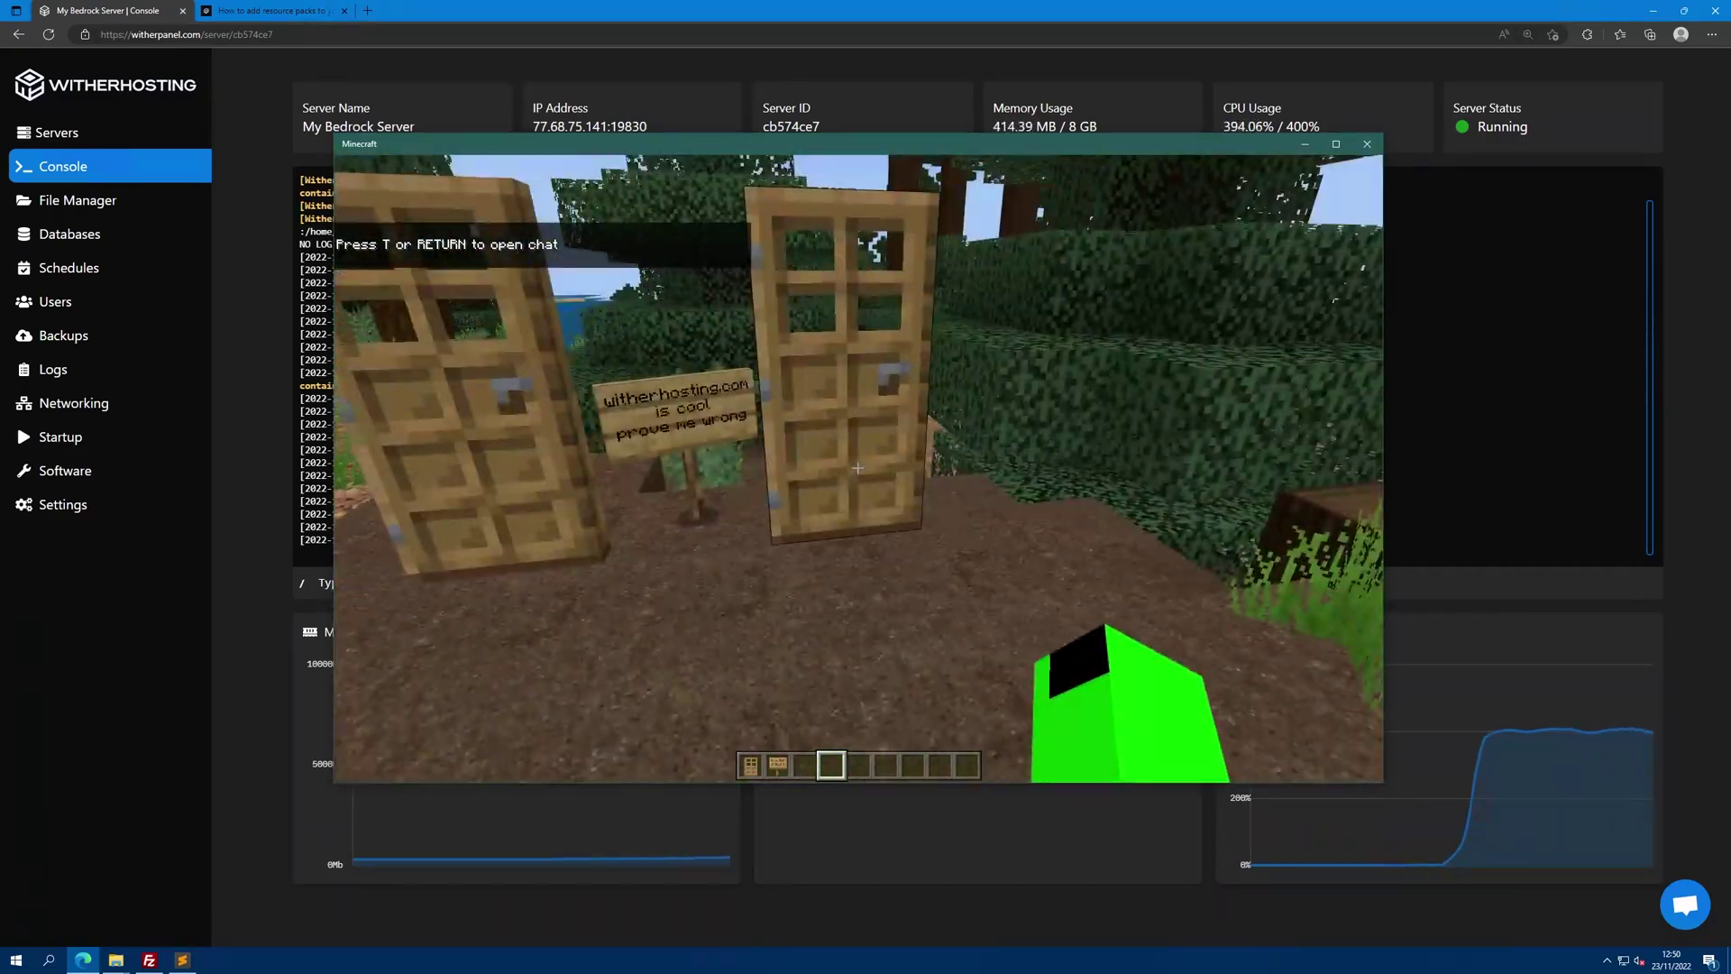
{"action": "key", "text": "s"}
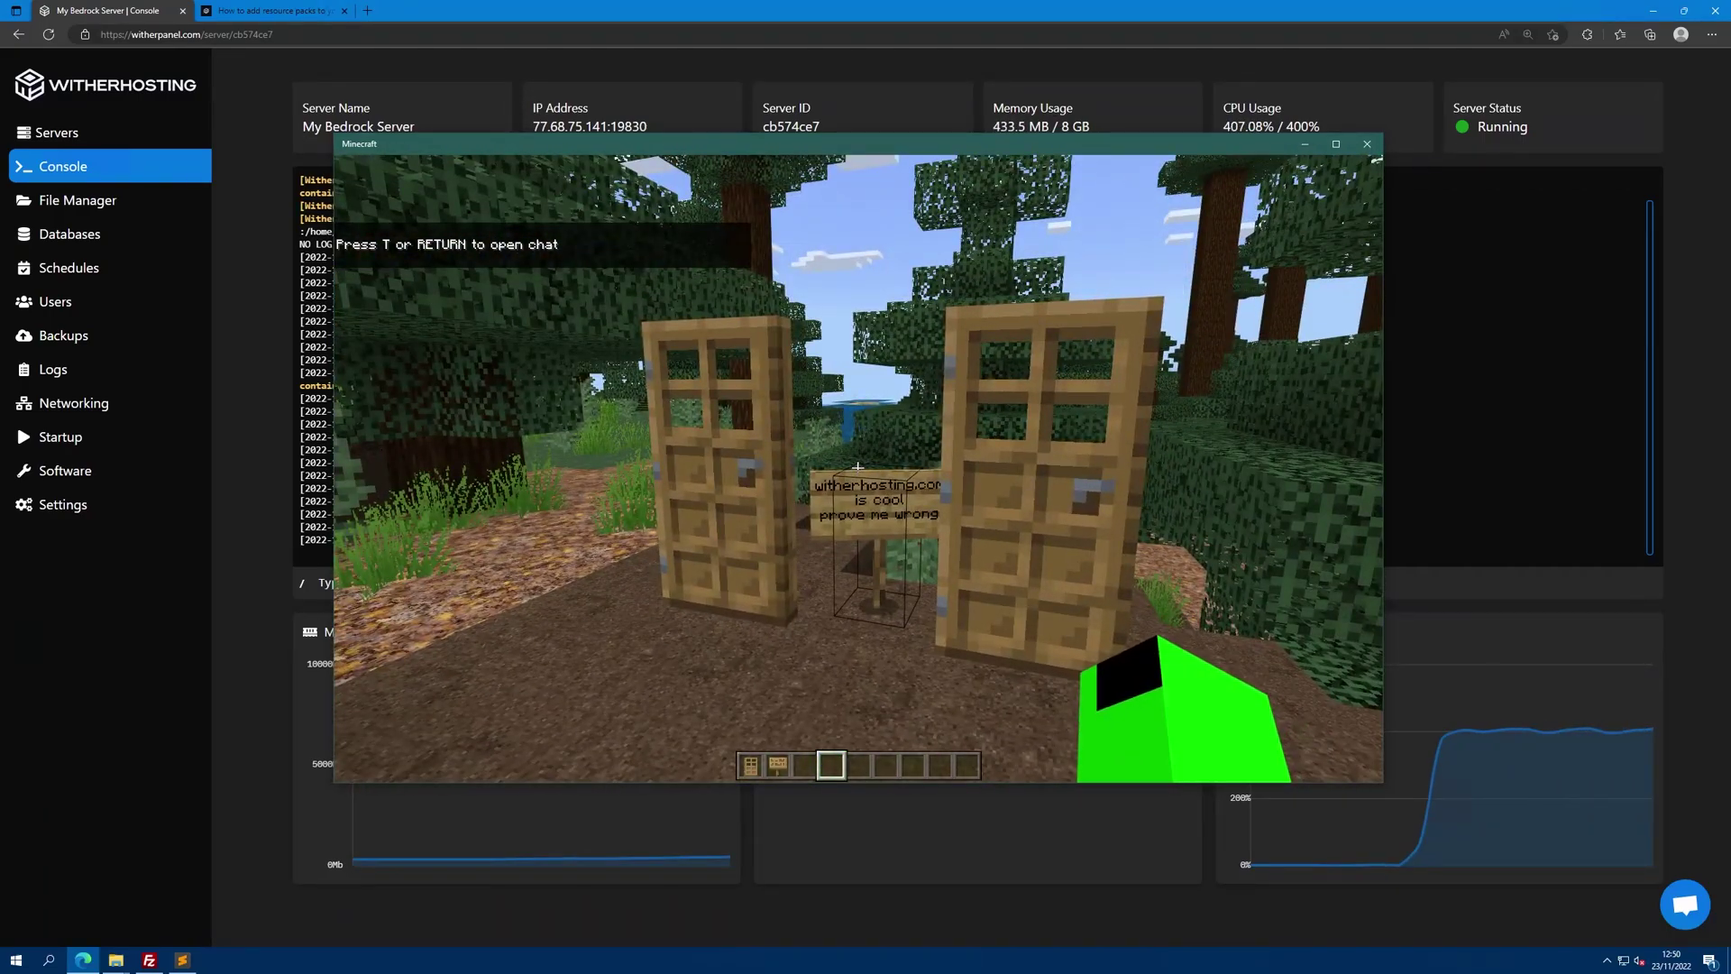